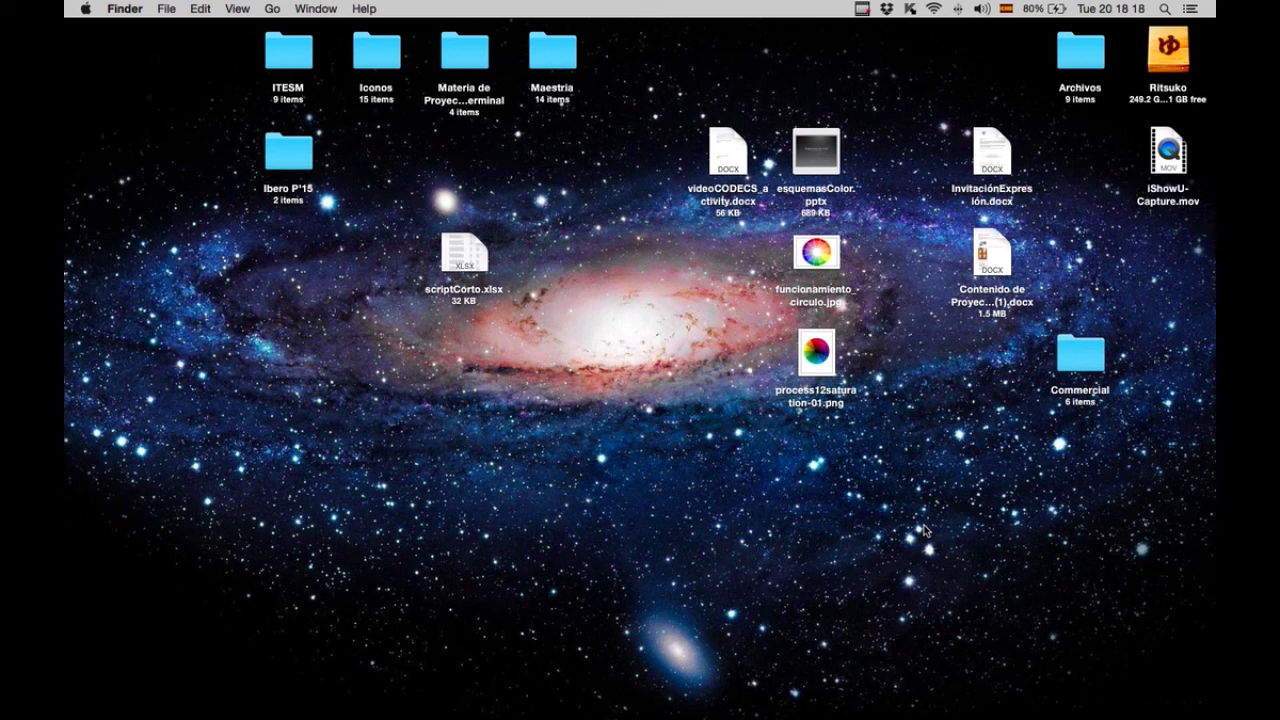
Open the Commercial folder on the desktop and review the clips inside its media subfolder.
double_click(1080, 365)
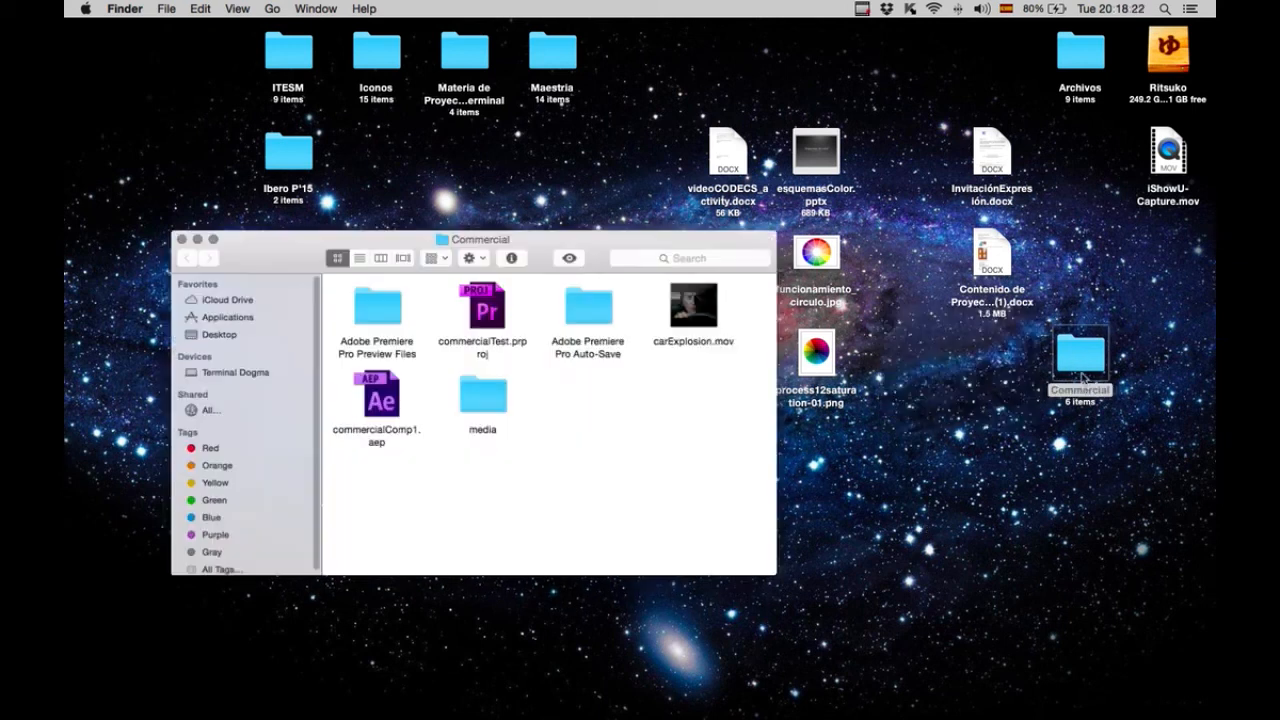
left_click_drag(540, 240, 683, 238)
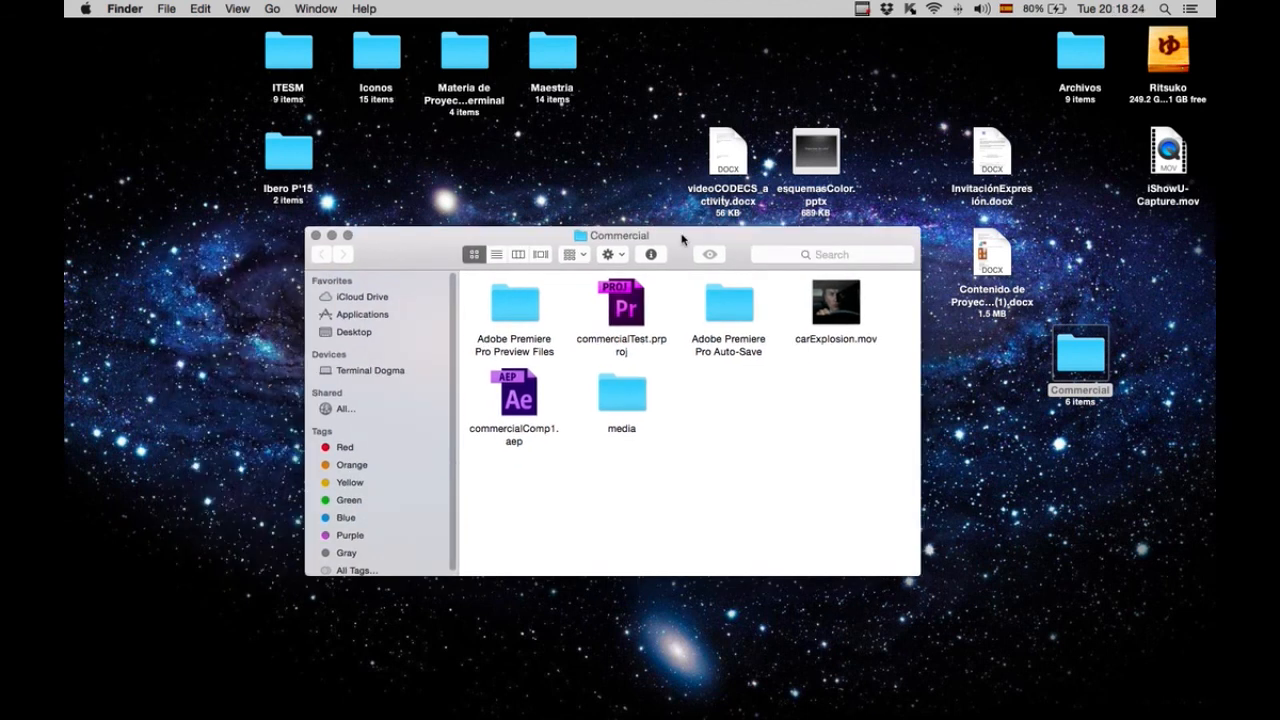
double_click(631, 407)
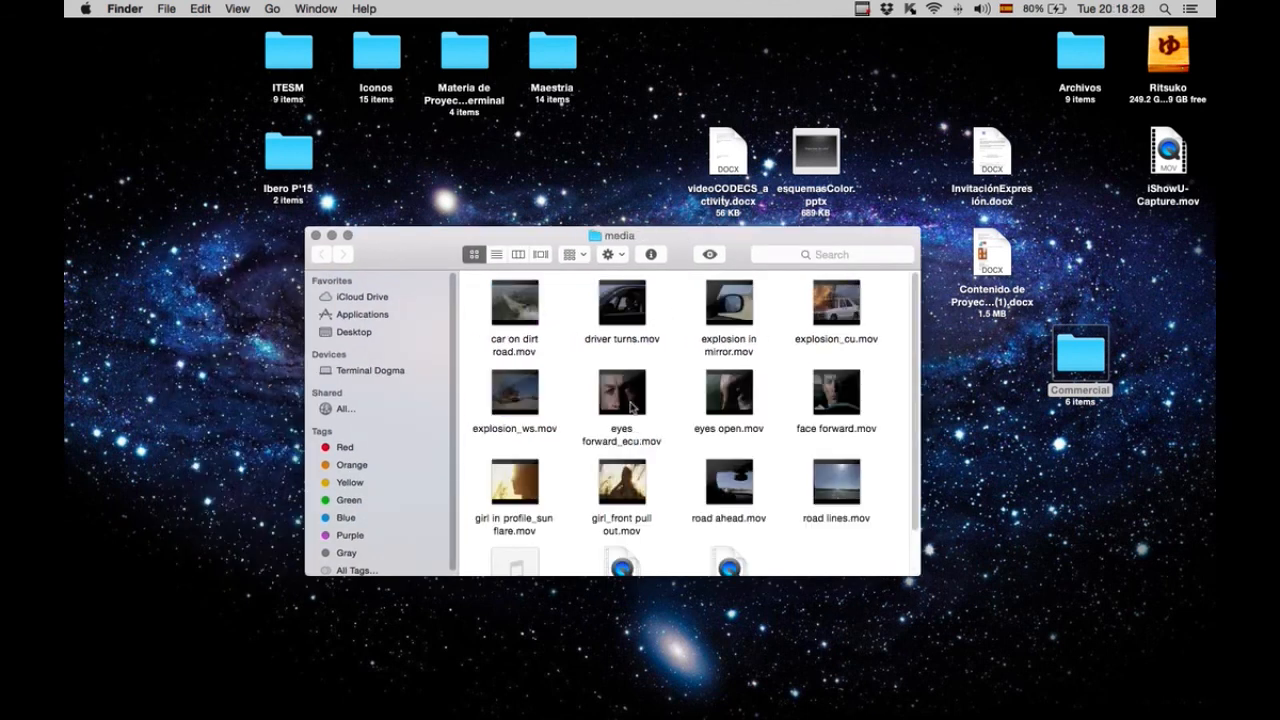
scroll(552, 395, "down", 3)
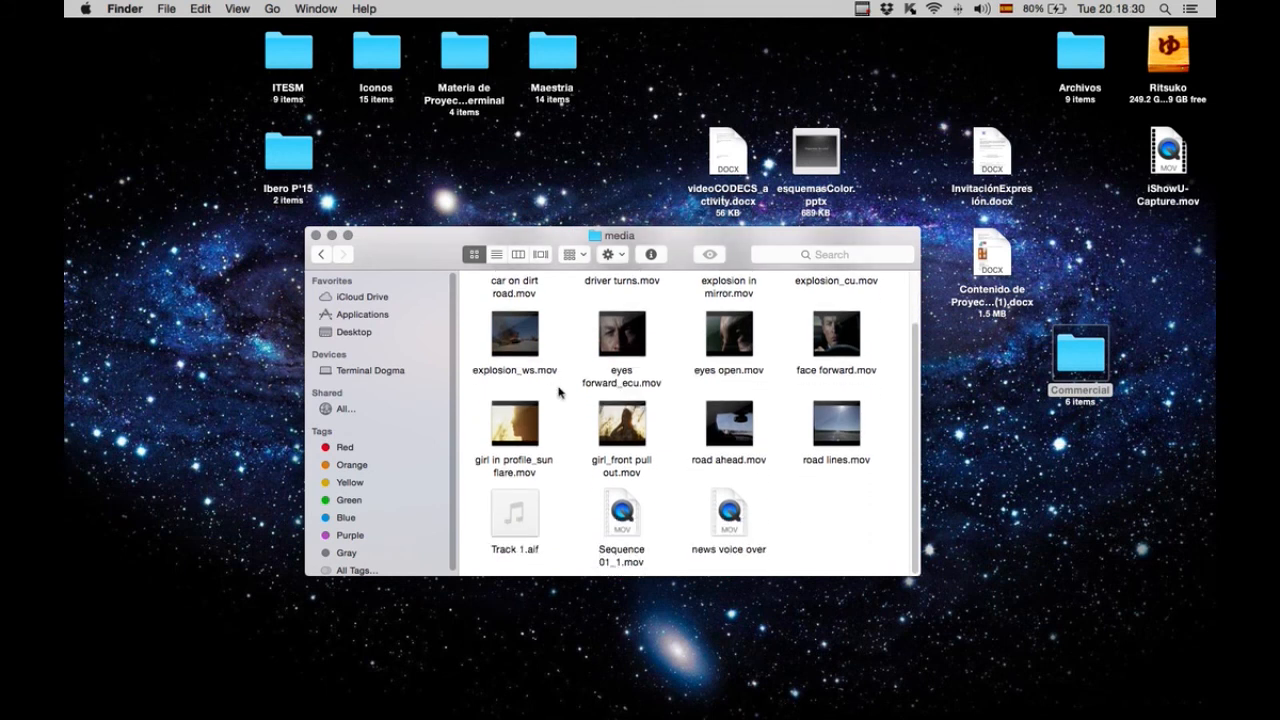
scroll(558, 392, "up", 2)
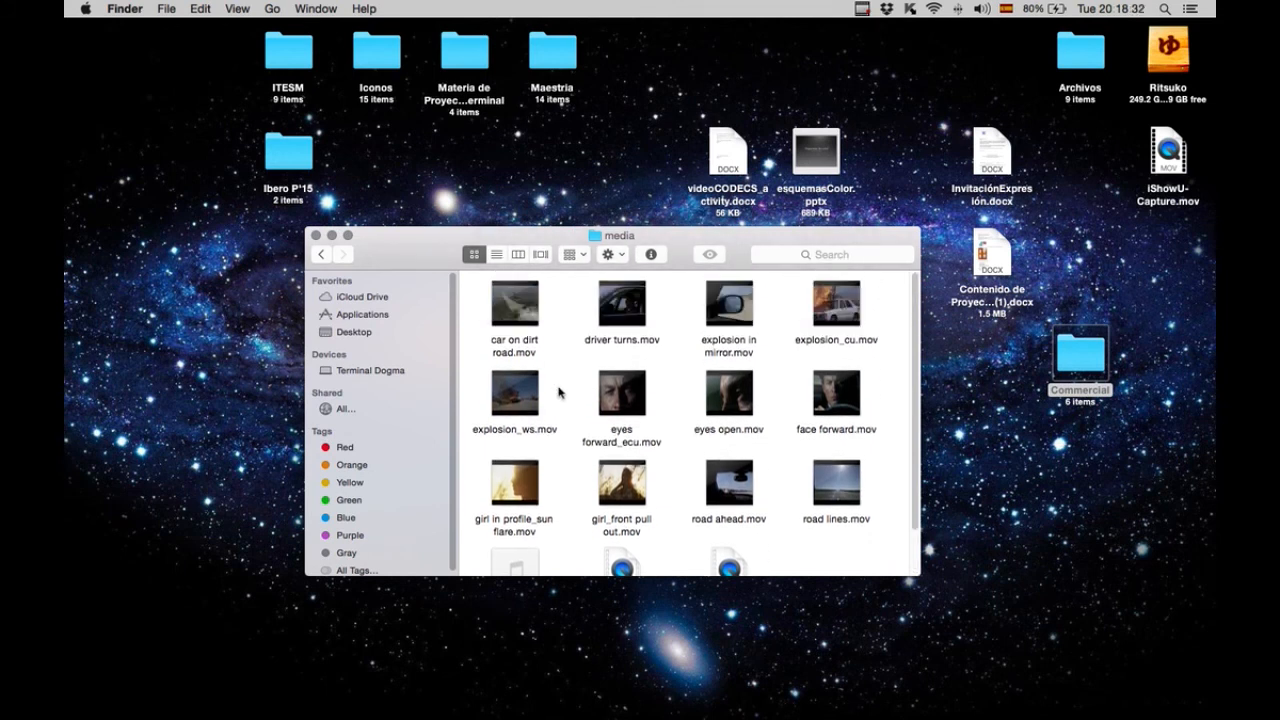
scroll(558, 392, "down", 3)
scroll(558, 392, "up", 2)
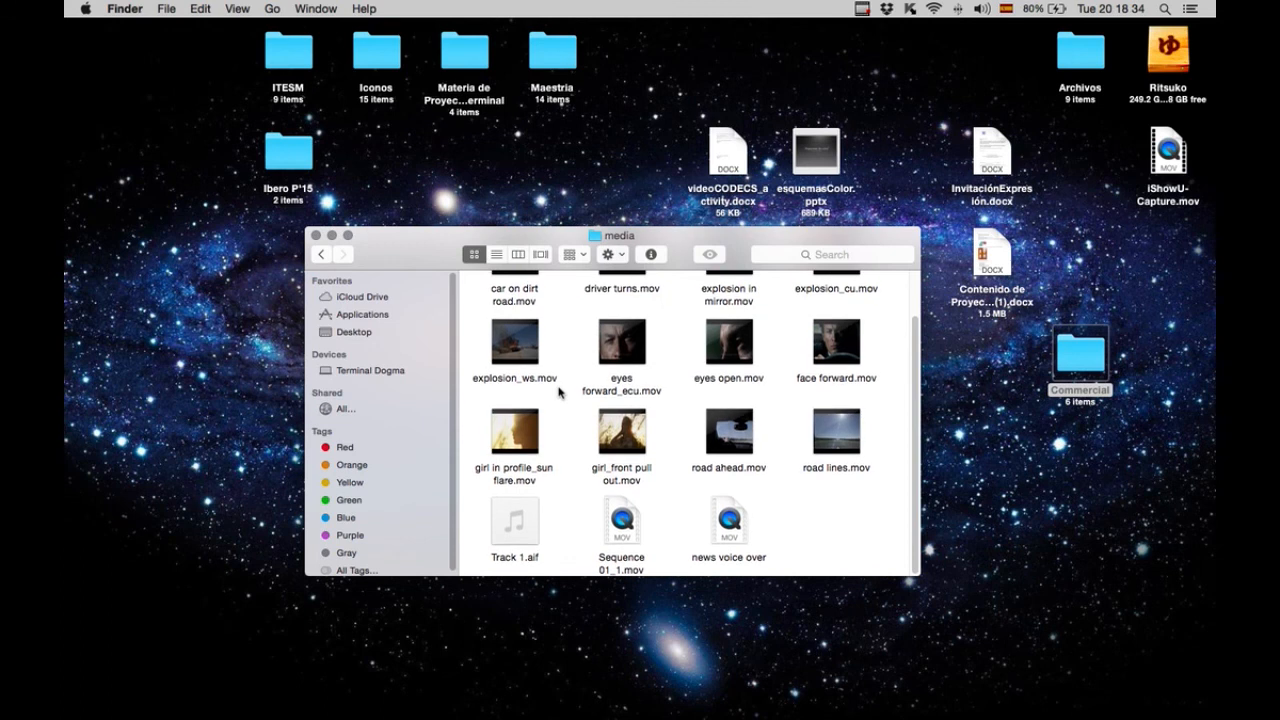
scroll(460, 320, "up", 2)
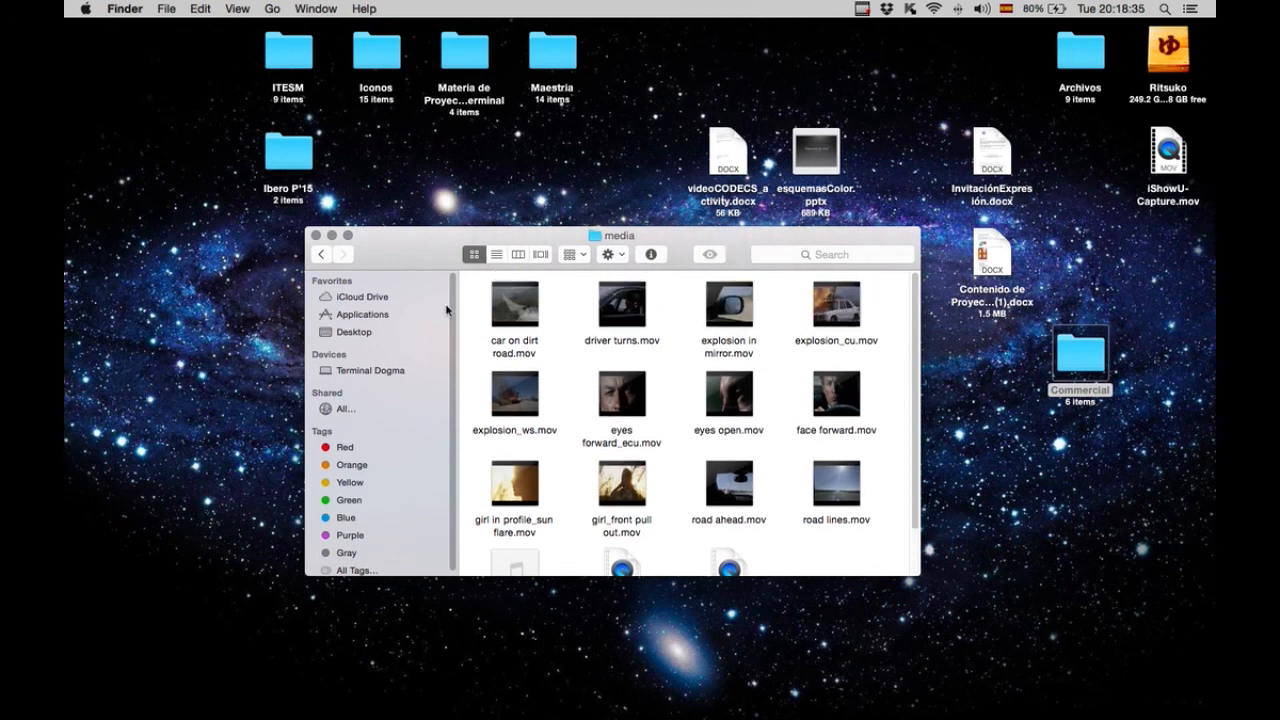
left_click(322, 256)
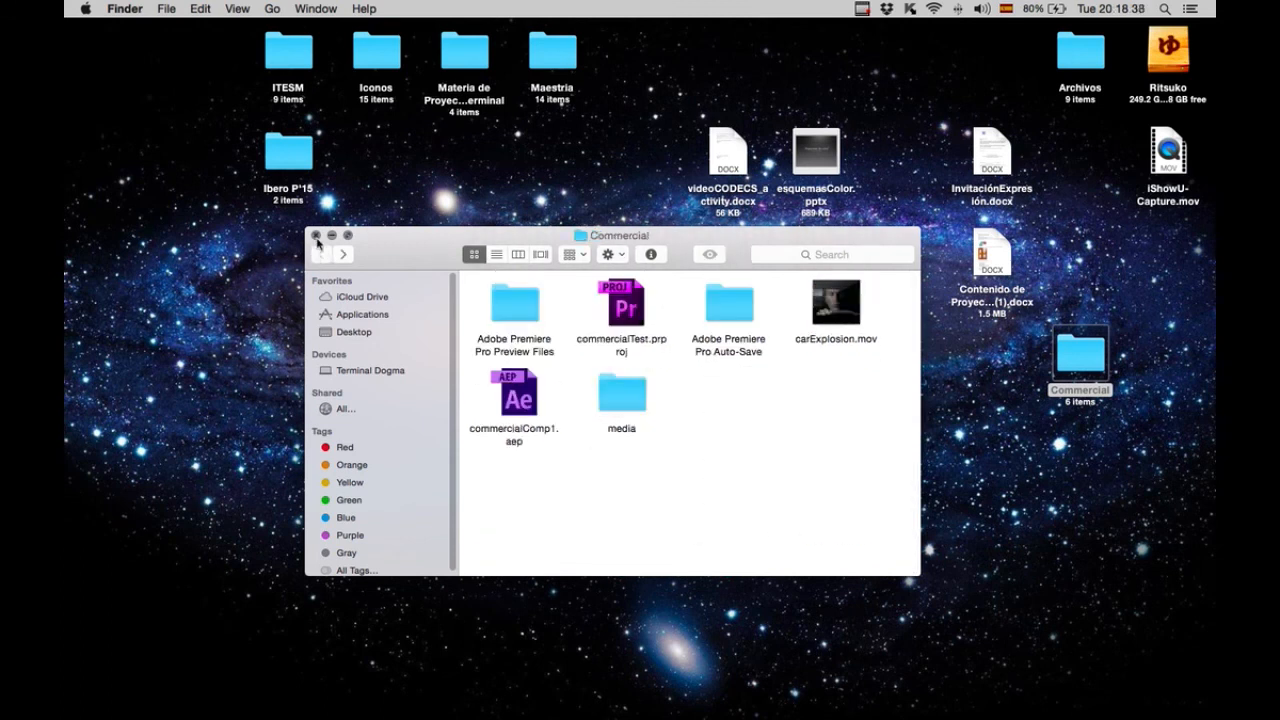
left_click(316, 235)
Switch to Premiere Pro and start a new project from the welcome screen.
left_click(927, 390)
key("super+Tab")
key("super+Tab")
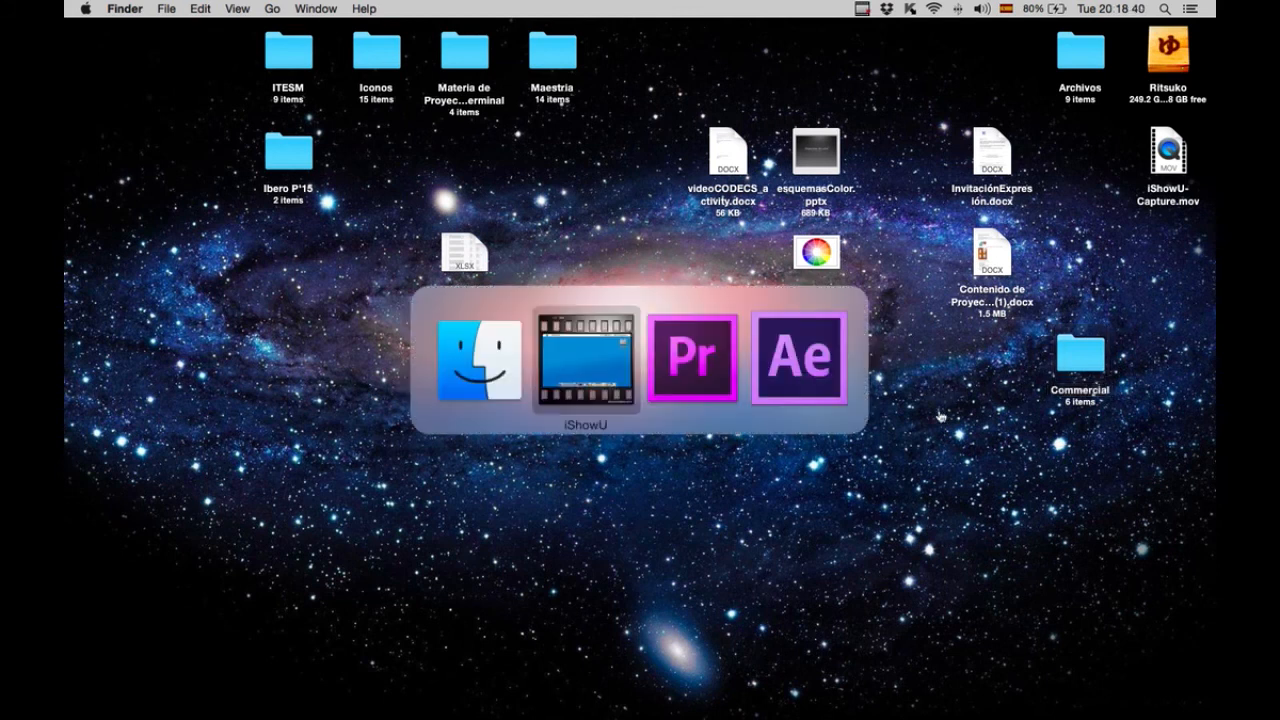
key("super+Tab")
key("super+Tab")
key("super+Tab")
key("super+Tab")
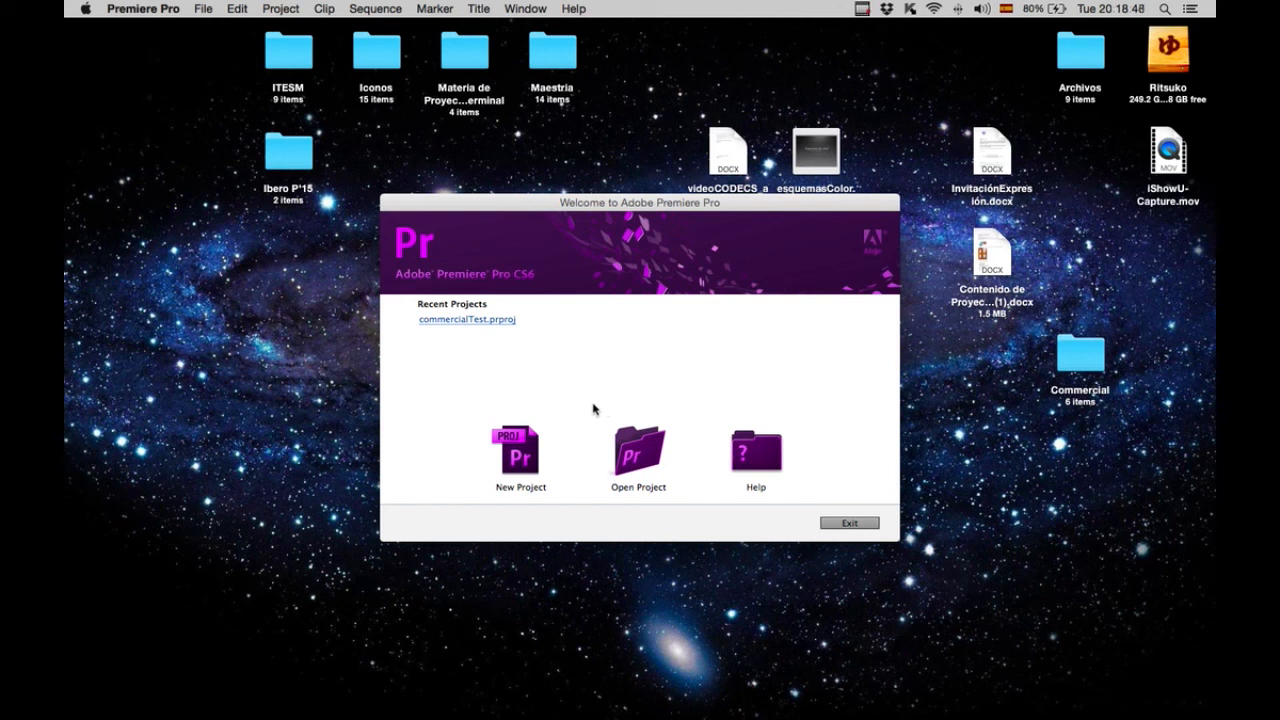
left_click(520, 452)
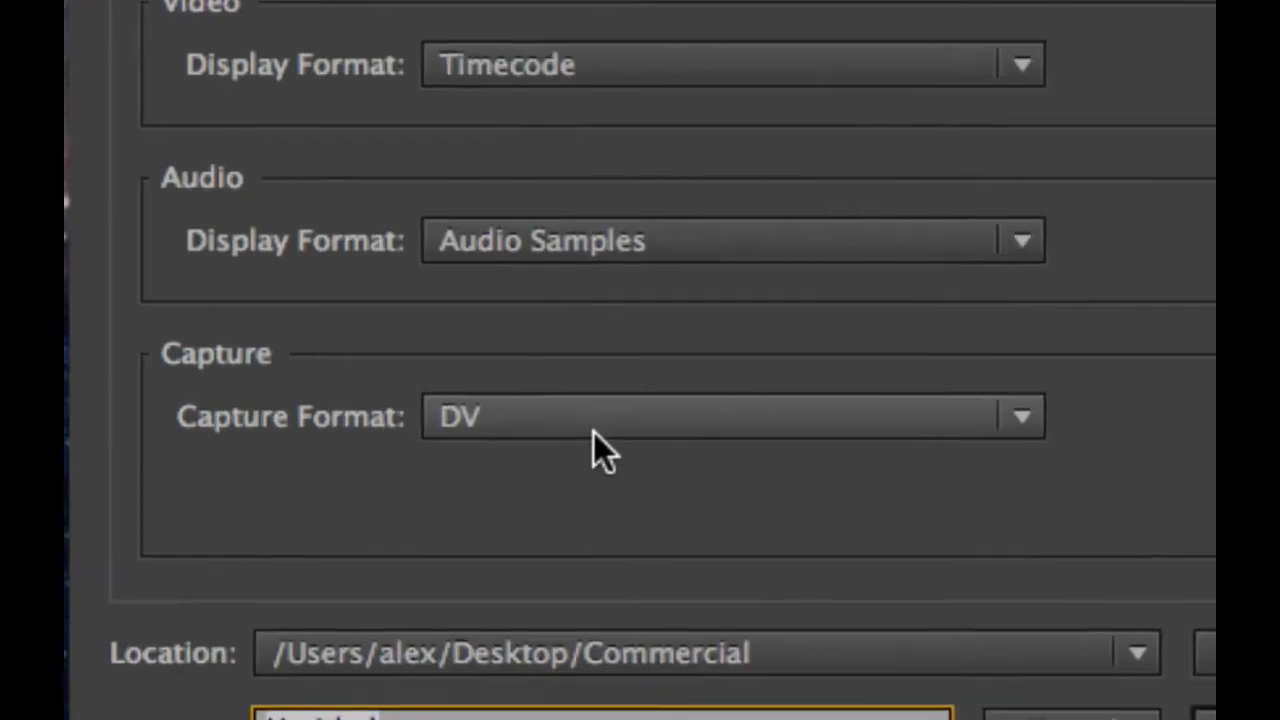
Keep the capture format as DV and choose the desktop Commercial folder as the project location.
left_click(522, 422)
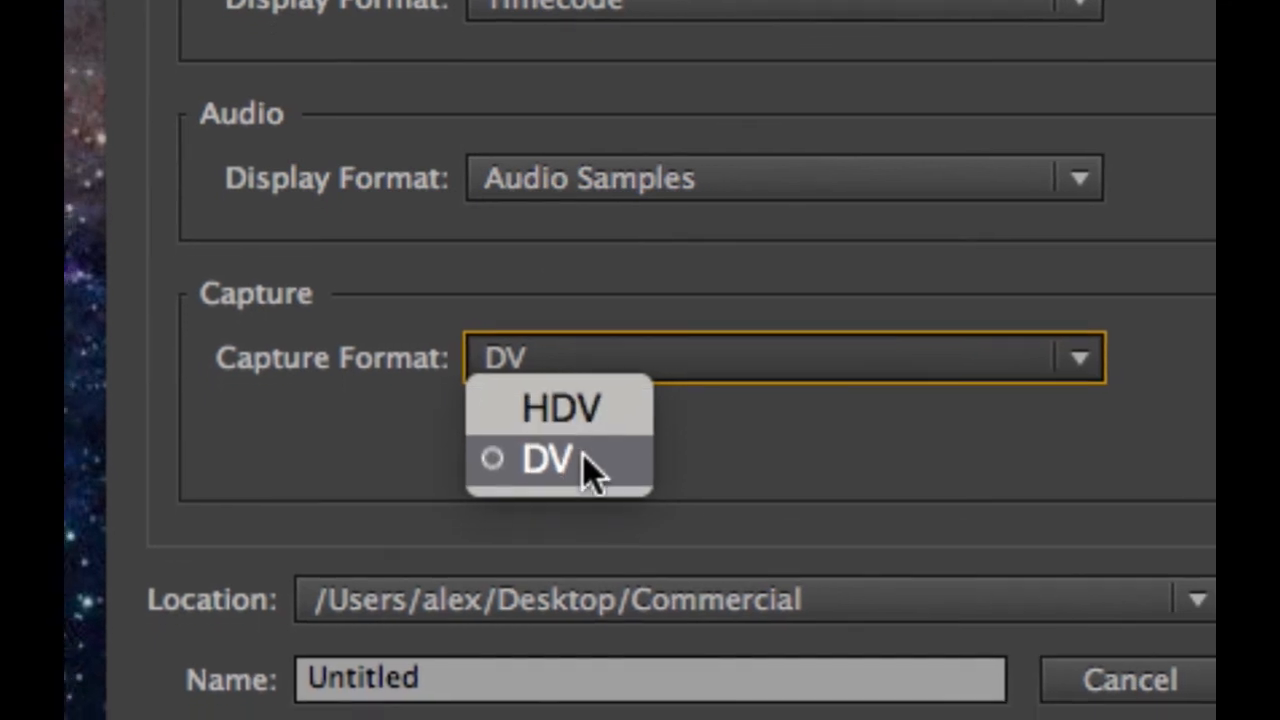
left_click(583, 455)
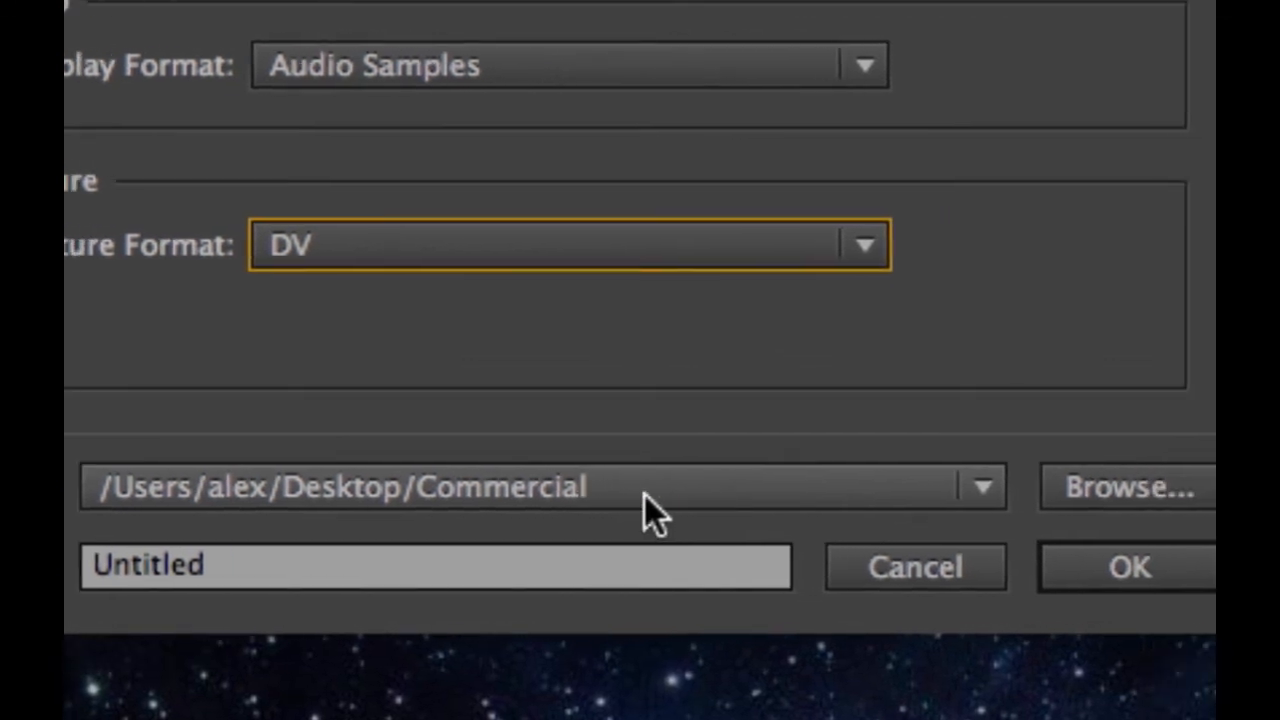
left_click(1125, 487)
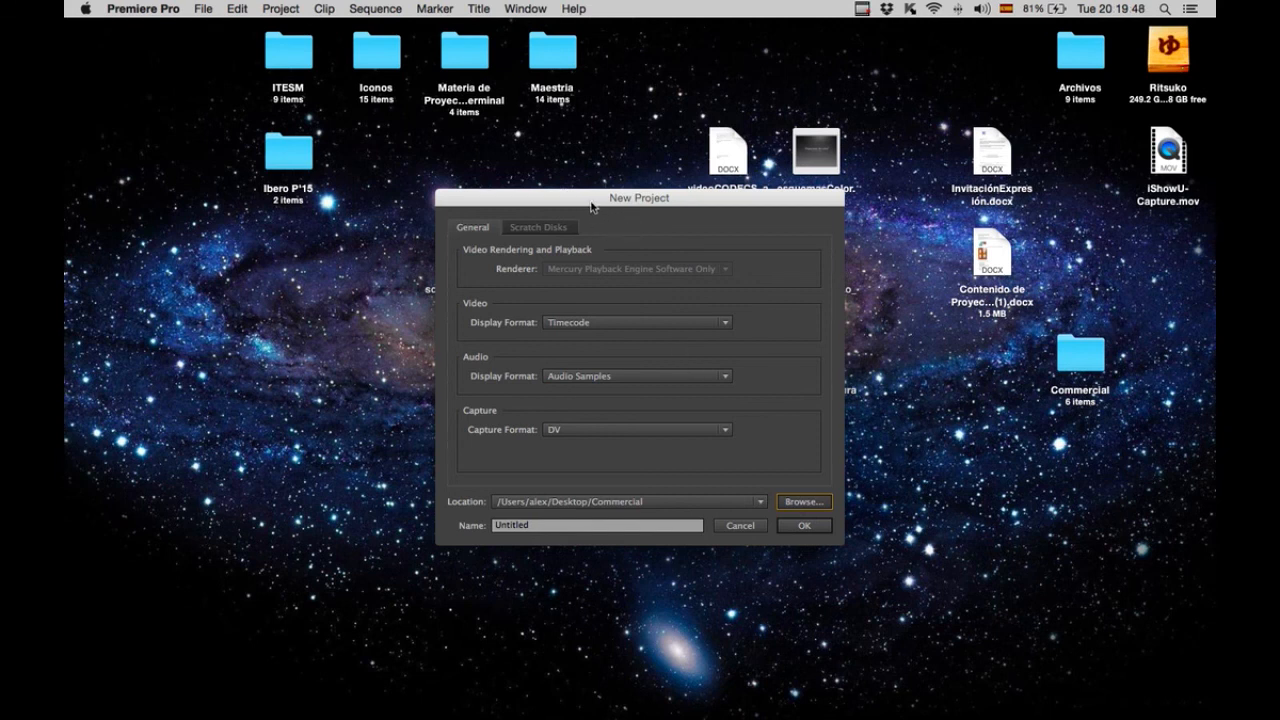
key("space")
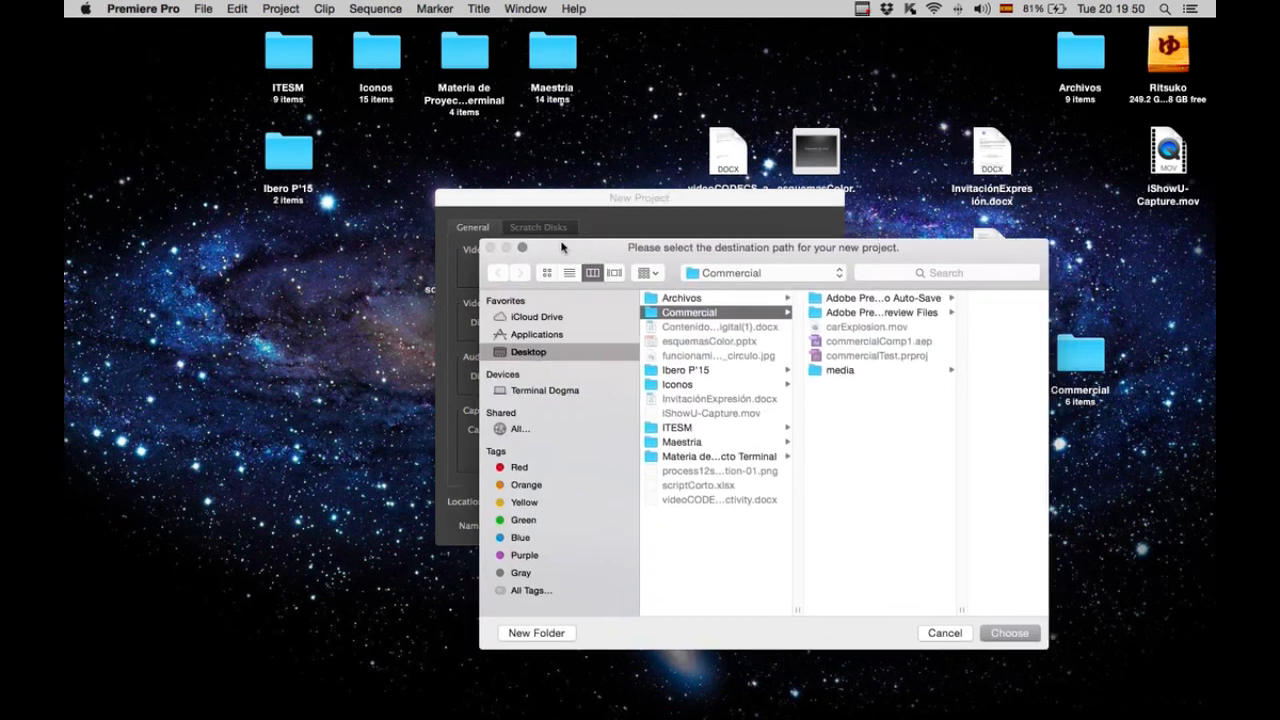
left_click_drag(561, 247, 537, 240)
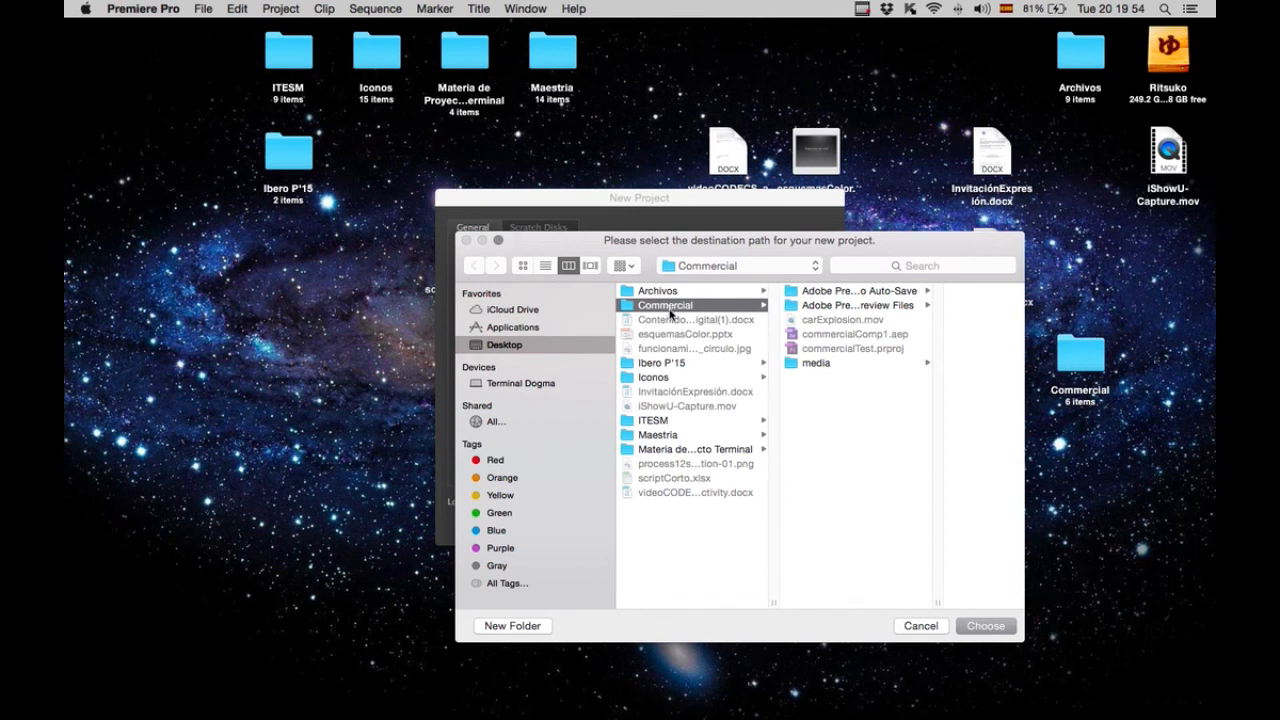
left_click(980, 627)
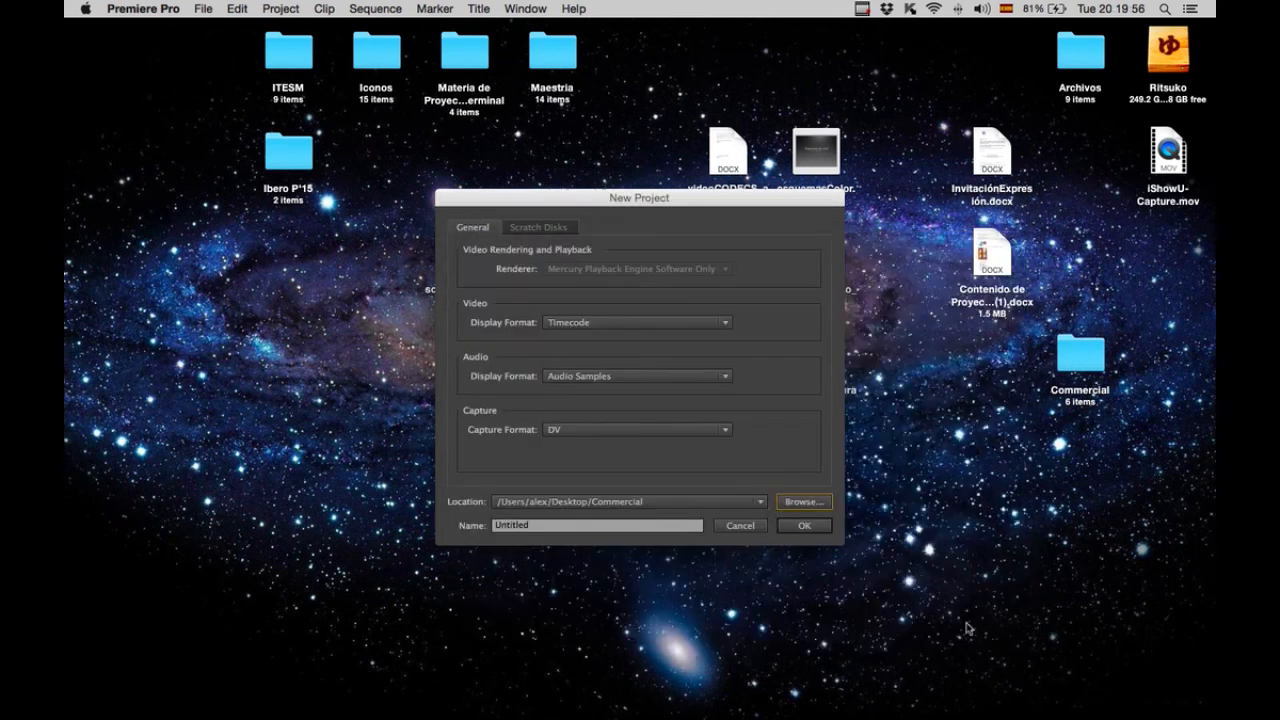
Name the project commercialNew and create it.
left_click(540, 527)
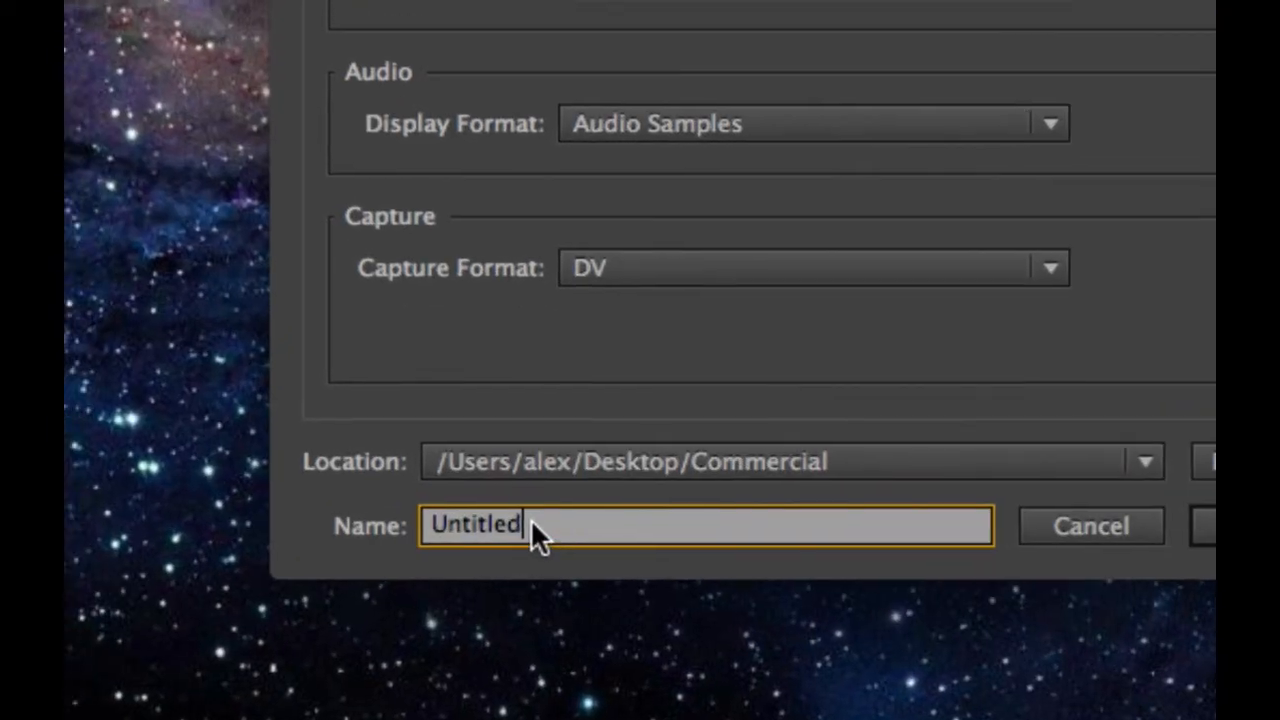
right_click(530, 520)
double_click(503, 523)
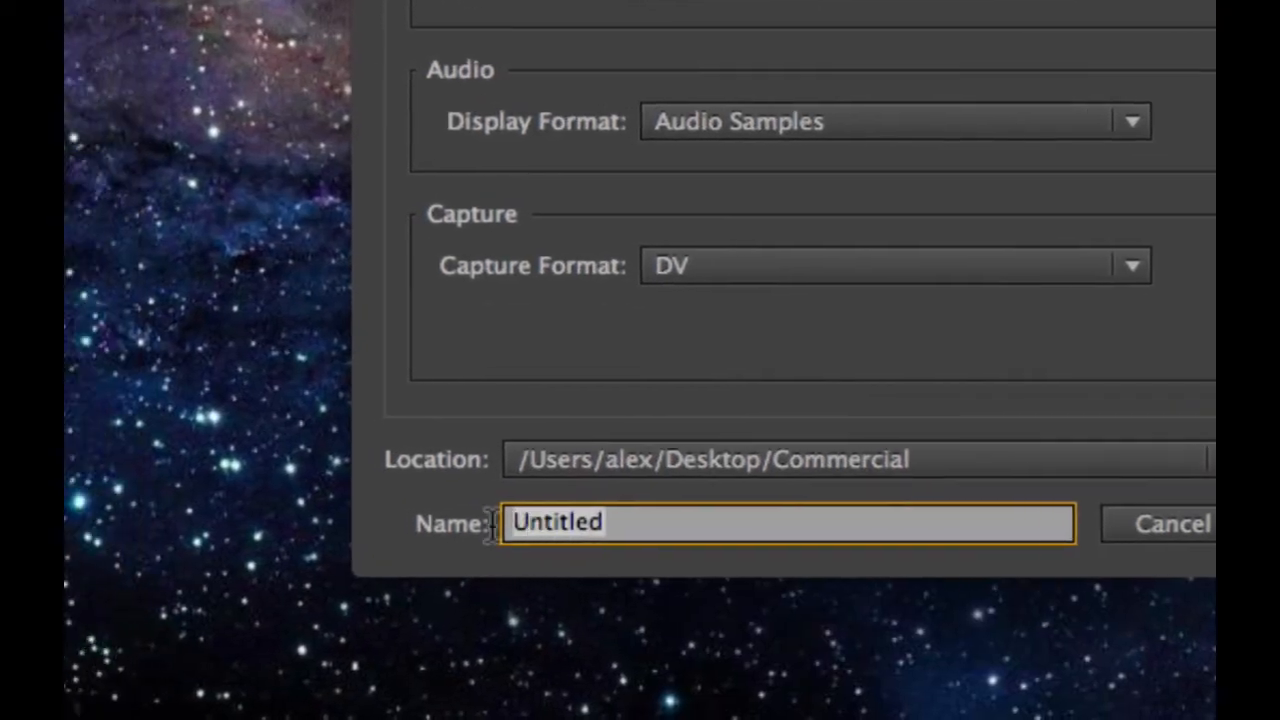
type("commercialNew")
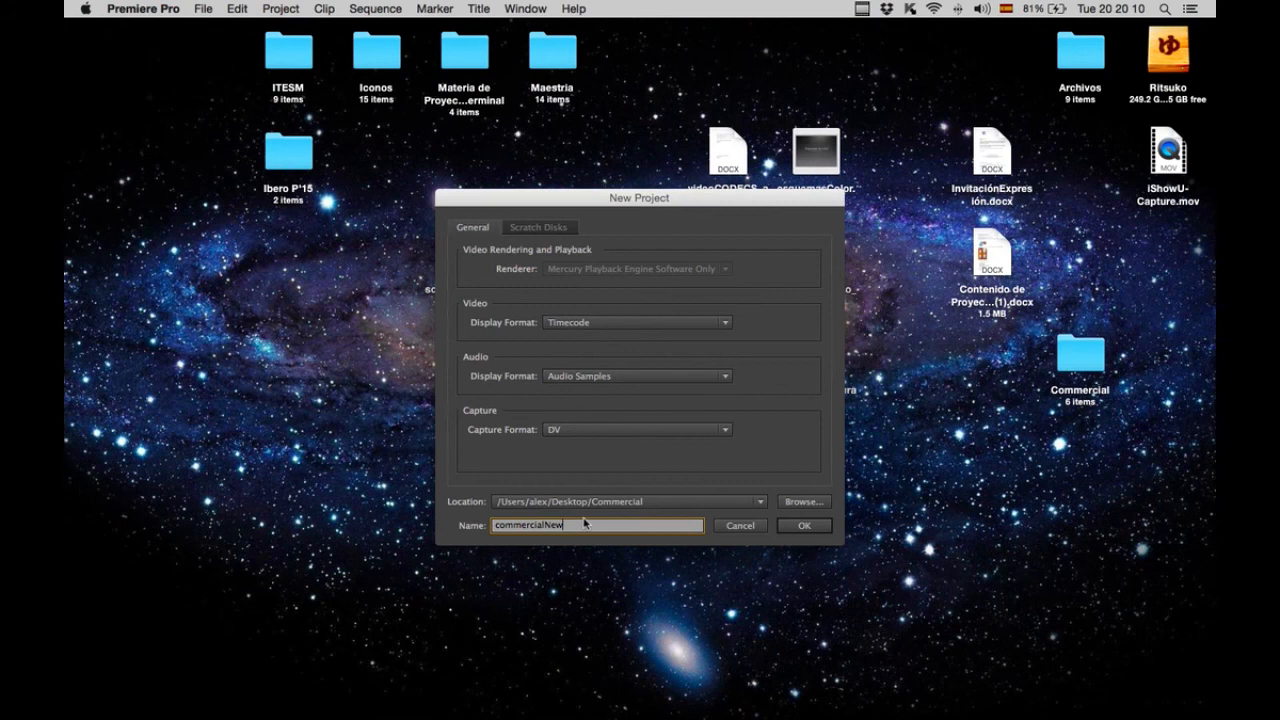
left_click(805, 526)
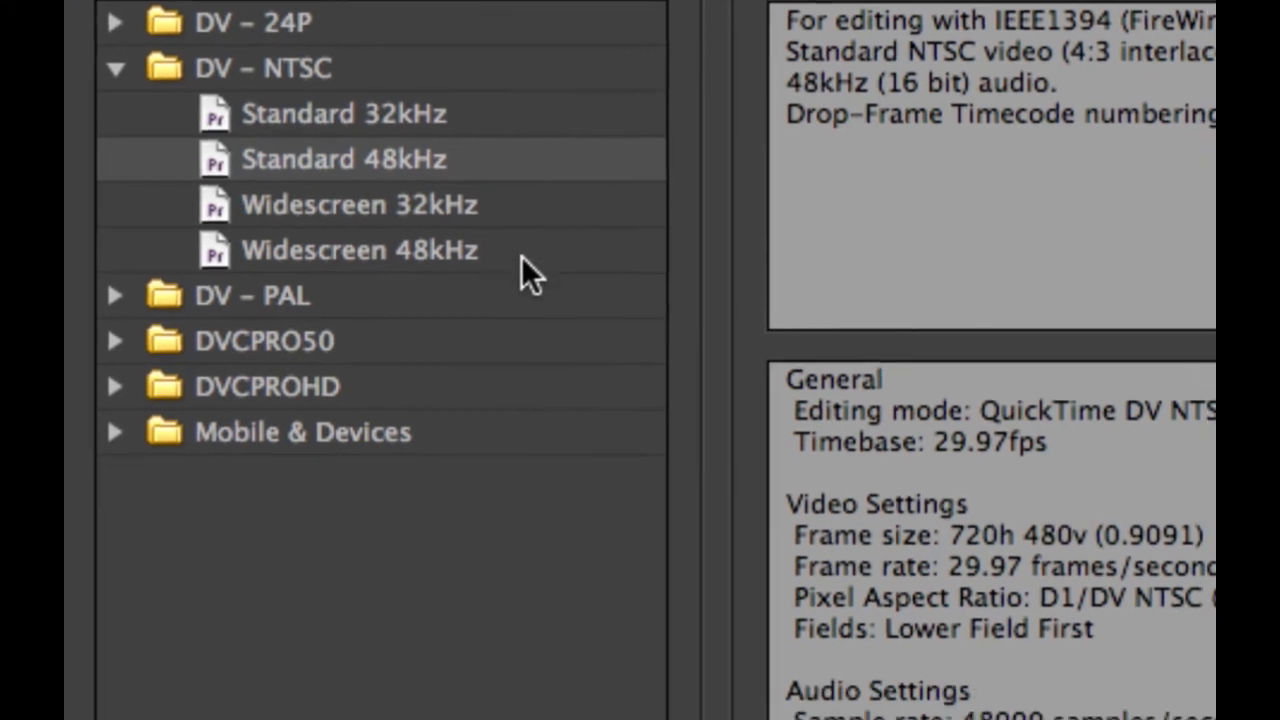
Create a sequence named carExplosion1 using the DV - NTSC Widescreen 48kHz preset.
left_click(535, 322)
left_click(496, 254)
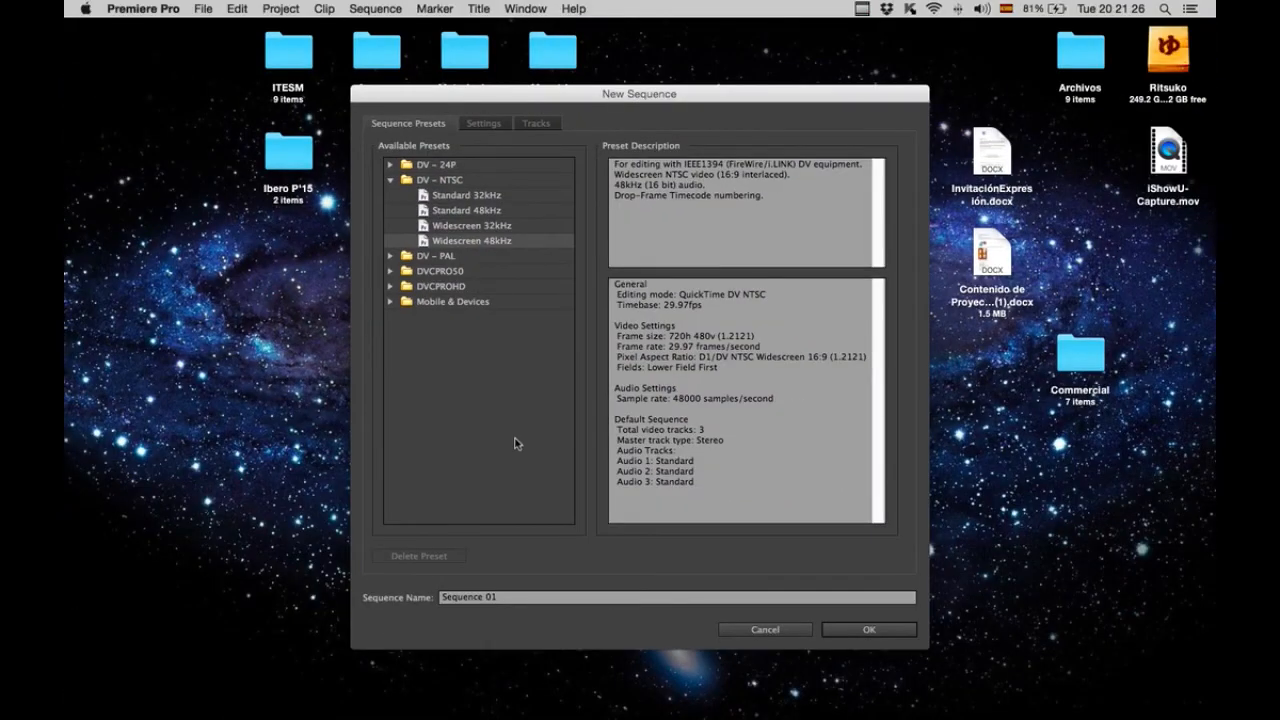
left_click(509, 597)
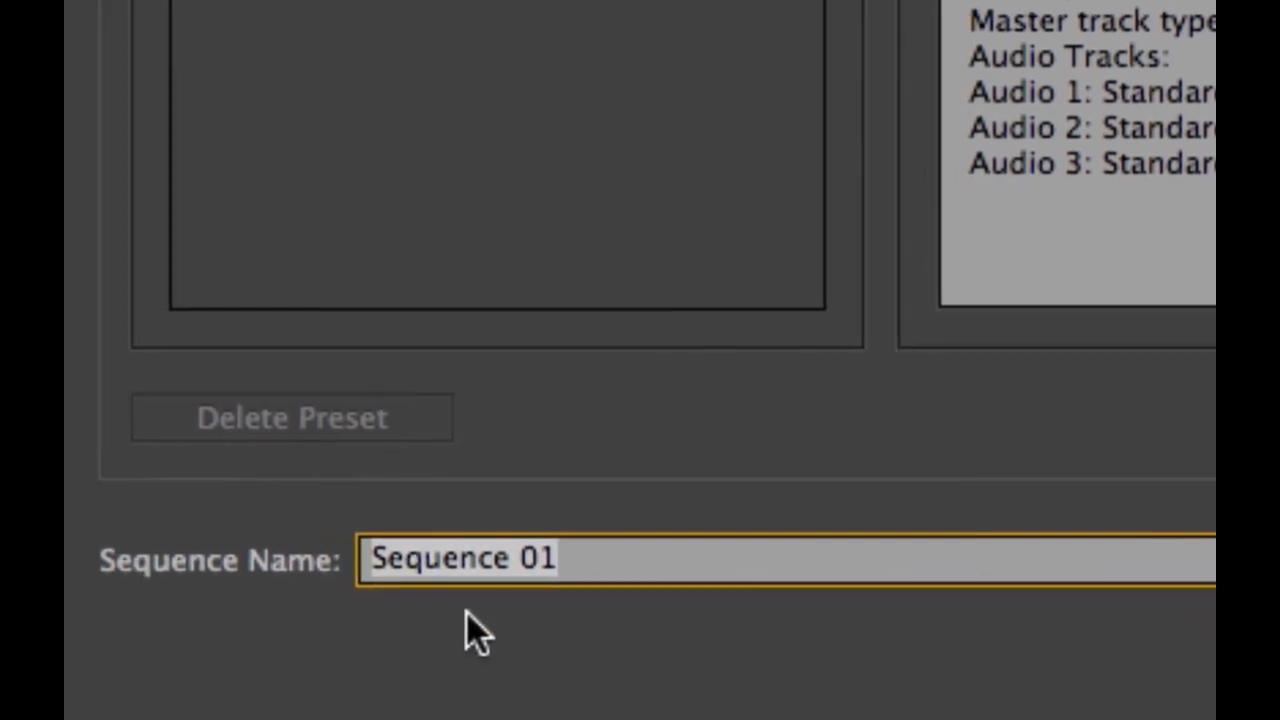
type("carx")
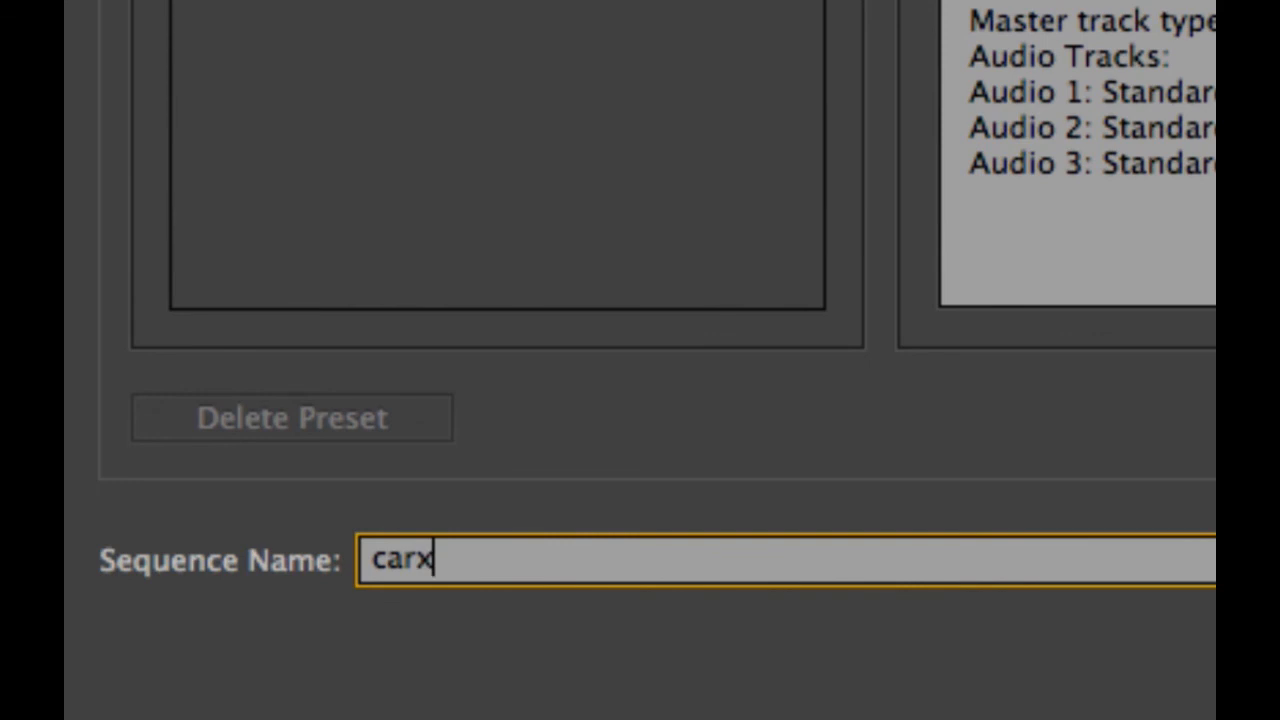
key("BackSpace")
type("Explos")
type("ion1")
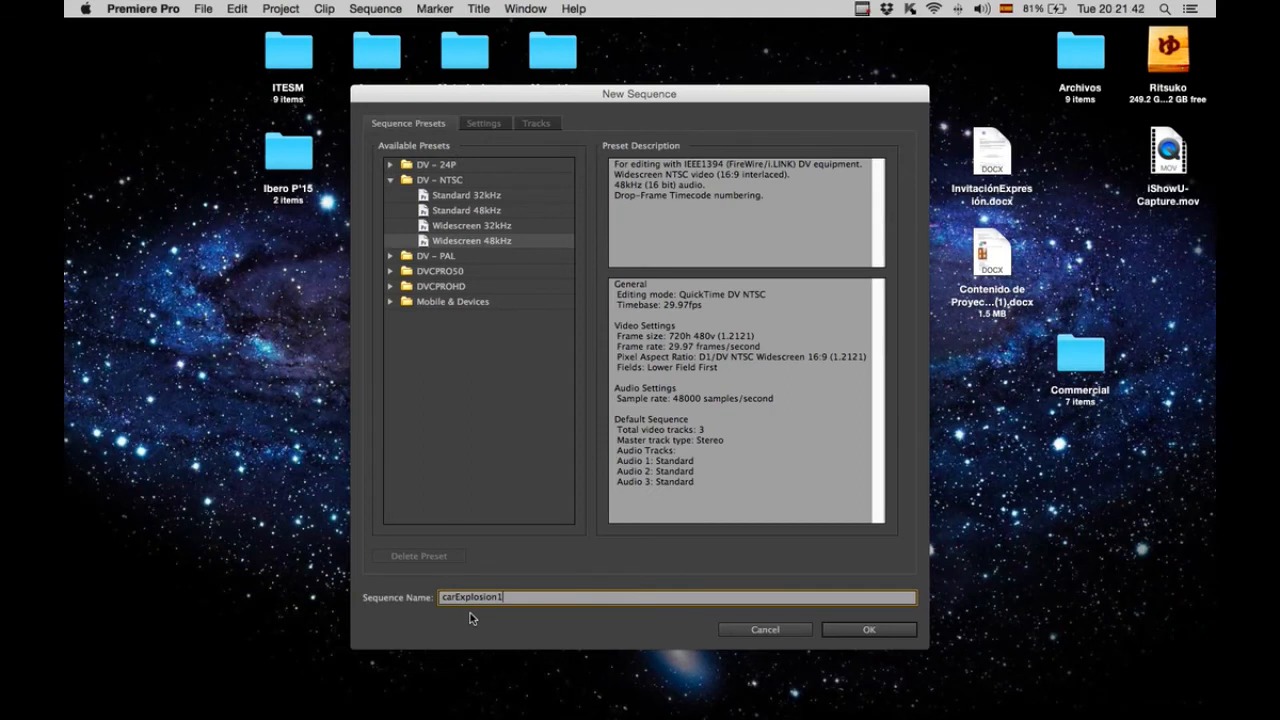
key("Return")
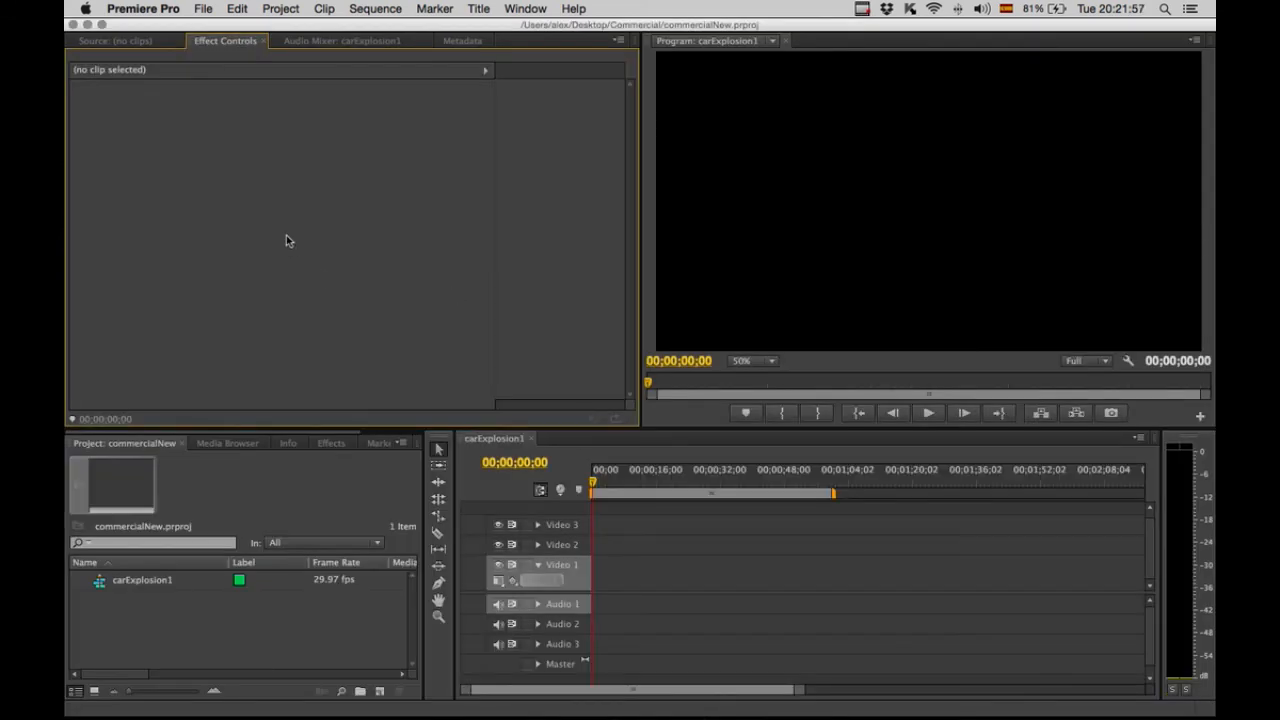
Import the media folder's clips from car on dirt road.mov through Sequence 01_1.mov, leaving out news voice over and Track 1.aif.
left_click(130, 41)
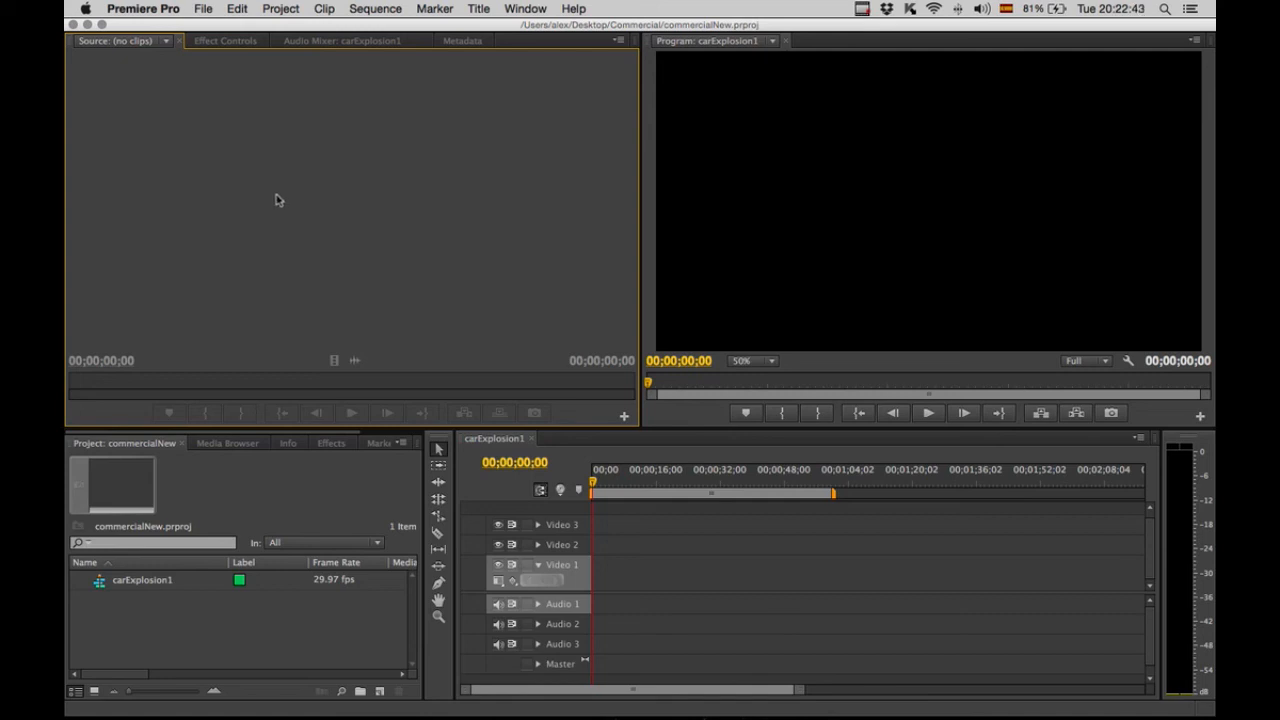
left_click(203, 10)
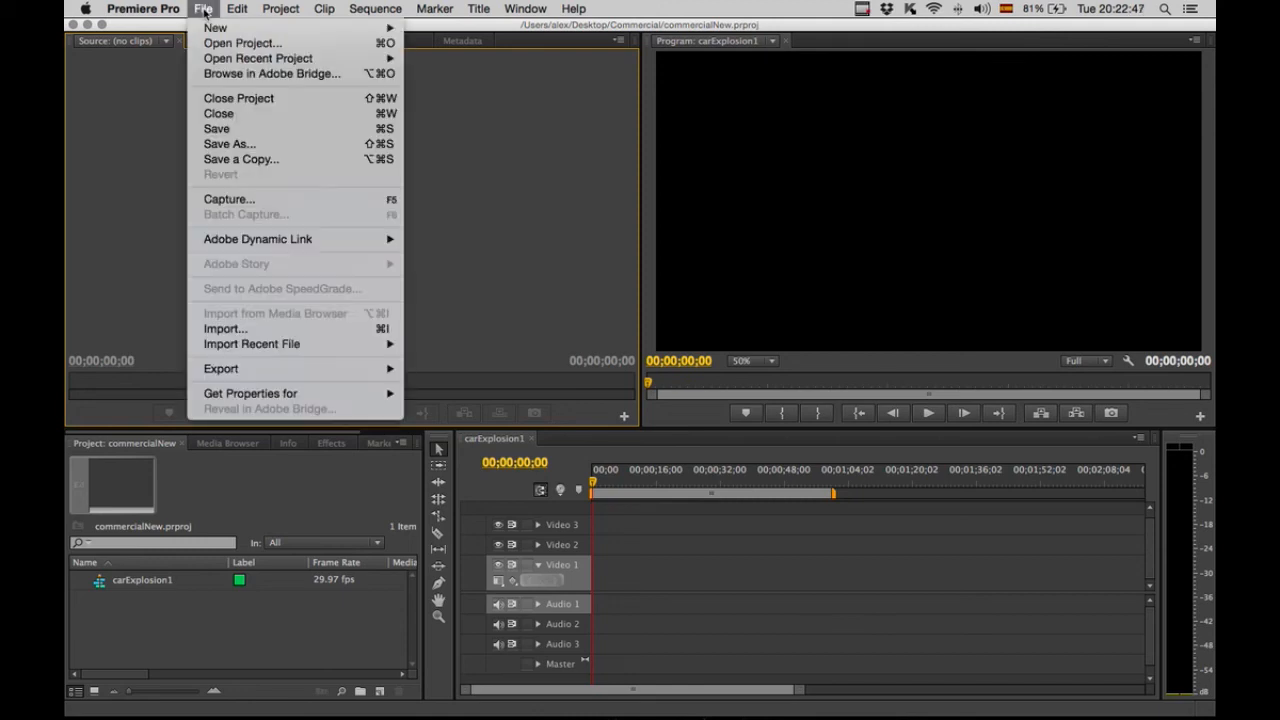
left_click(236, 329)
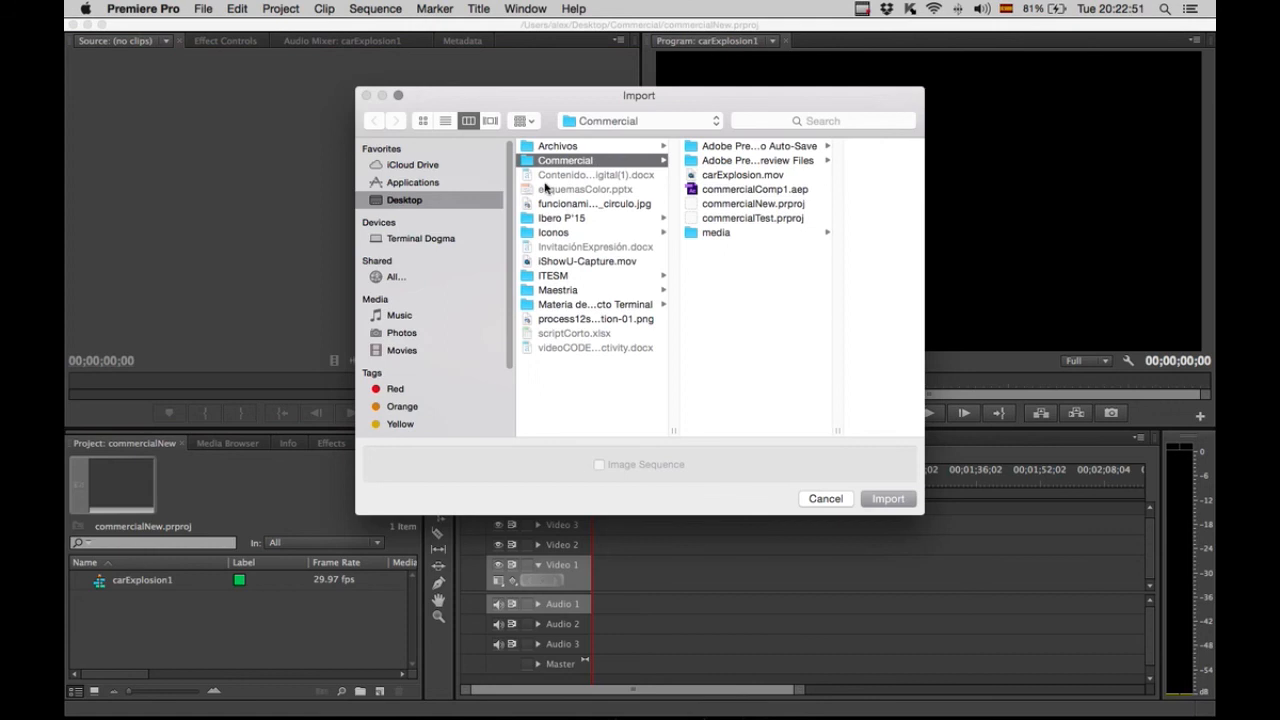
left_click(718, 234)
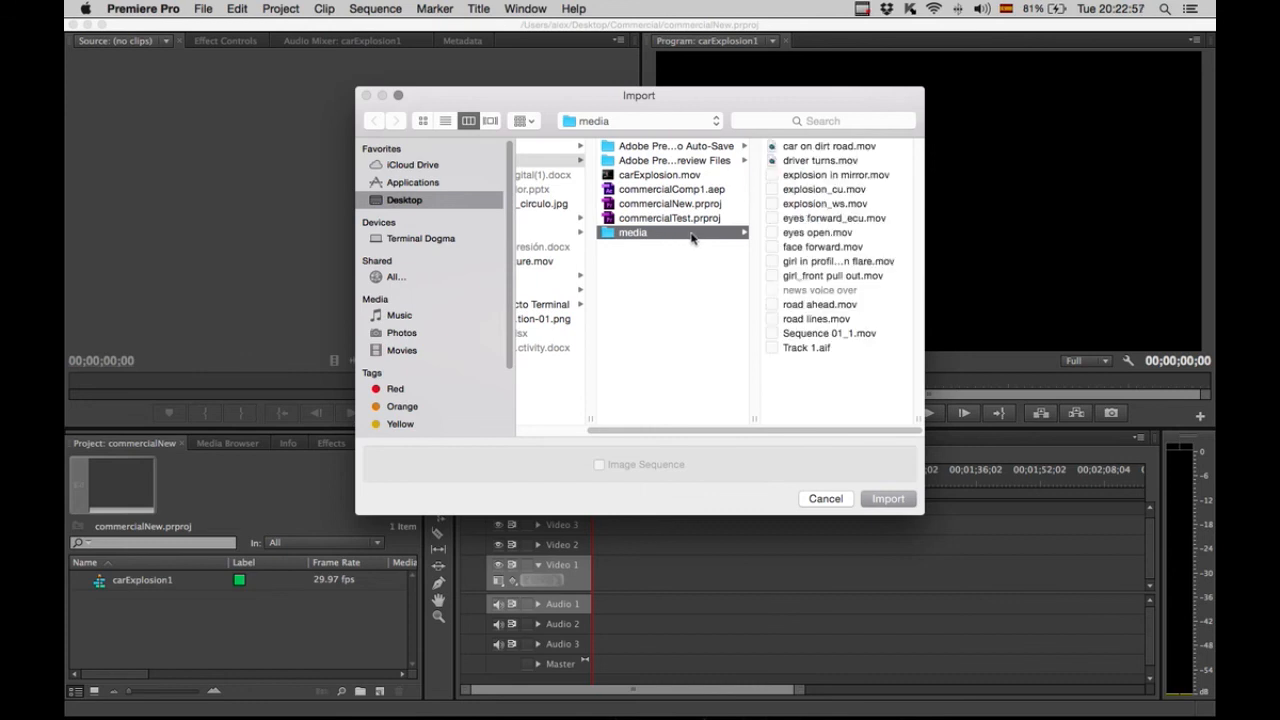
left_click(806, 147)
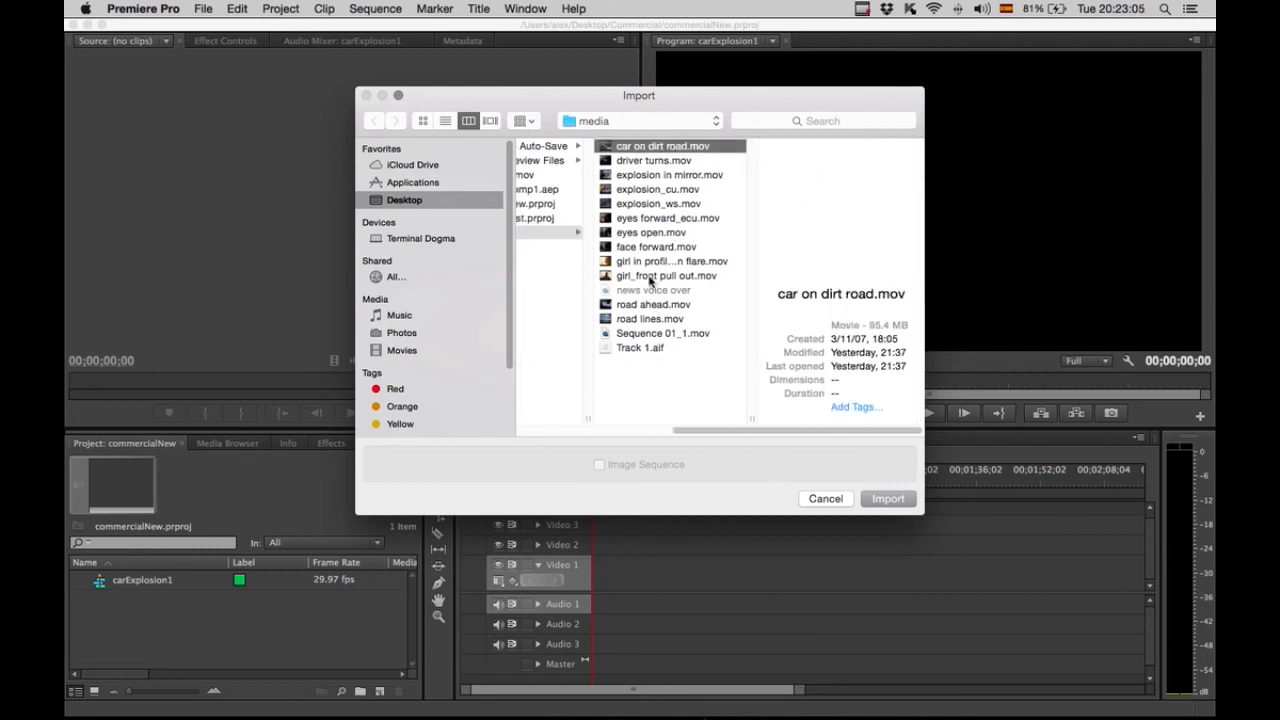
left_click(650, 277, "shift")
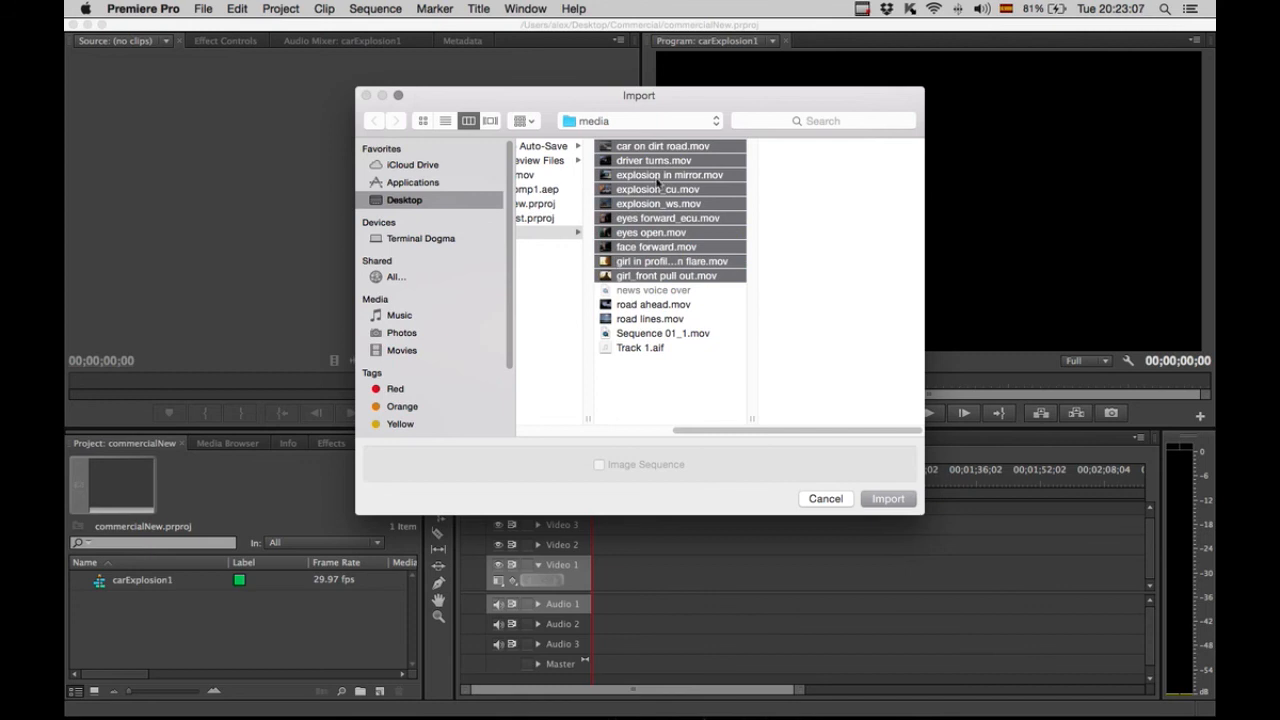
left_click(655, 305, "super")
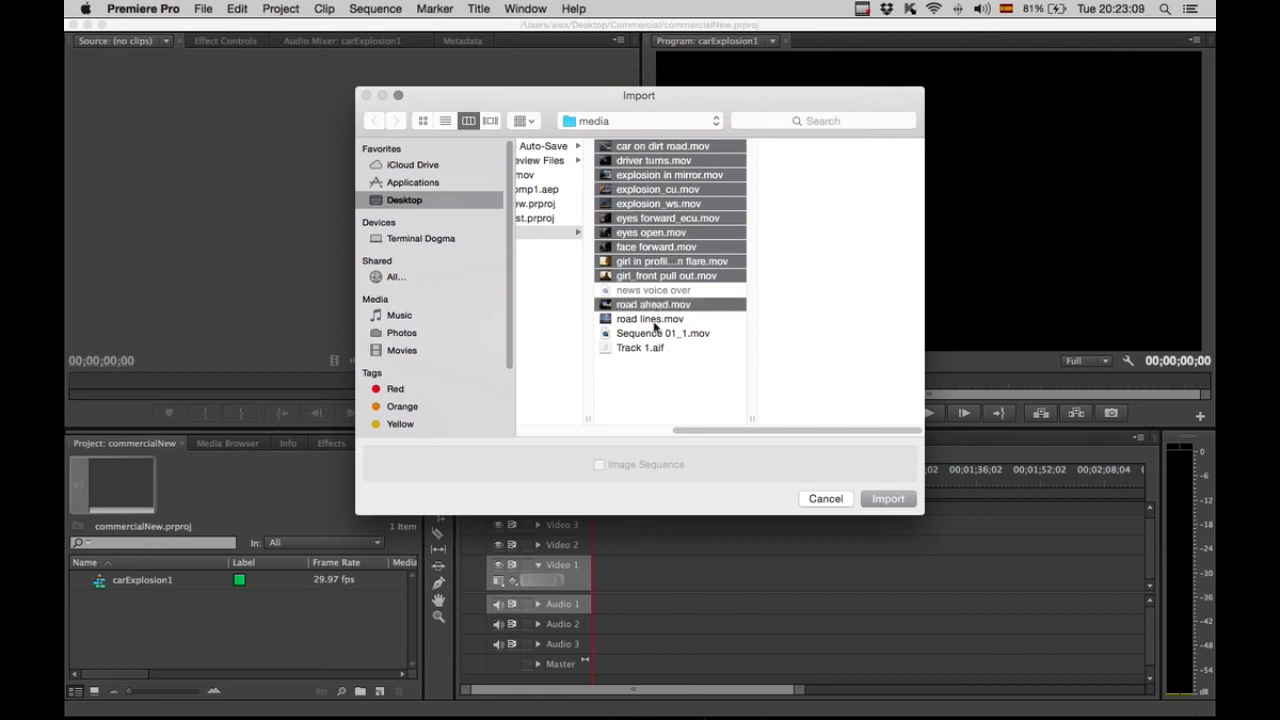
left_click(655, 320, "super")
left_click(658, 334, "super")
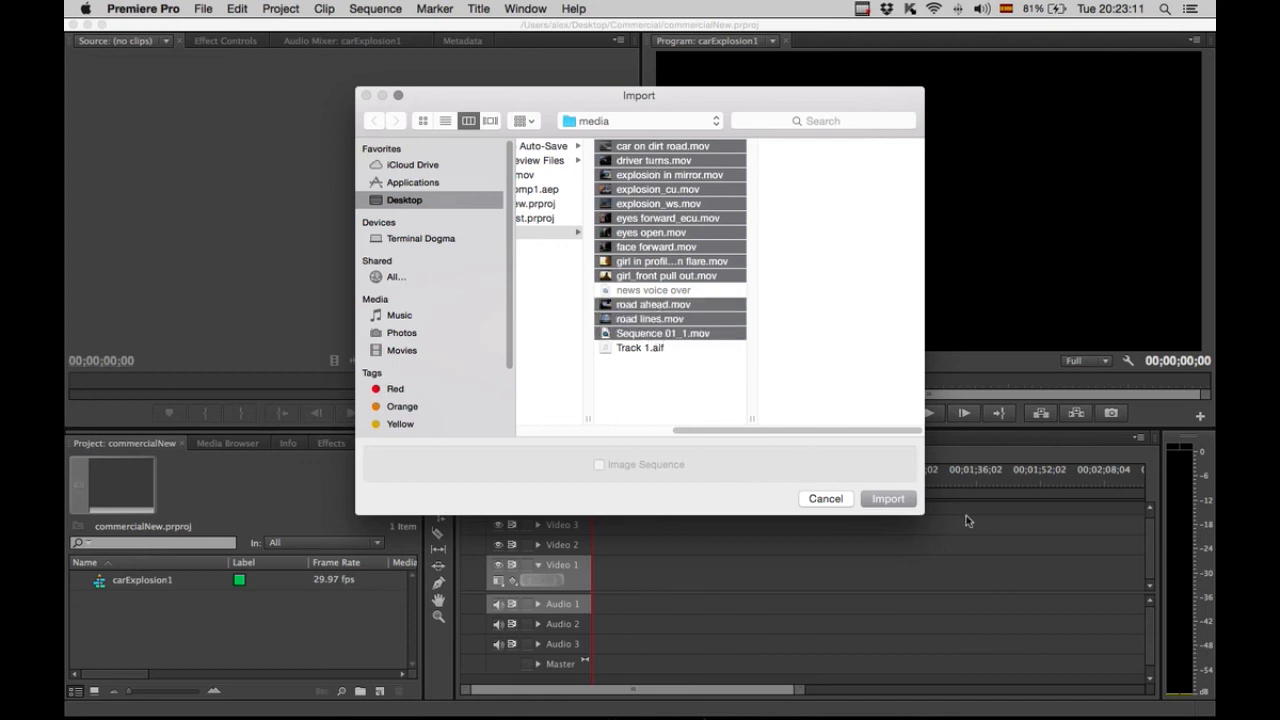
left_click(889, 501)
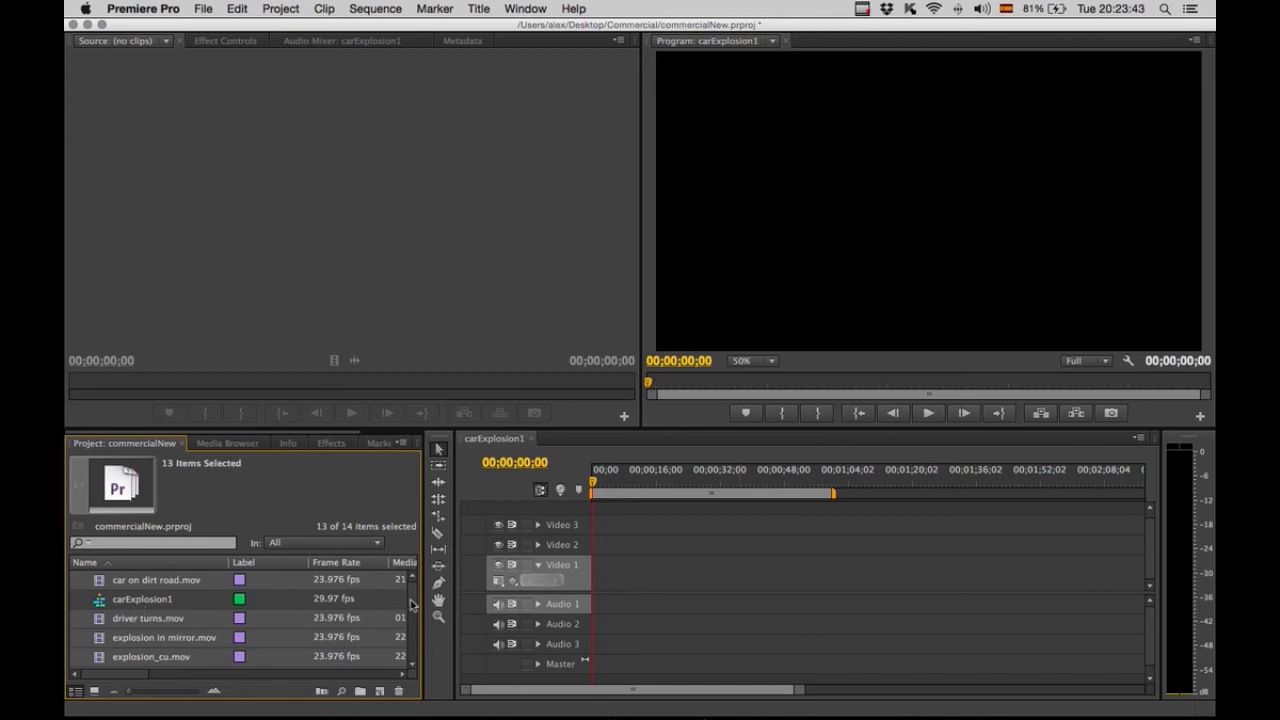
Open road ahead.mov from the project clips in the Source monitor.
scroll(413, 608, "down", 4)
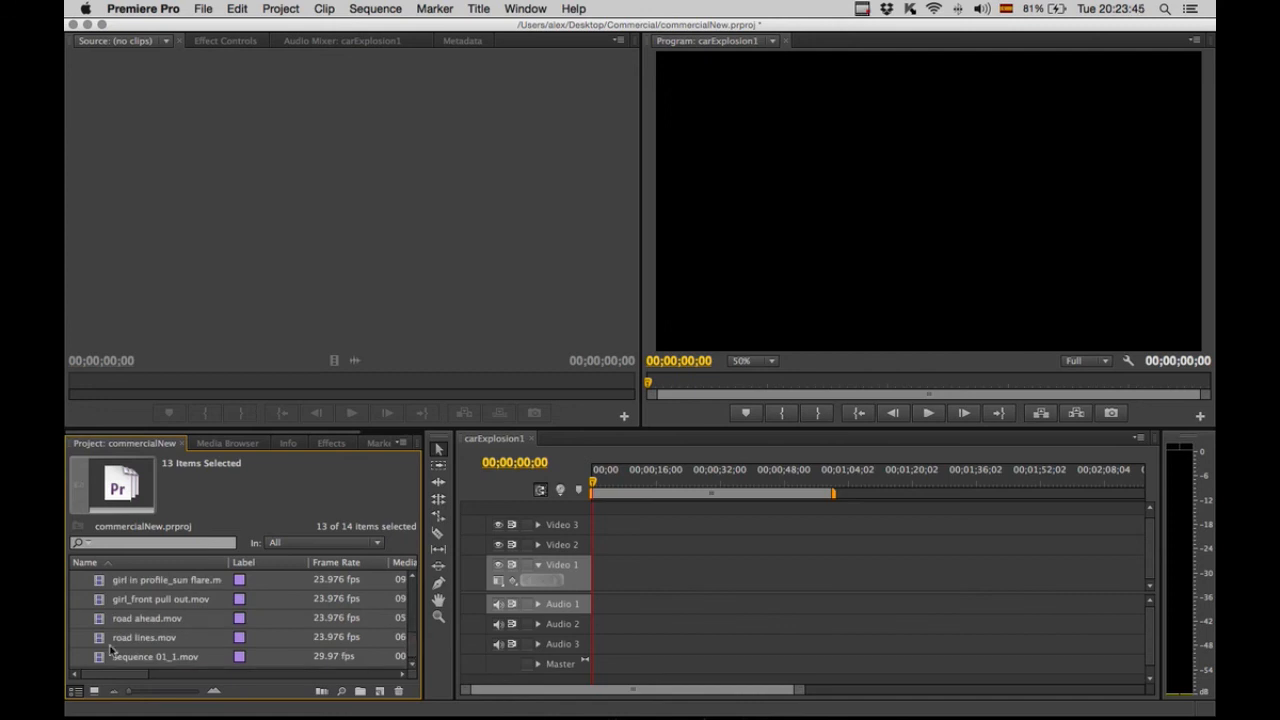
left_click(126, 642)
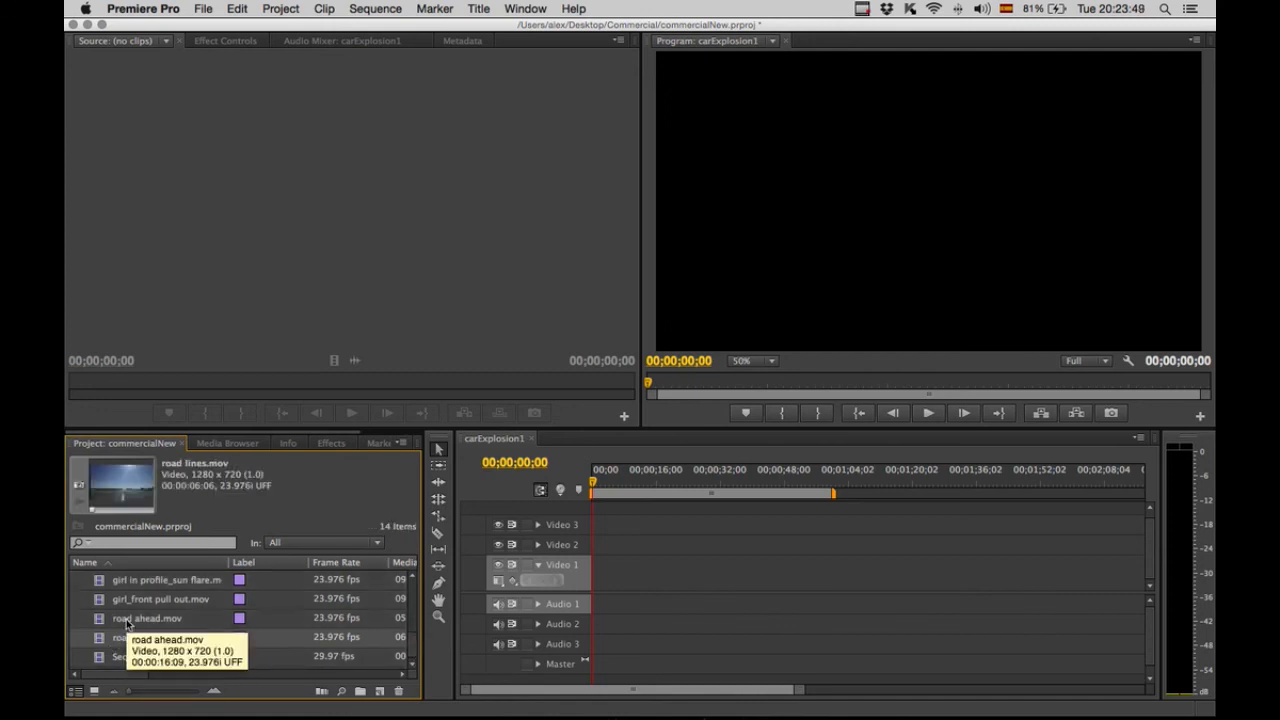
left_click(124, 625)
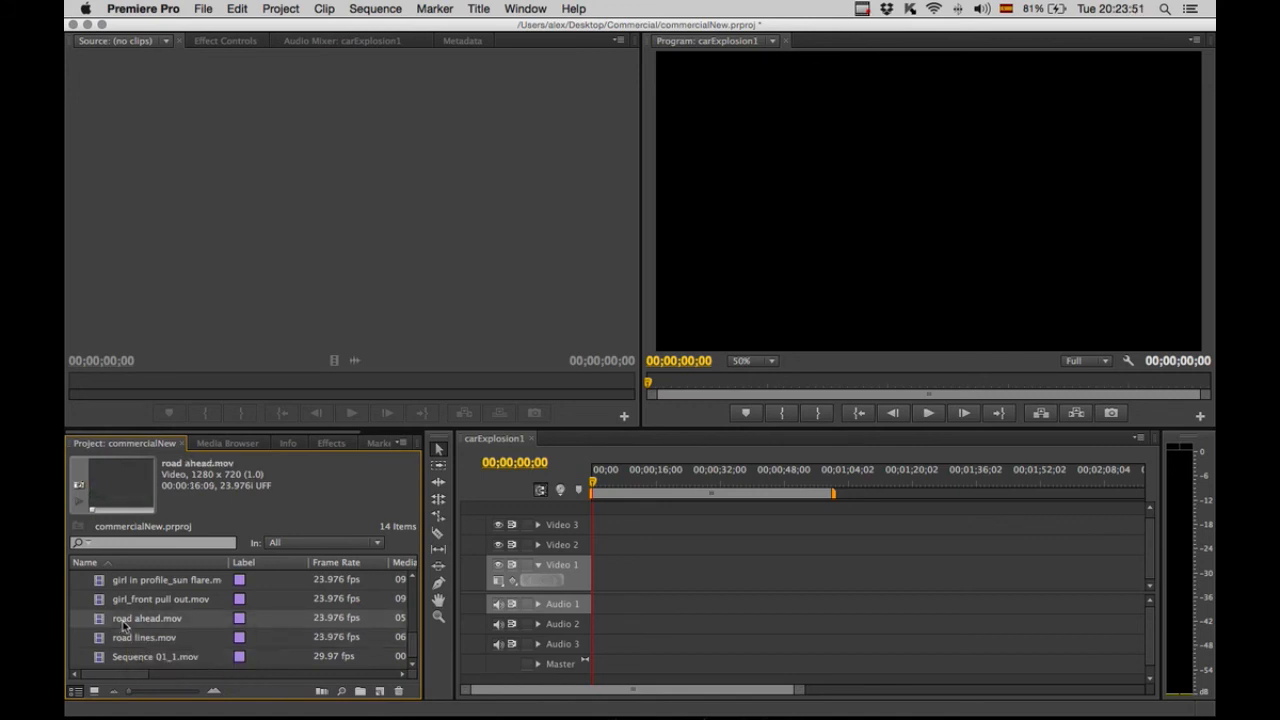
double_click(124, 625)
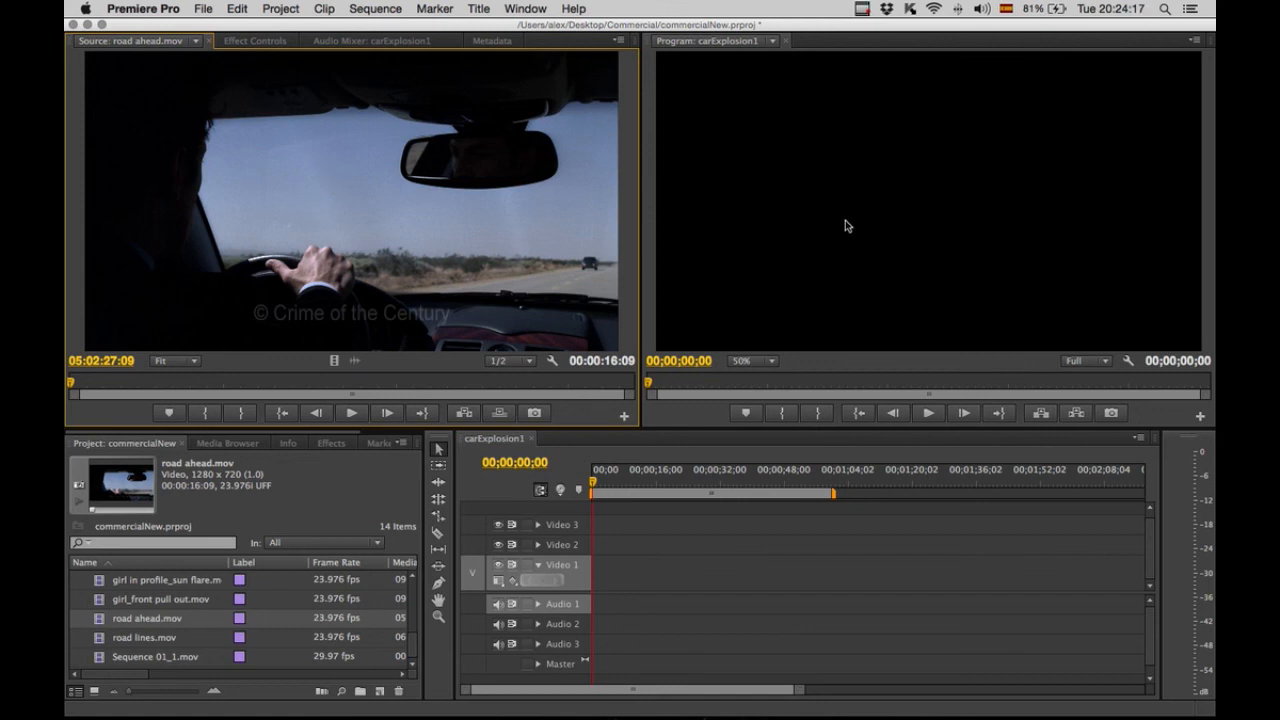
left_click(811, 203)
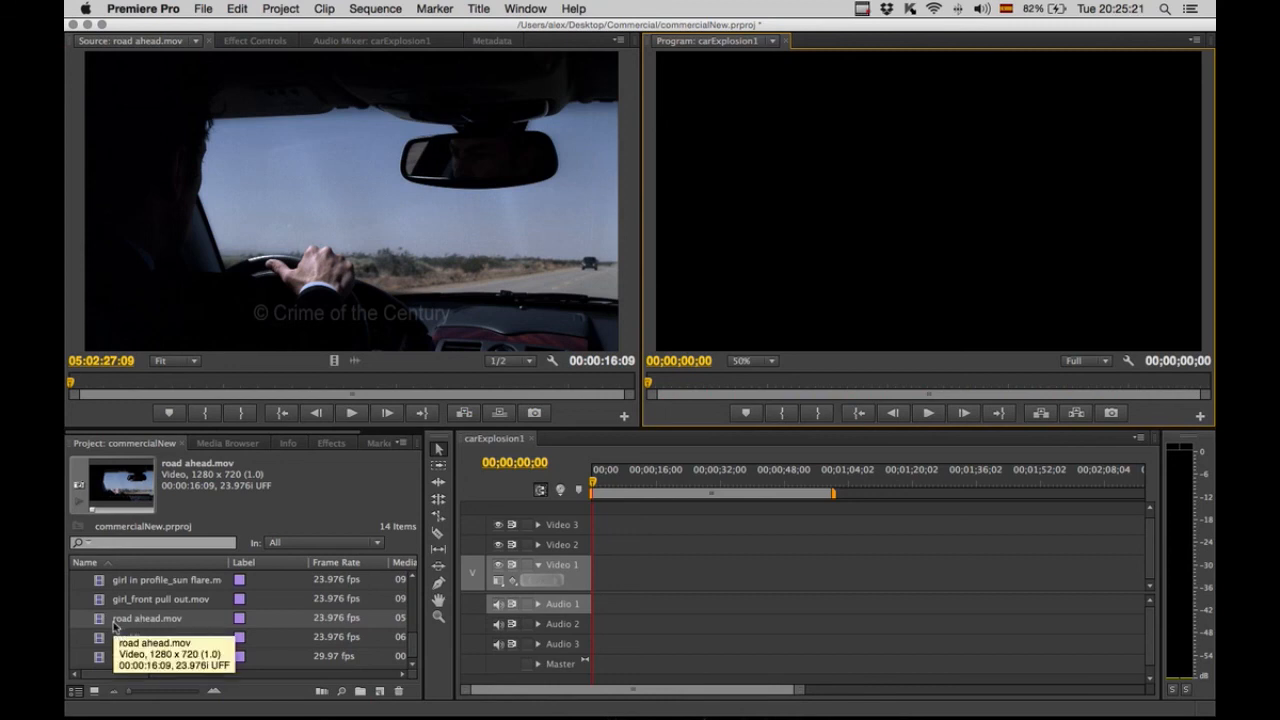
Add road ahead.mov to Video 1, keep the existing sequence settings, and move the clip to the sequence start.
left_click_drag(98, 621, 638, 575)
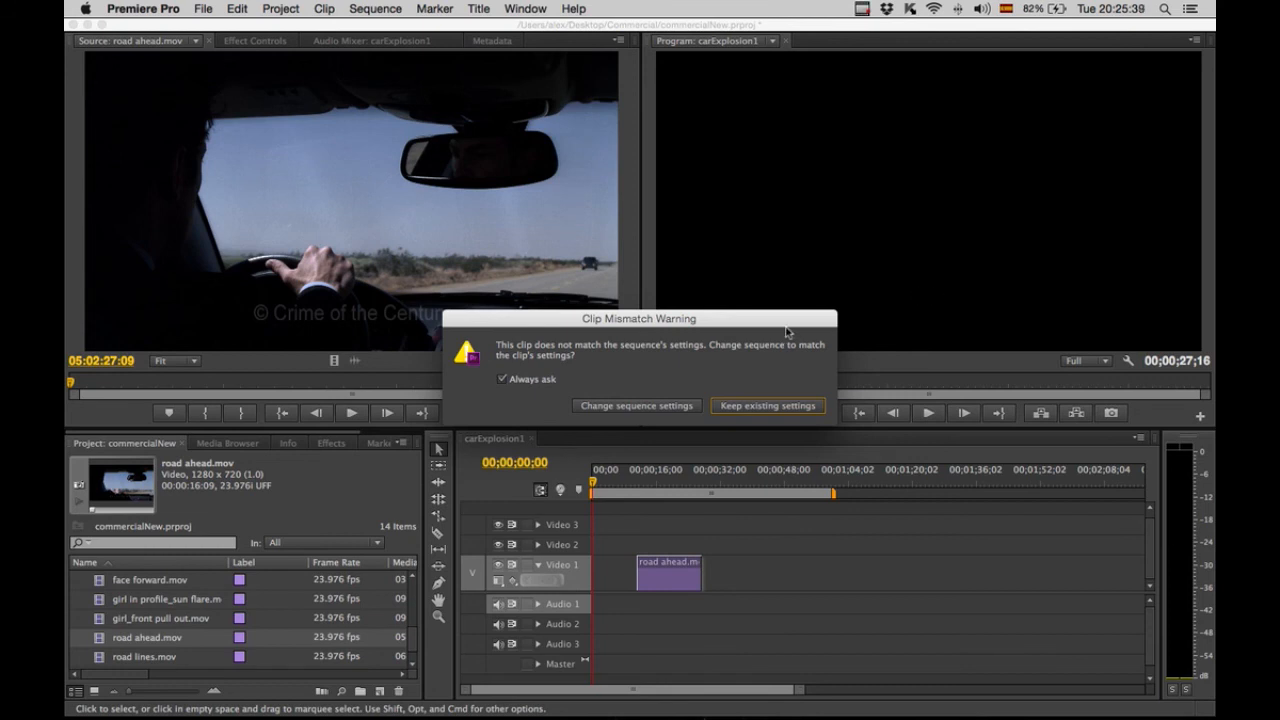
left_click(747, 408)
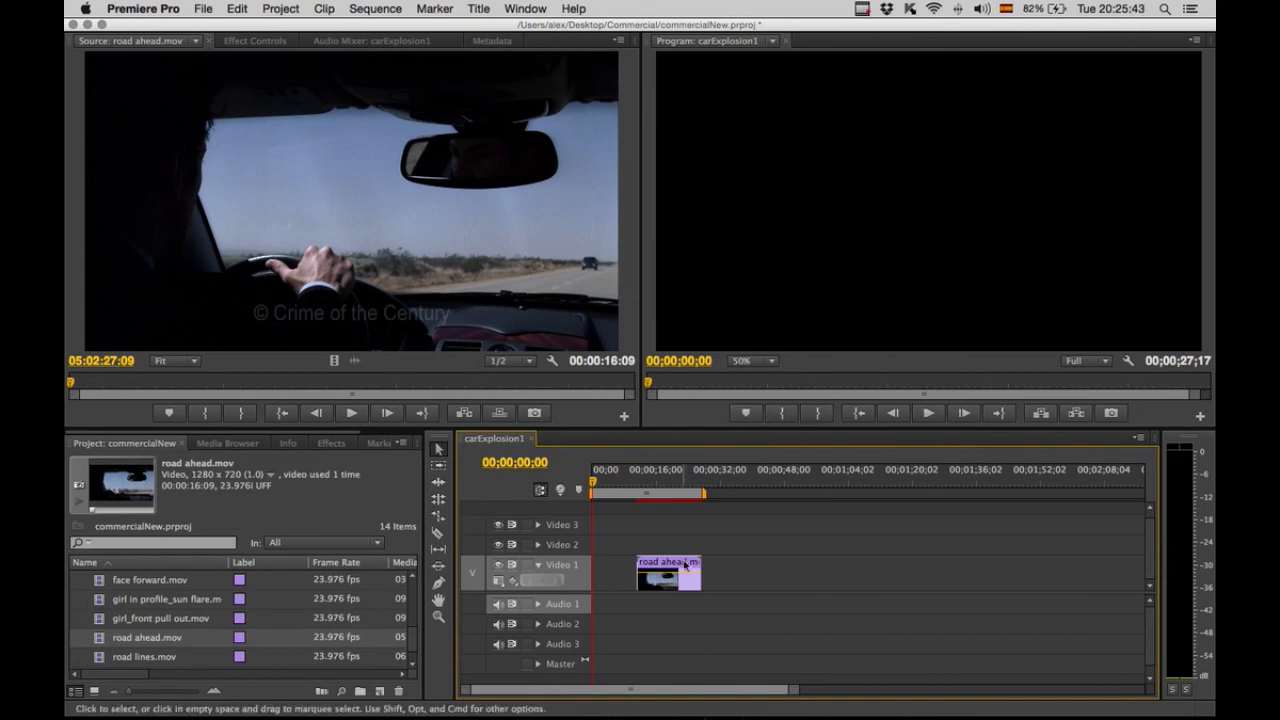
left_click_drag(684, 566, 620, 567)
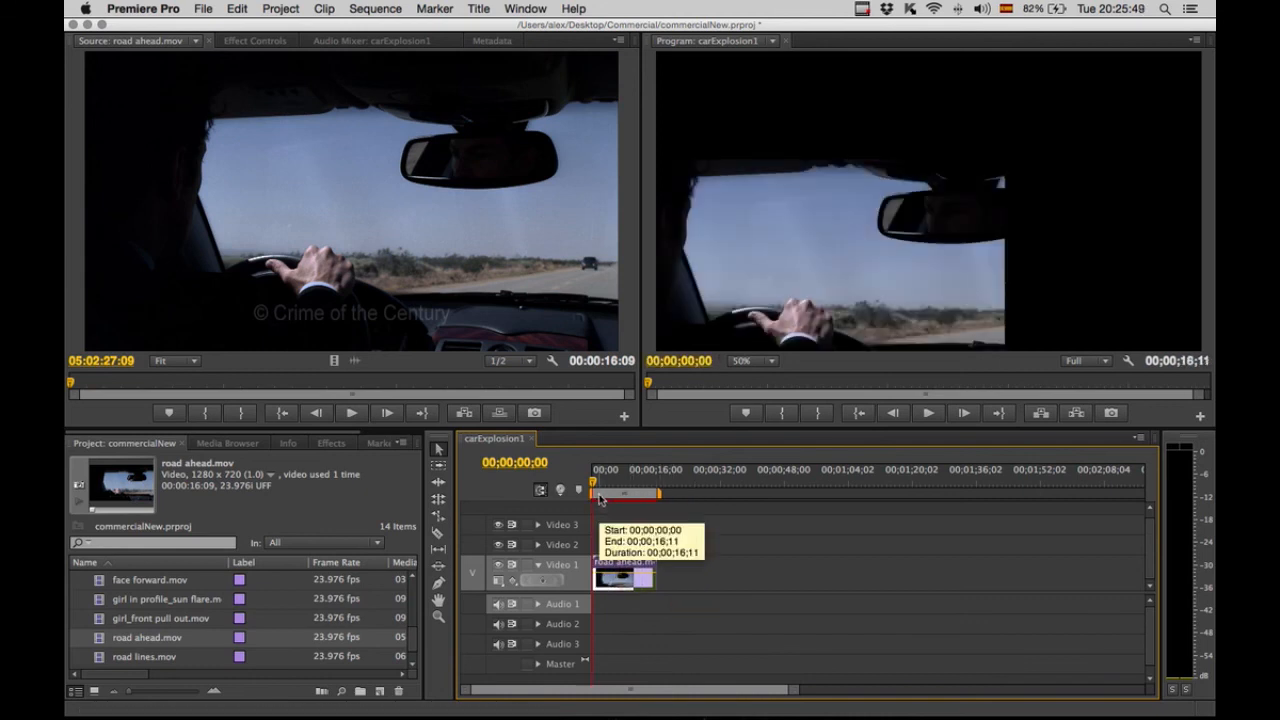
Scale the road ahead clip to the sequence frame size, viewing the Program monitor at 25%.
left_click(861, 216)
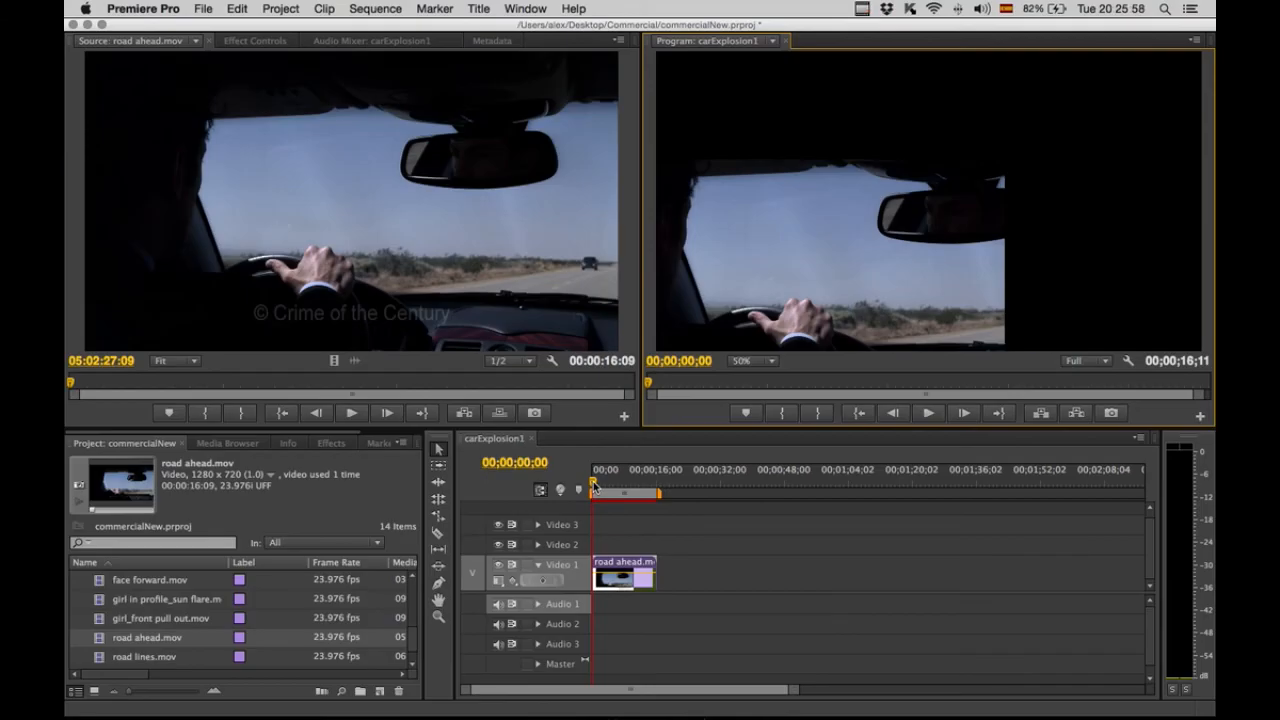
left_click_drag(594, 484, 643, 487)
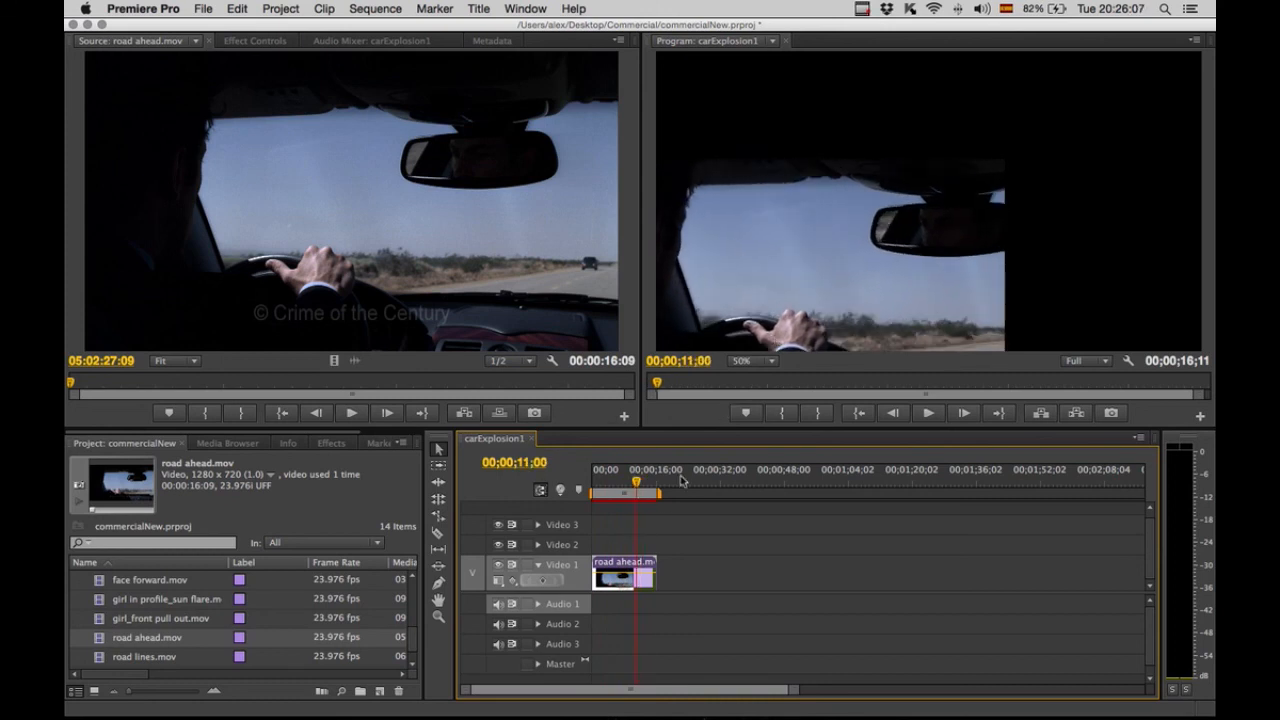
key("Home")
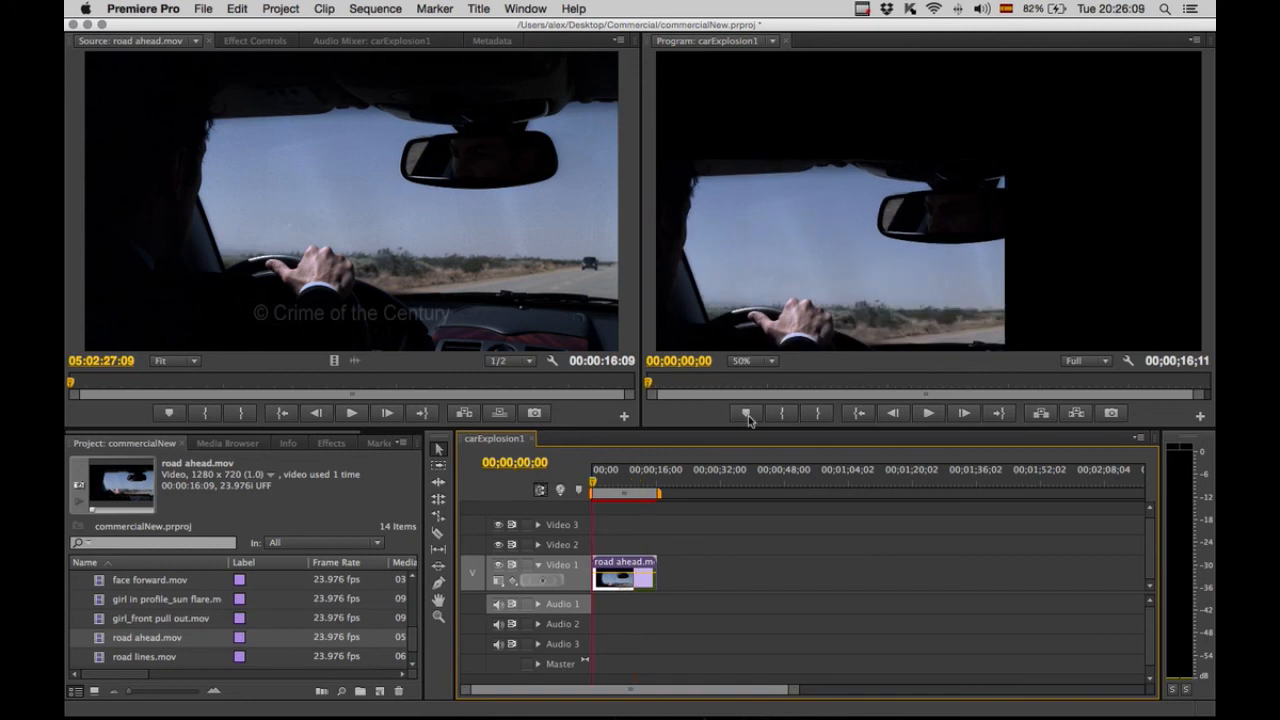
left_click(771, 362)
left_click(771, 362)
left_click(771, 362)
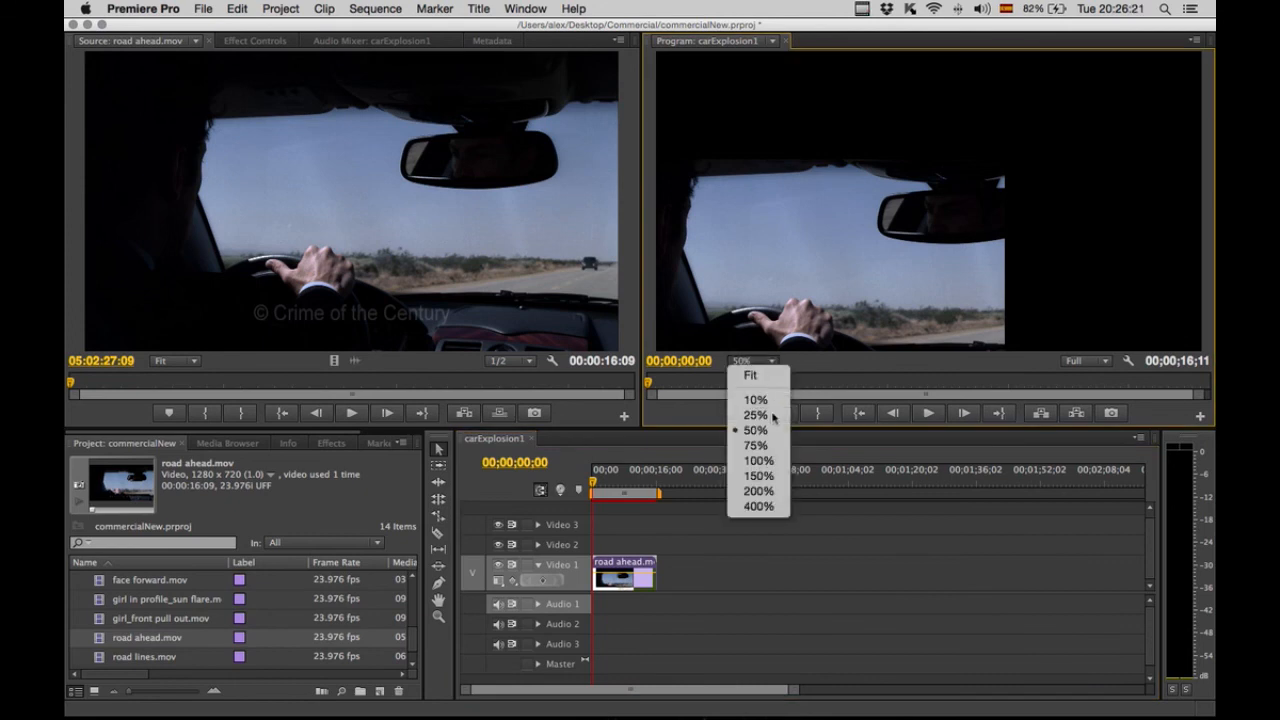
left_click(773, 415)
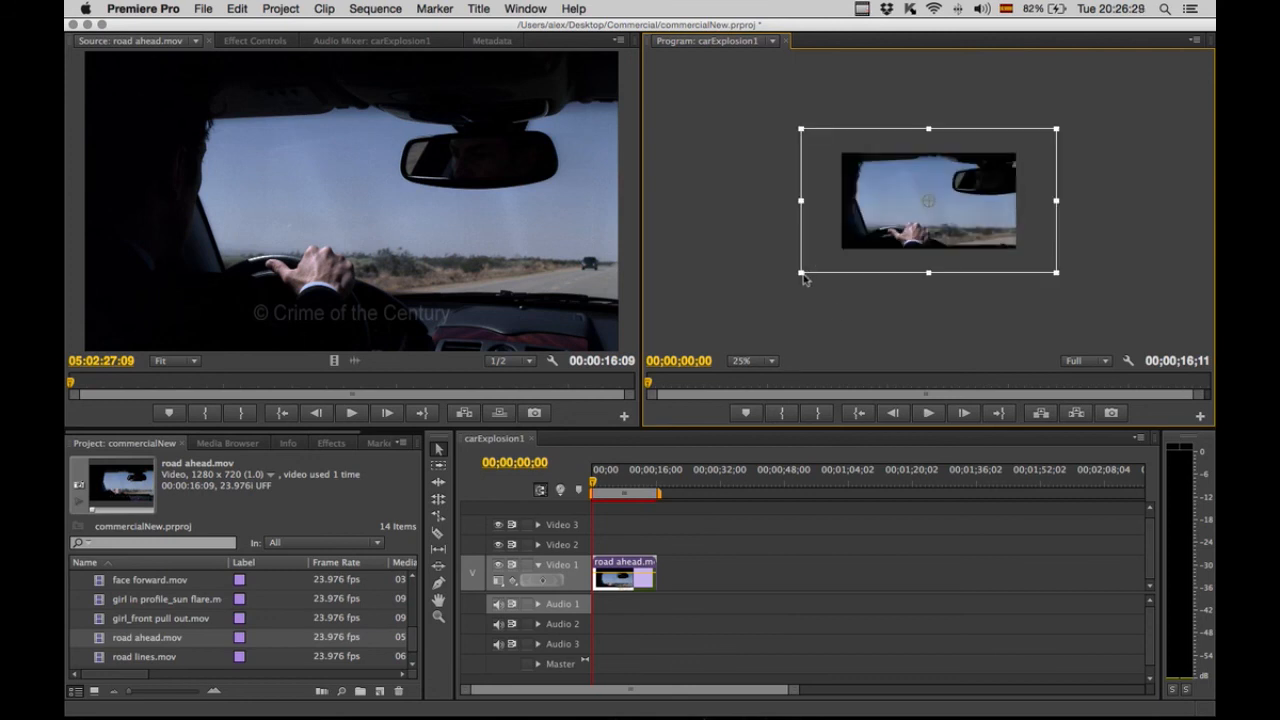
left_click_drag(840, 258, 839, 253)
left_click(628, 584)
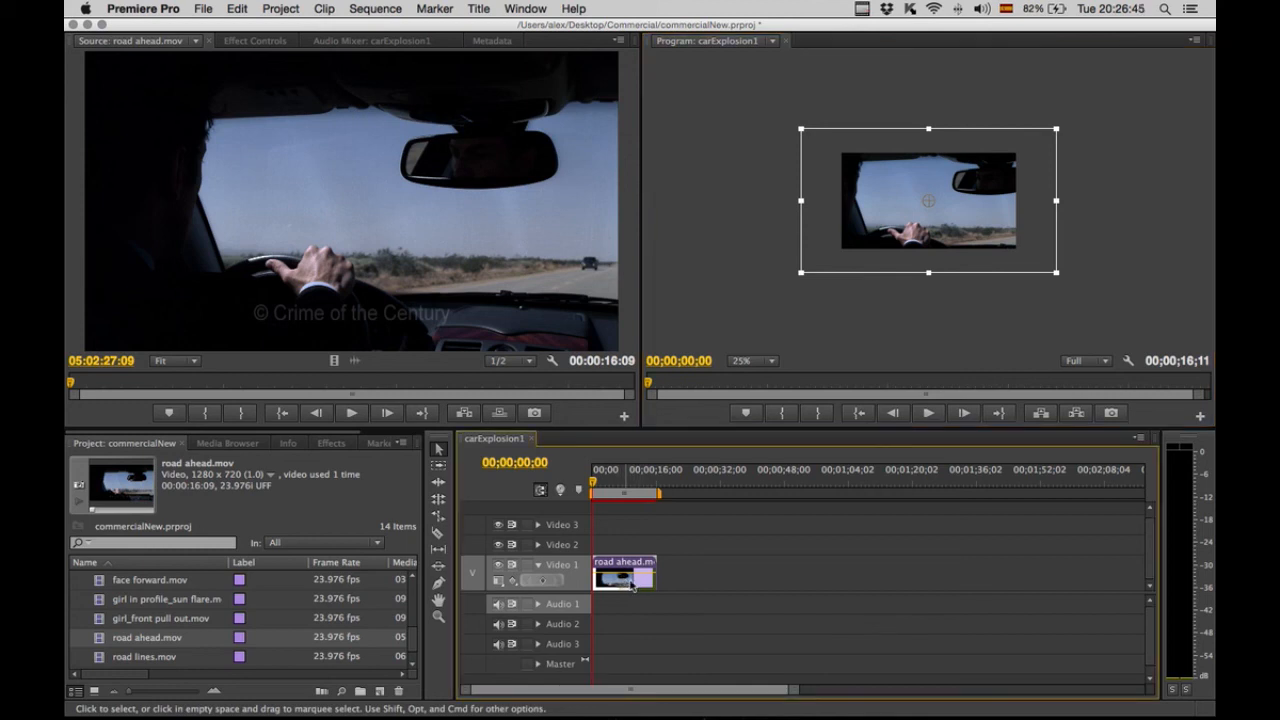
right_click(630, 586)
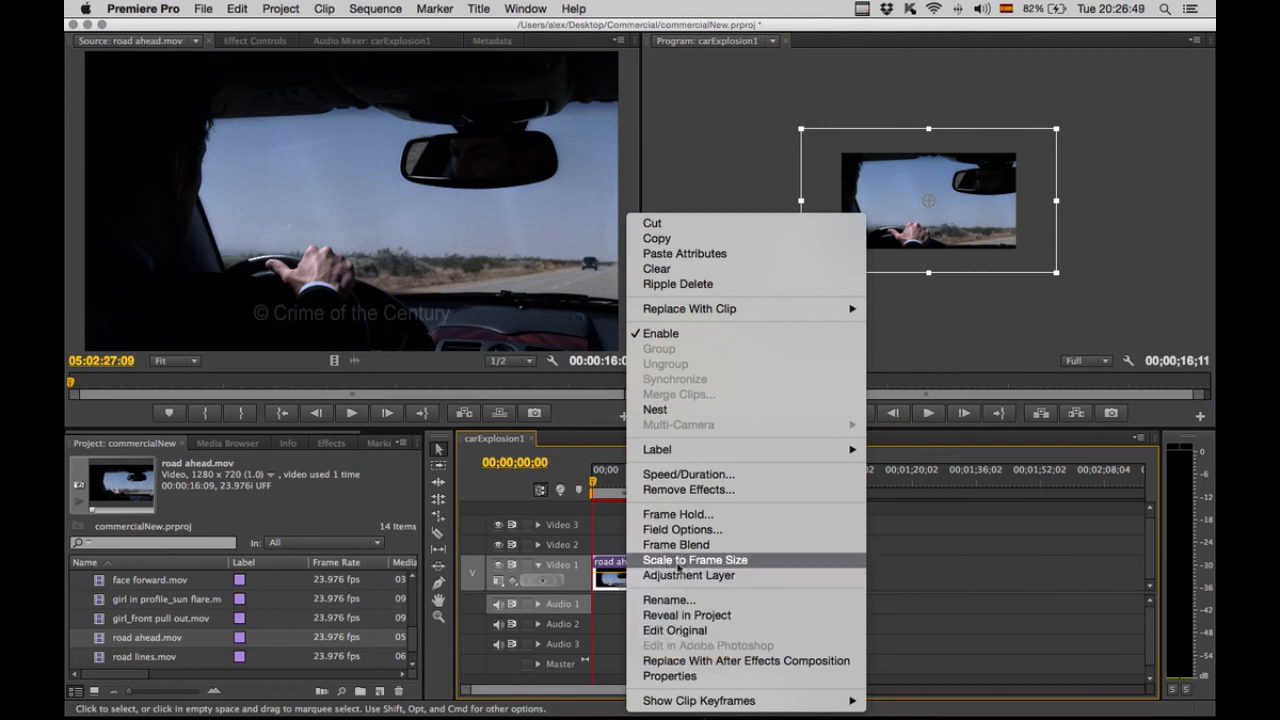
left_click(678, 562)
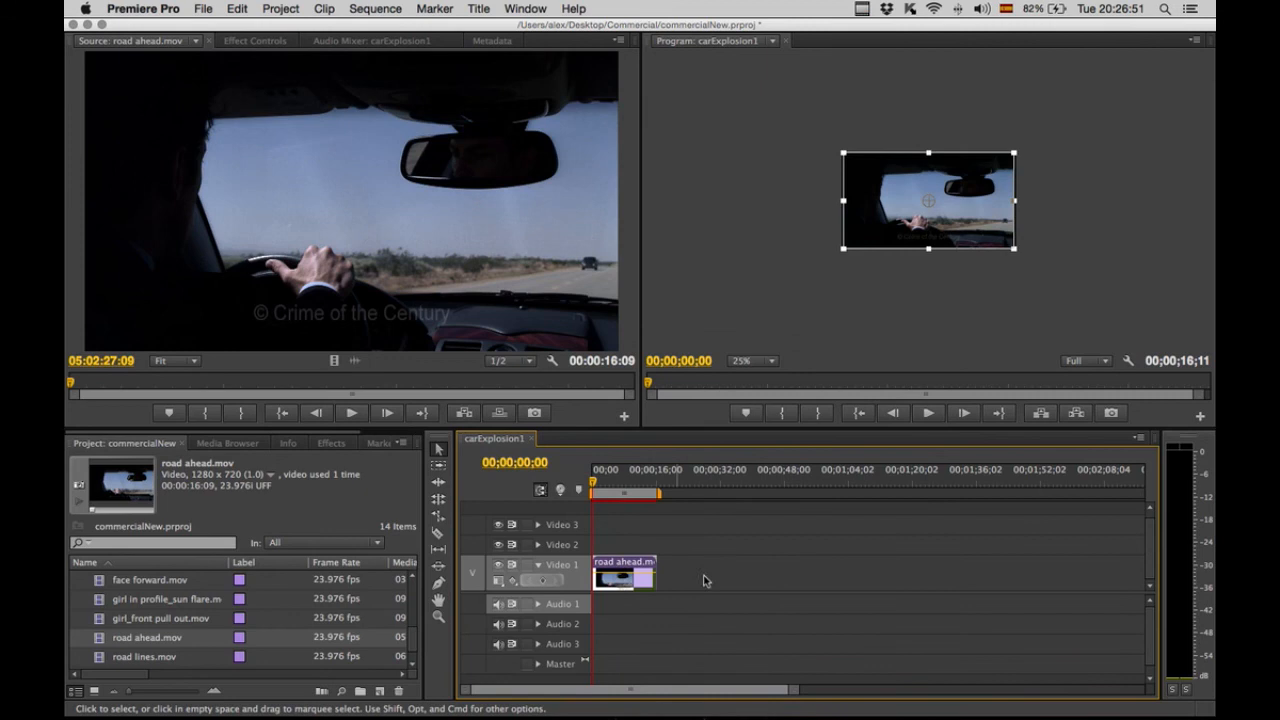
Split the road ahead clip at 00;00;07;06 with the Razor tool.
left_click(924, 319)
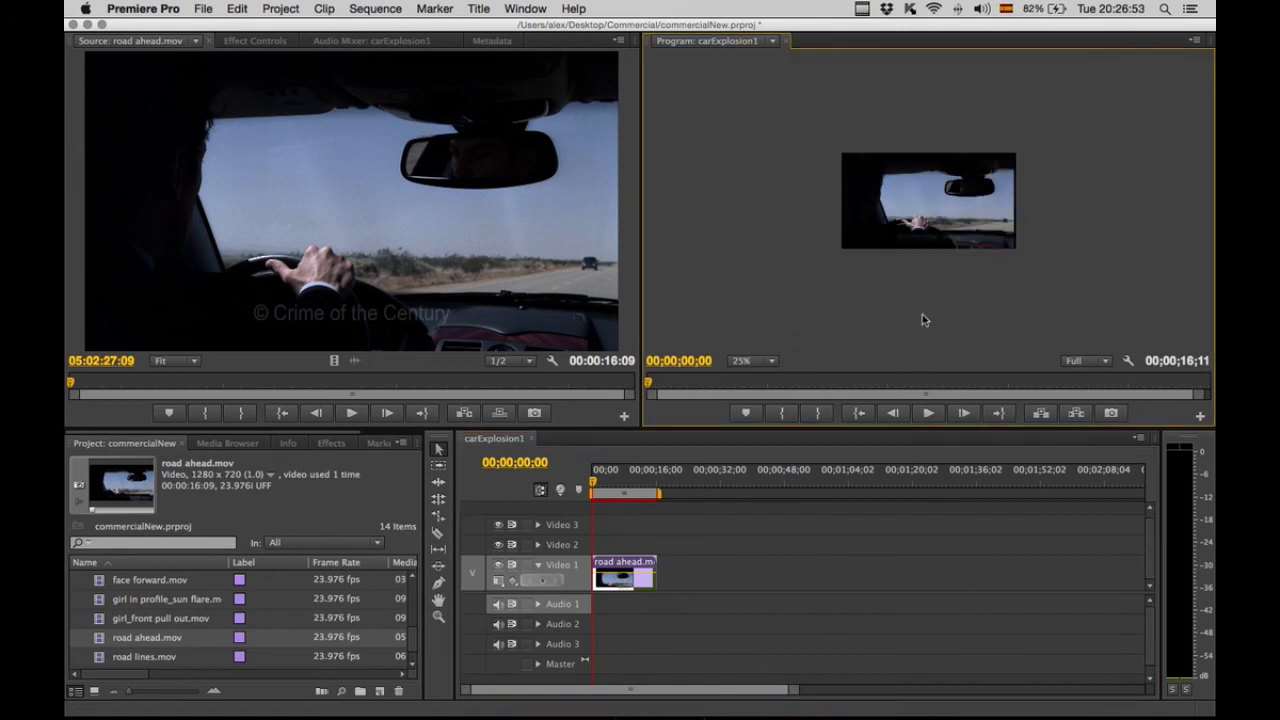
left_click(771, 363)
left_click(767, 426)
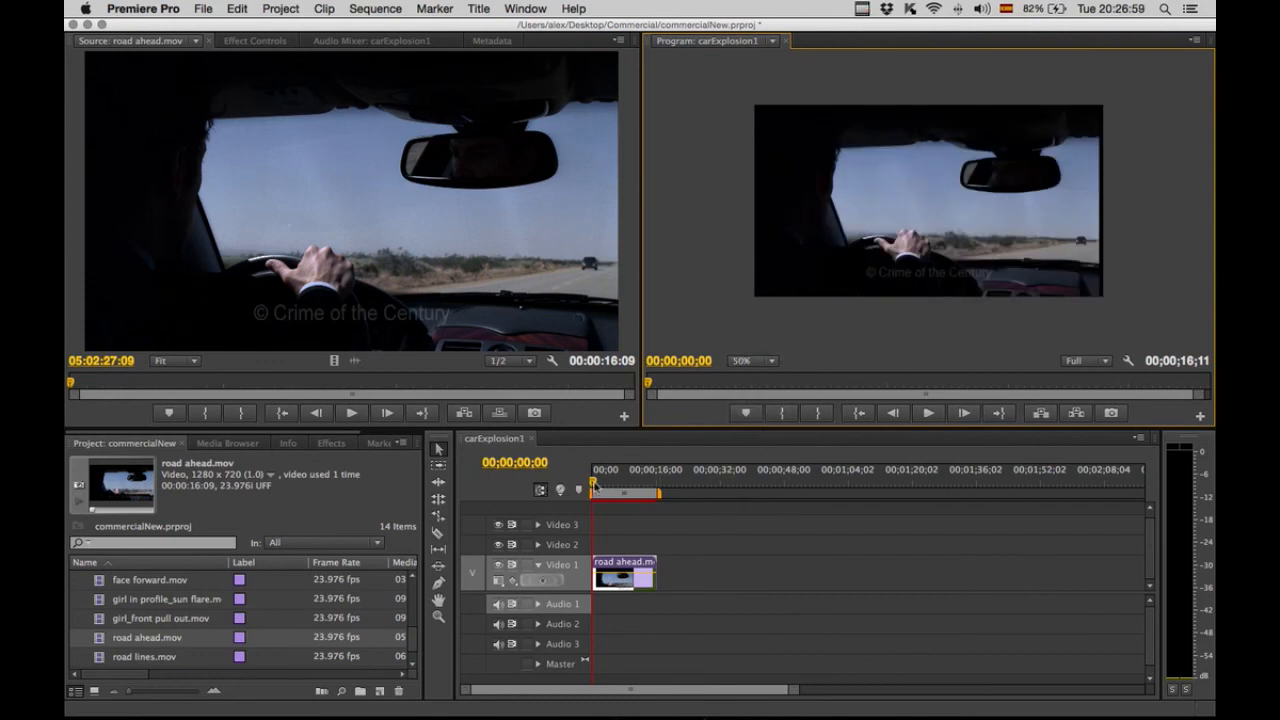
left_click_drag(606, 490, 623, 488)
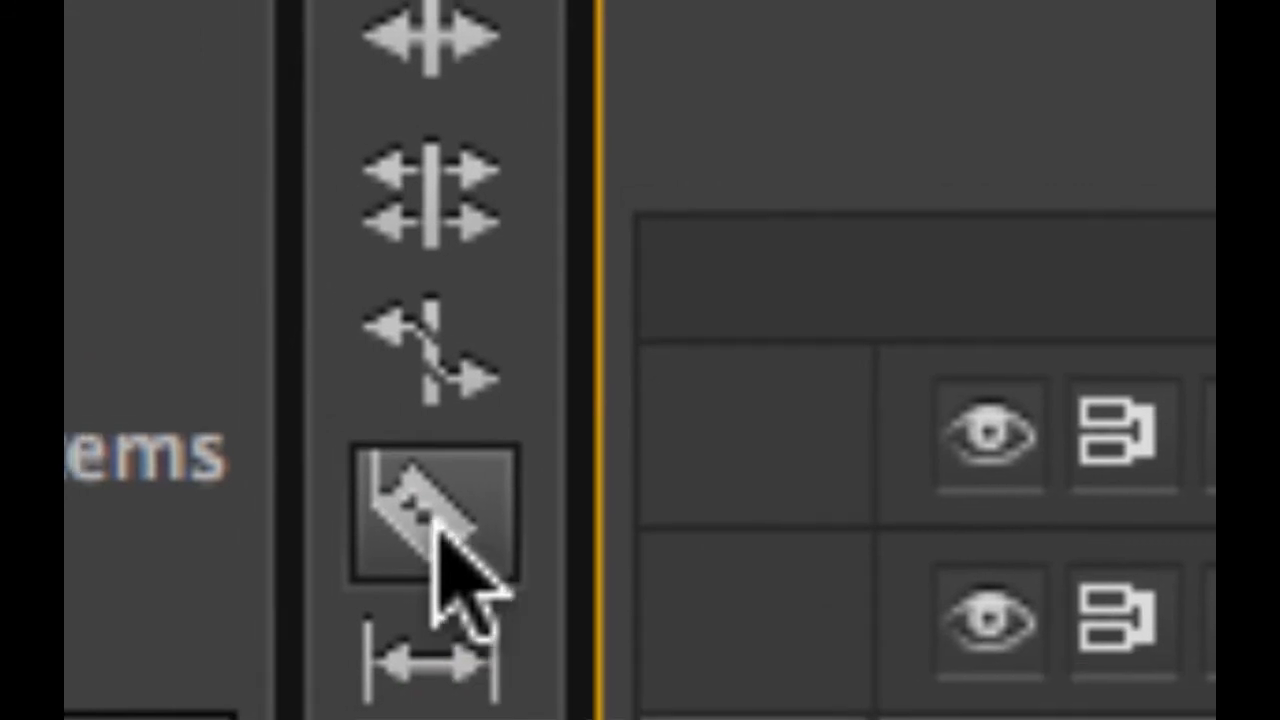
left_click(430, 518)
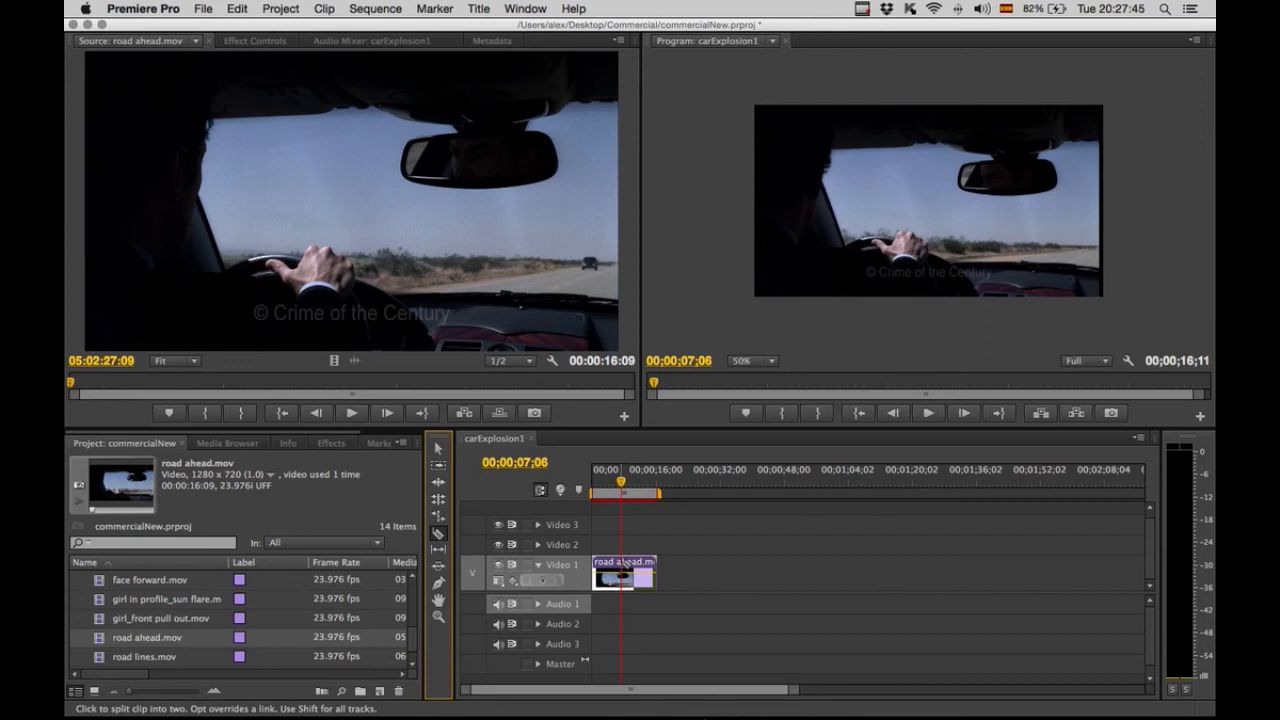
left_click(621, 570)
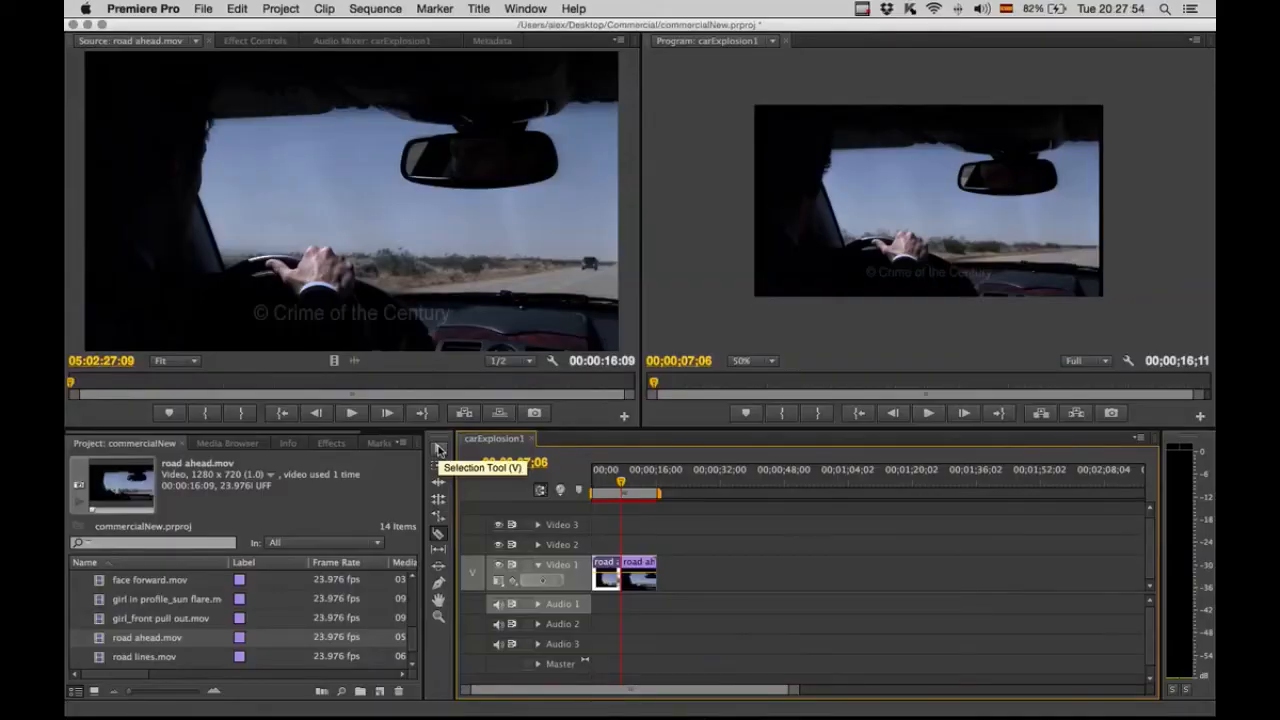
Move the second road ahead piece further along Video 1, leaving a gap after the first piece.
left_click(437, 450)
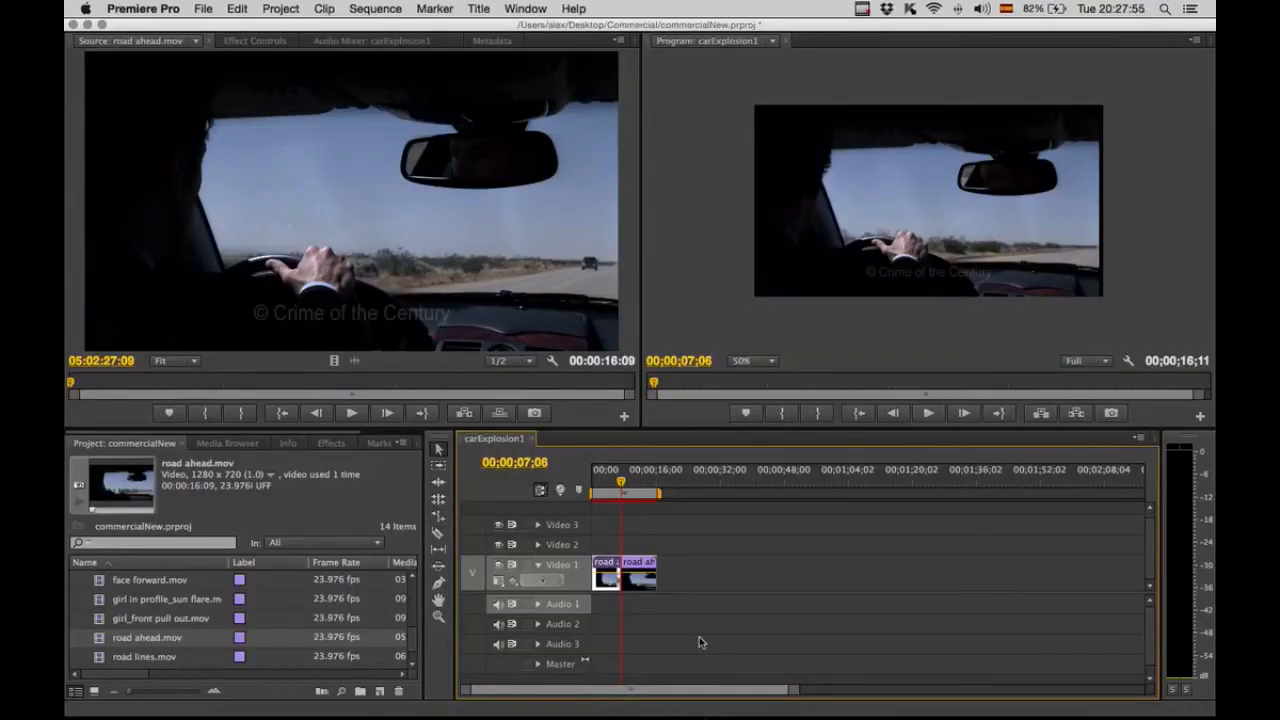
left_click(639, 564)
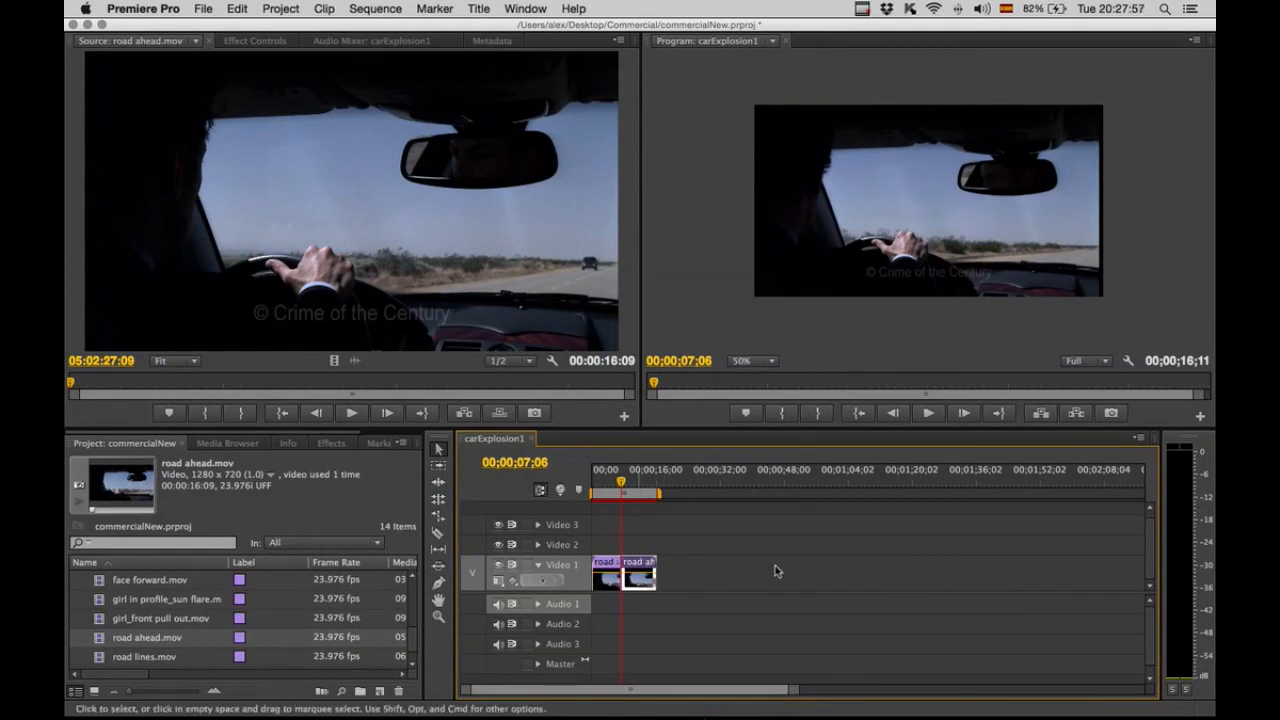
key("plus")
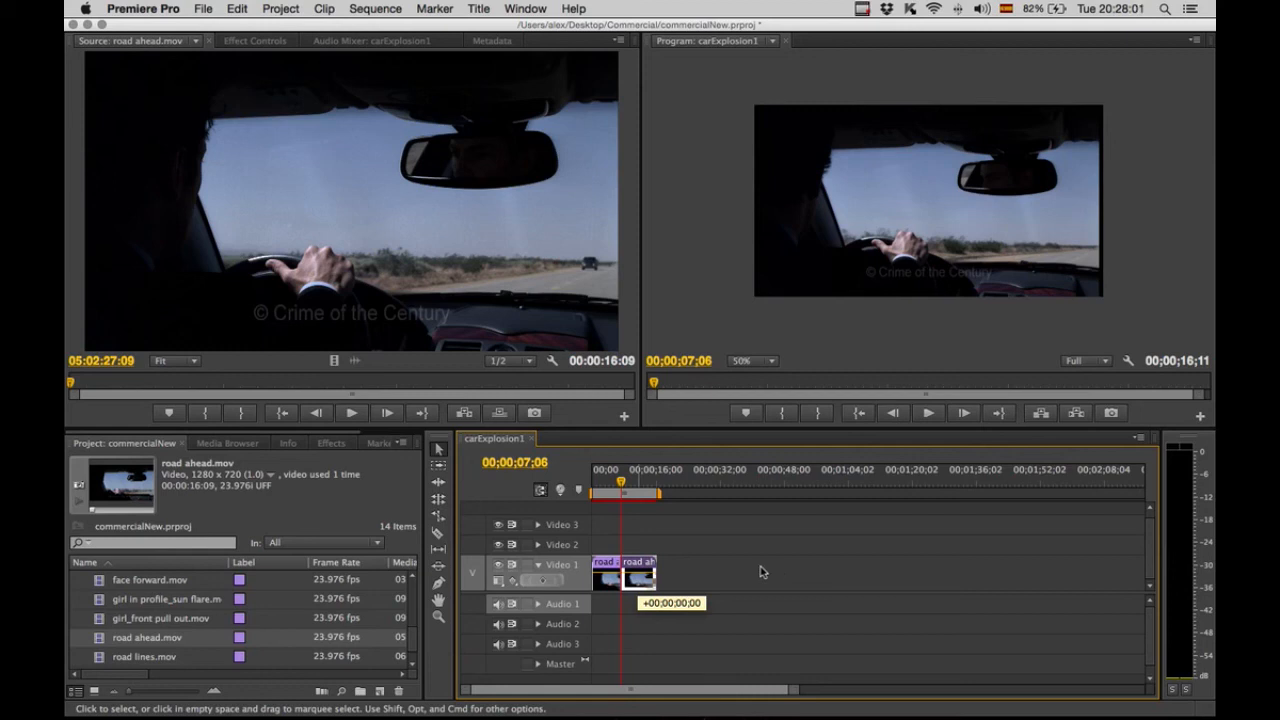
left_click_drag(639, 574, 740, 574)
left_click(740, 574)
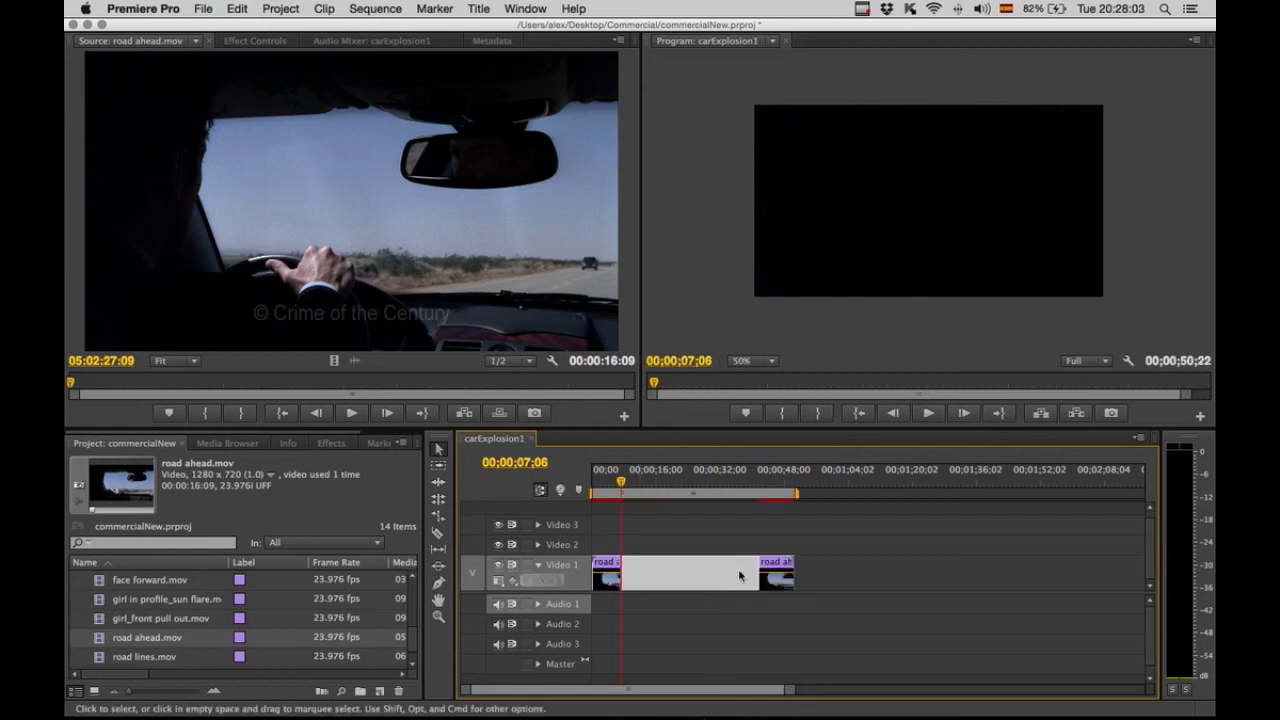
left_click(722, 548)
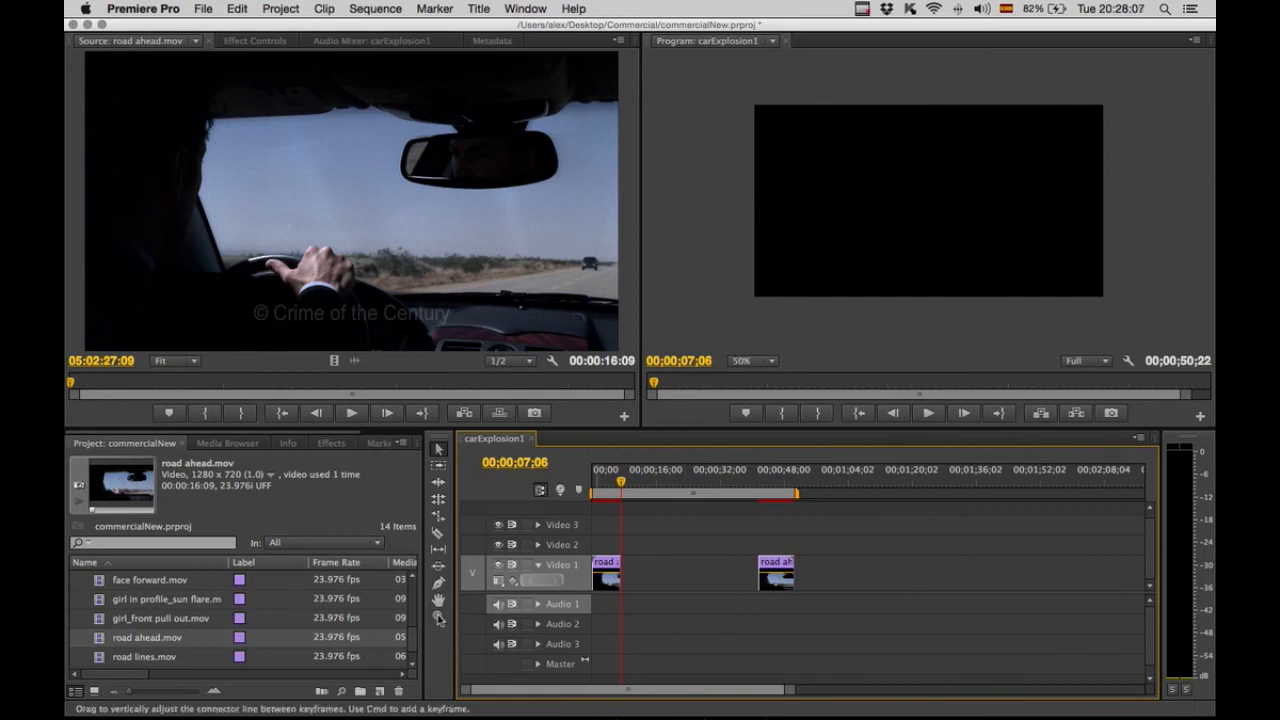
Place road lines.mov on Video 1 right after the first road ahead piece.
left_click(102, 582)
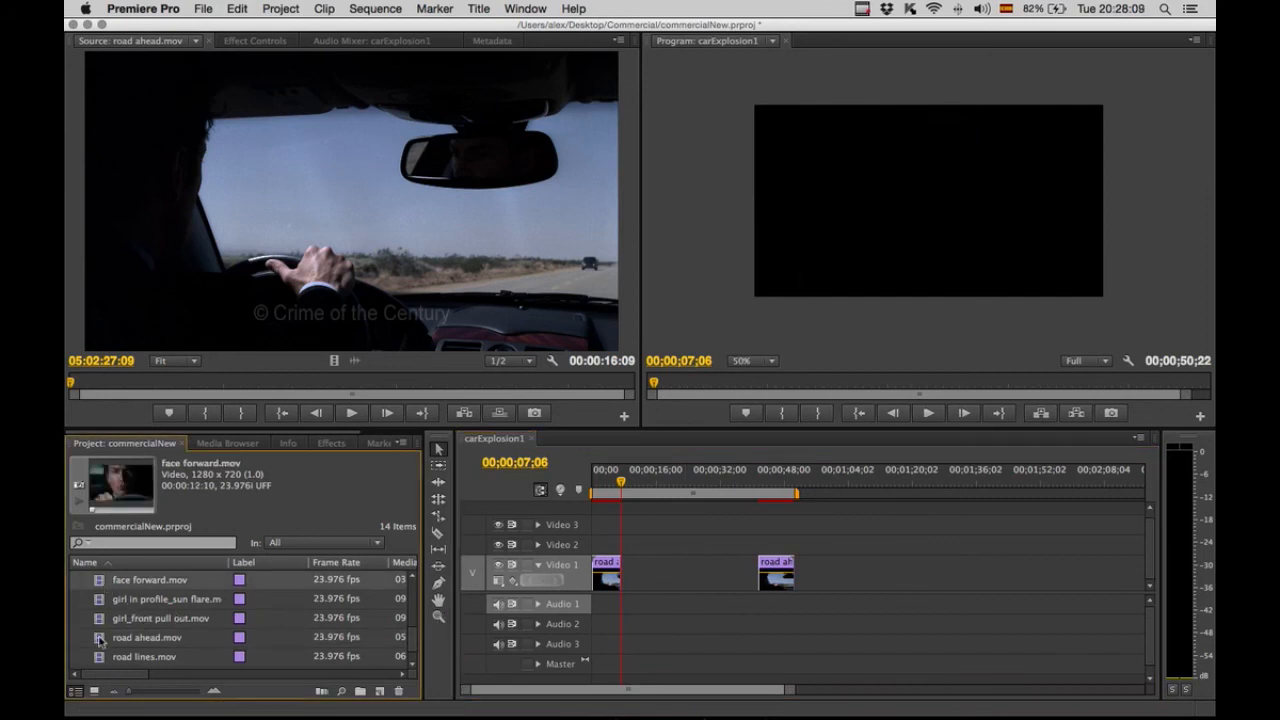
left_click(99, 657)
left_click_drag(99, 660, 643, 568)
Play through the edit and split the road lines clip at 00;00;10;06 with the Razor tool.
left_click_drag(621, 483, 614, 483)
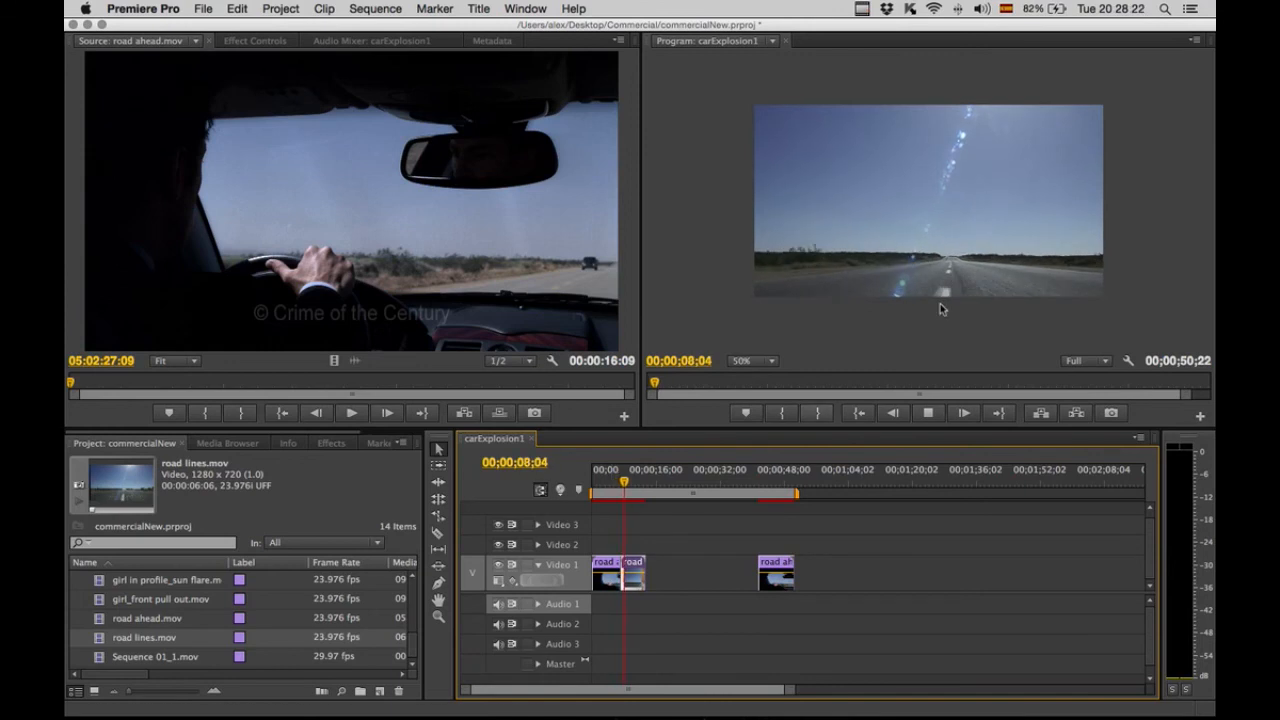
key("space")
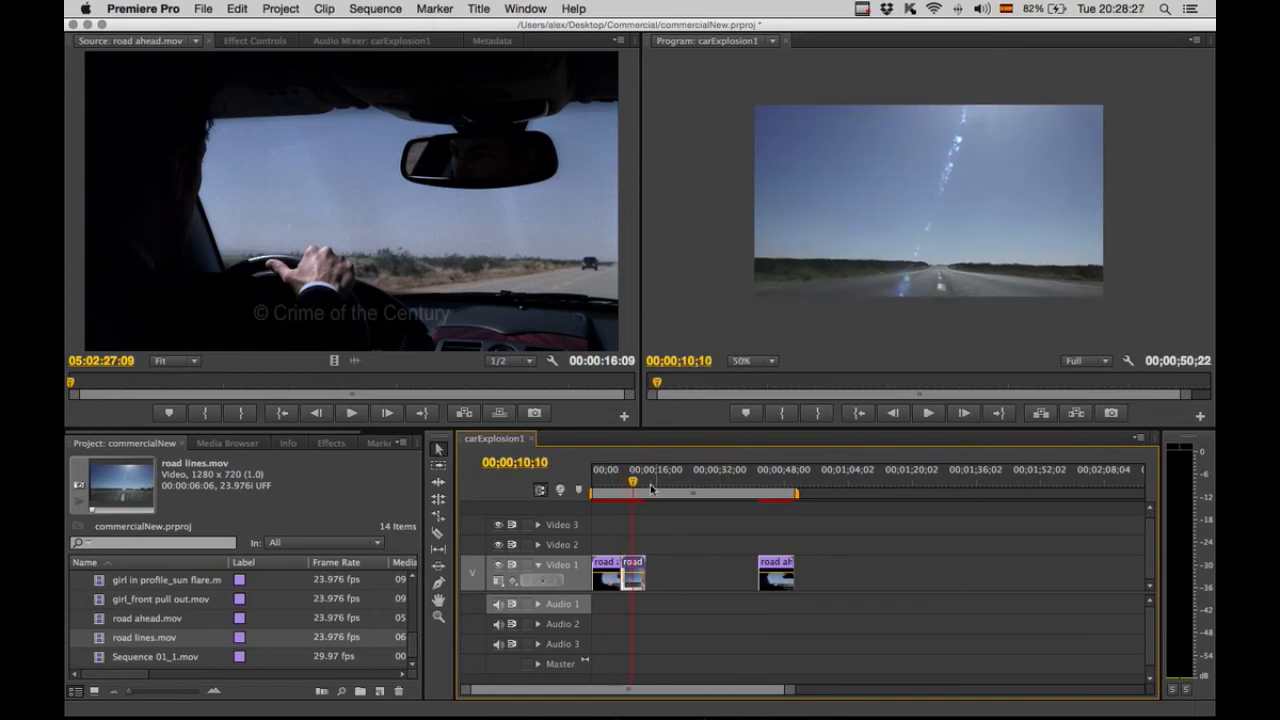
left_click_drag(634, 487, 633, 487)
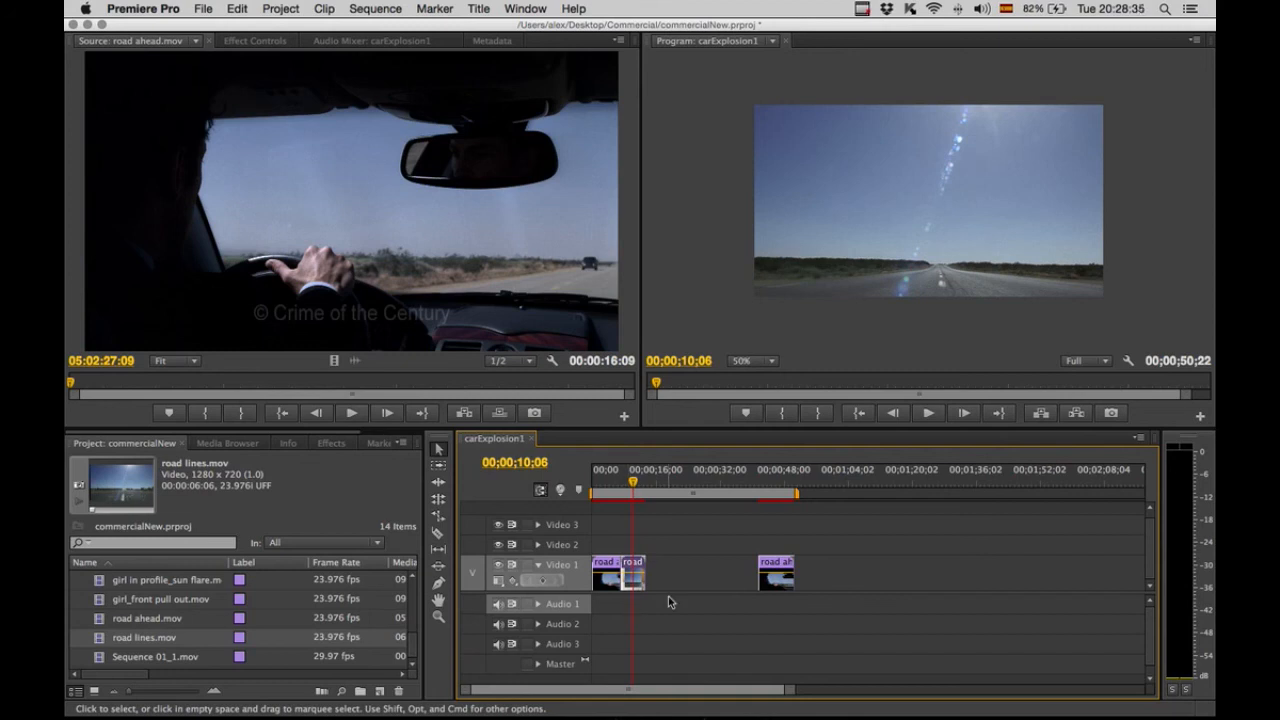
key("c")
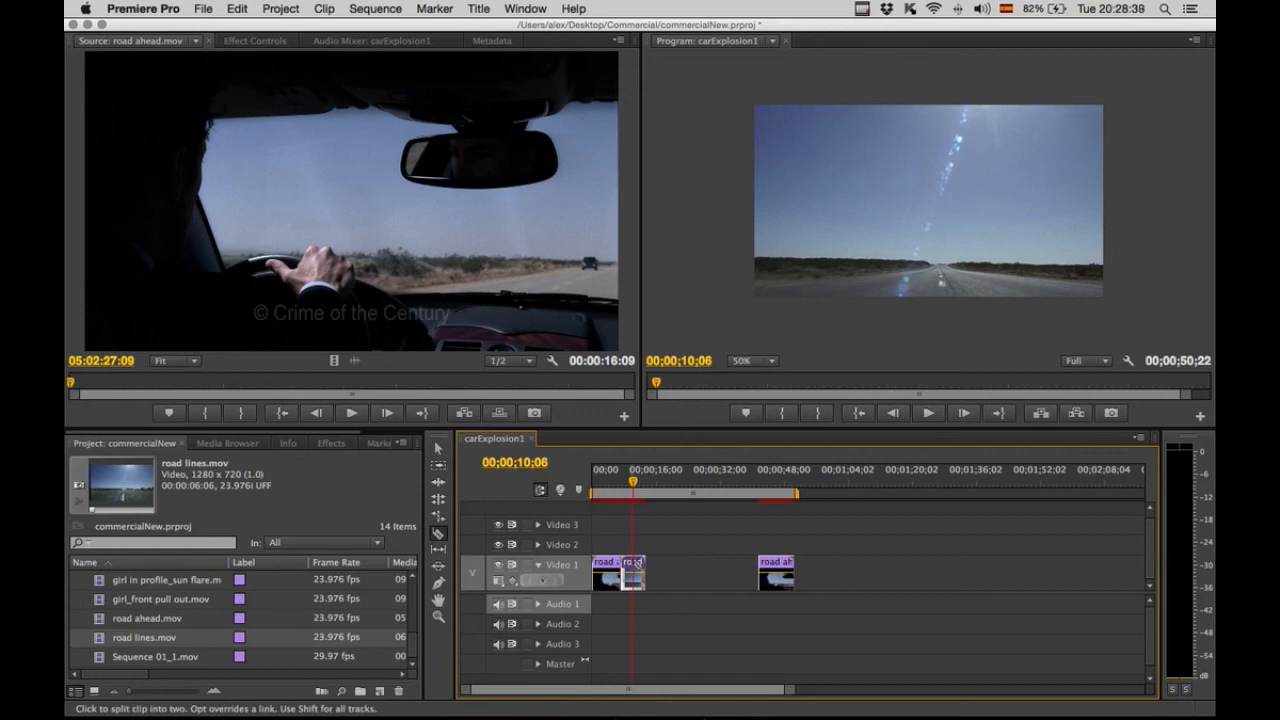
left_click(633, 566)
key("v")
Move the trailing road lines piece further along the track and delete the later road ahead piece.
left_click_drag(643, 572, 862, 572)
left_click_drag(778, 573, 808, 575)
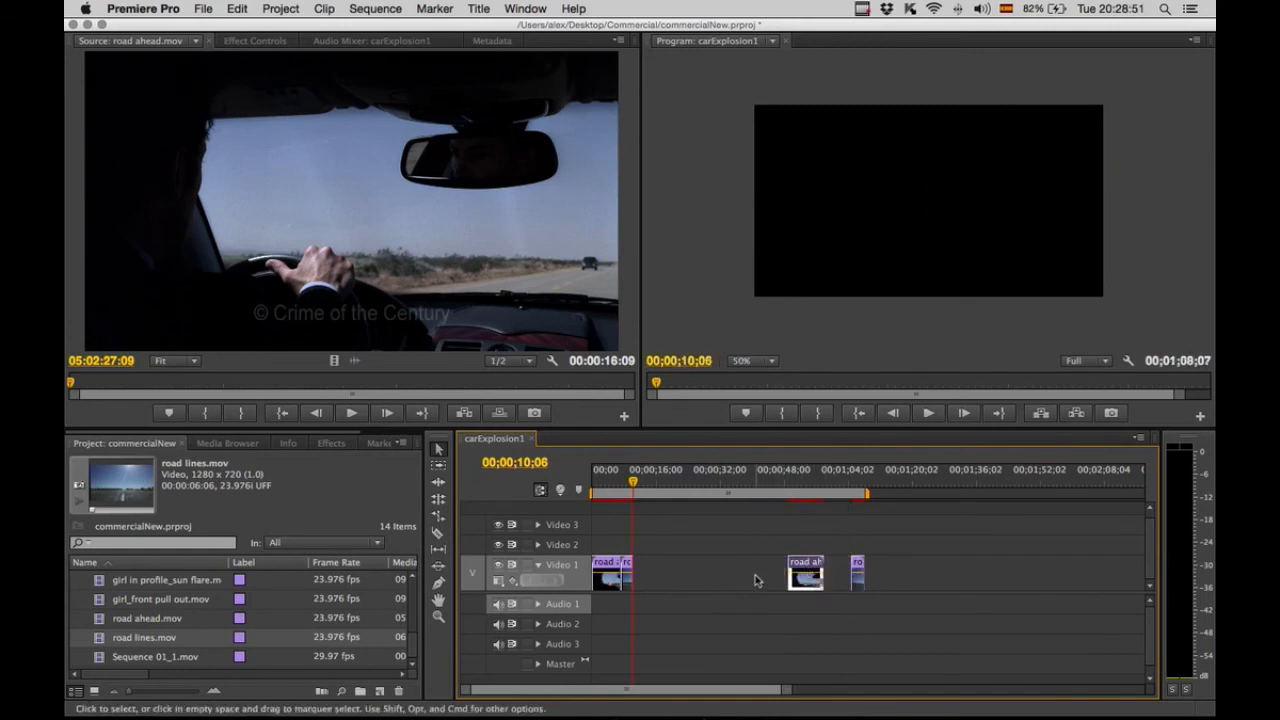
left_click(757, 580)
left_click(803, 566)
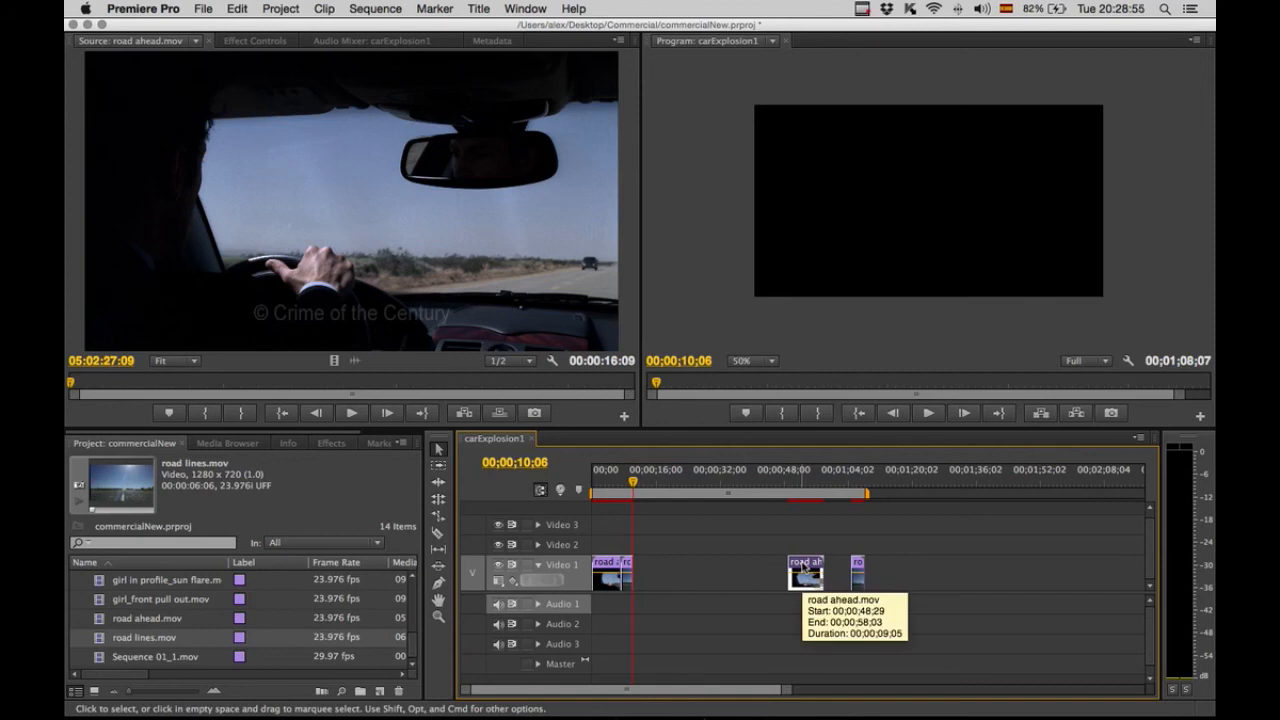
key("Delete")
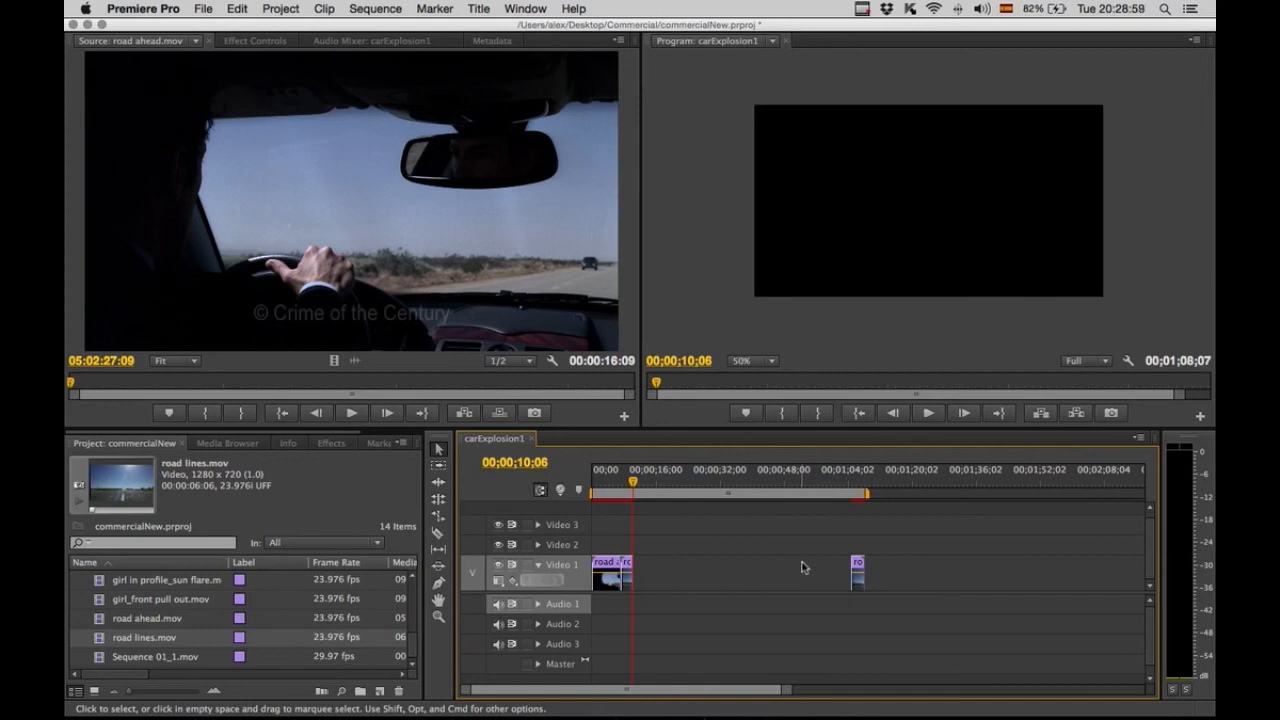
Undo the last deletion and place driver turns.mov in the gap on Video 1 after the road lines piece.
key("super+z")
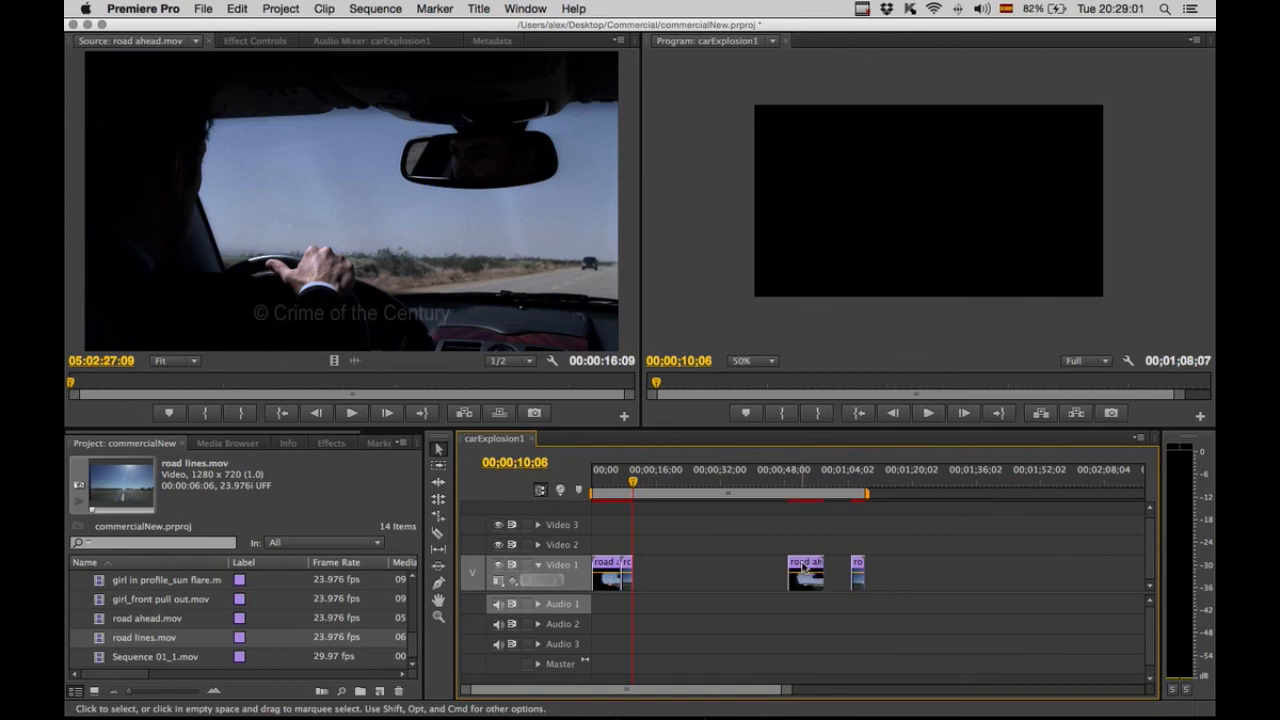
left_click(740, 572)
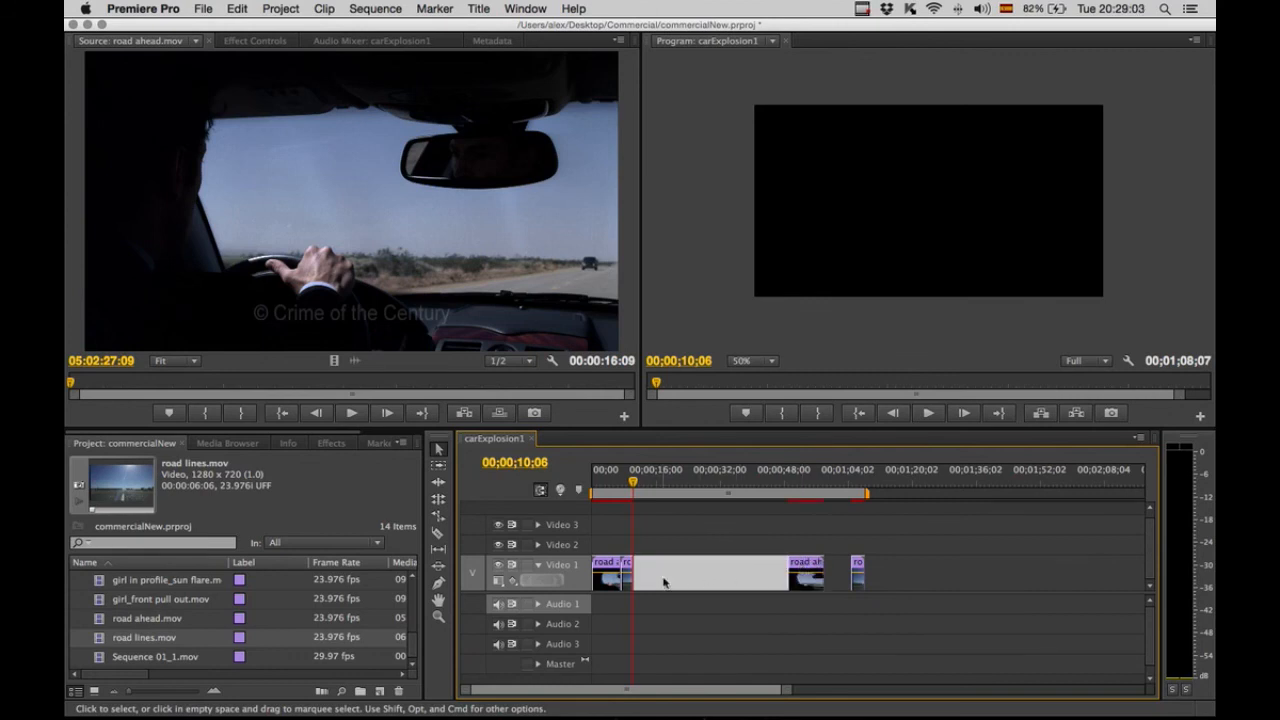
scroll(417, 628, "up", 2)
left_click_drag(417, 628, 415, 582)
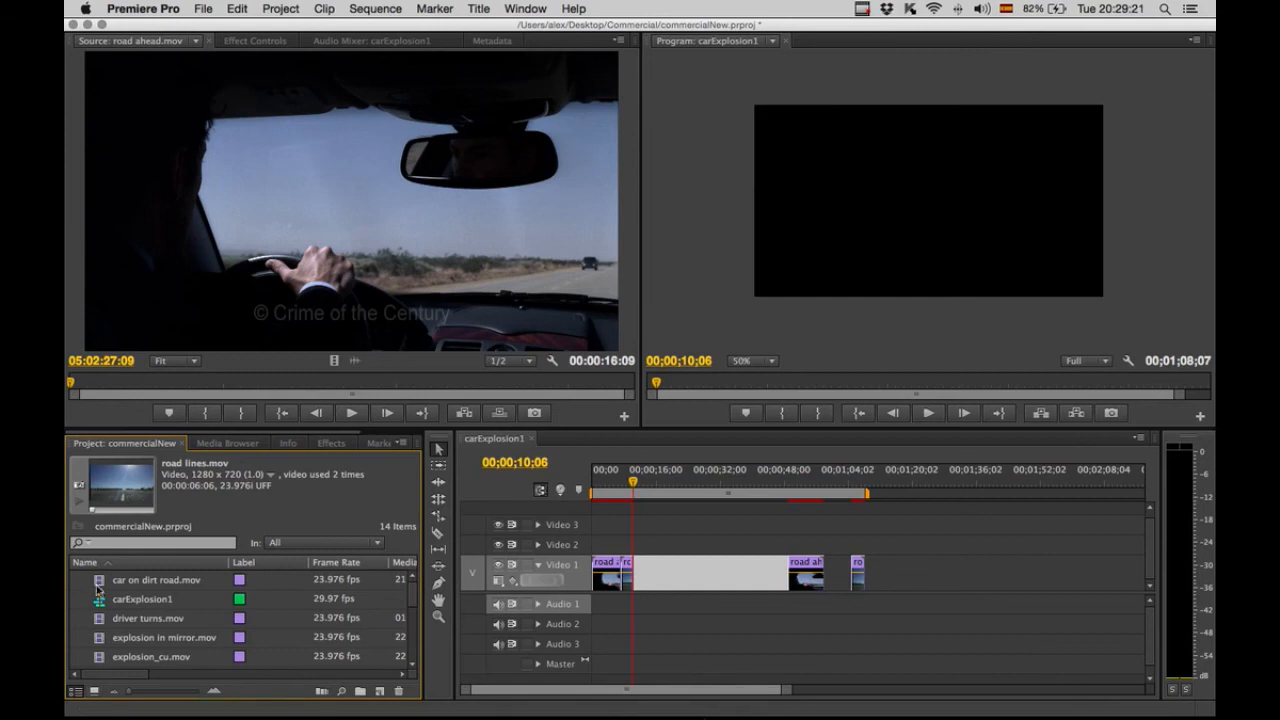
left_click(122, 618)
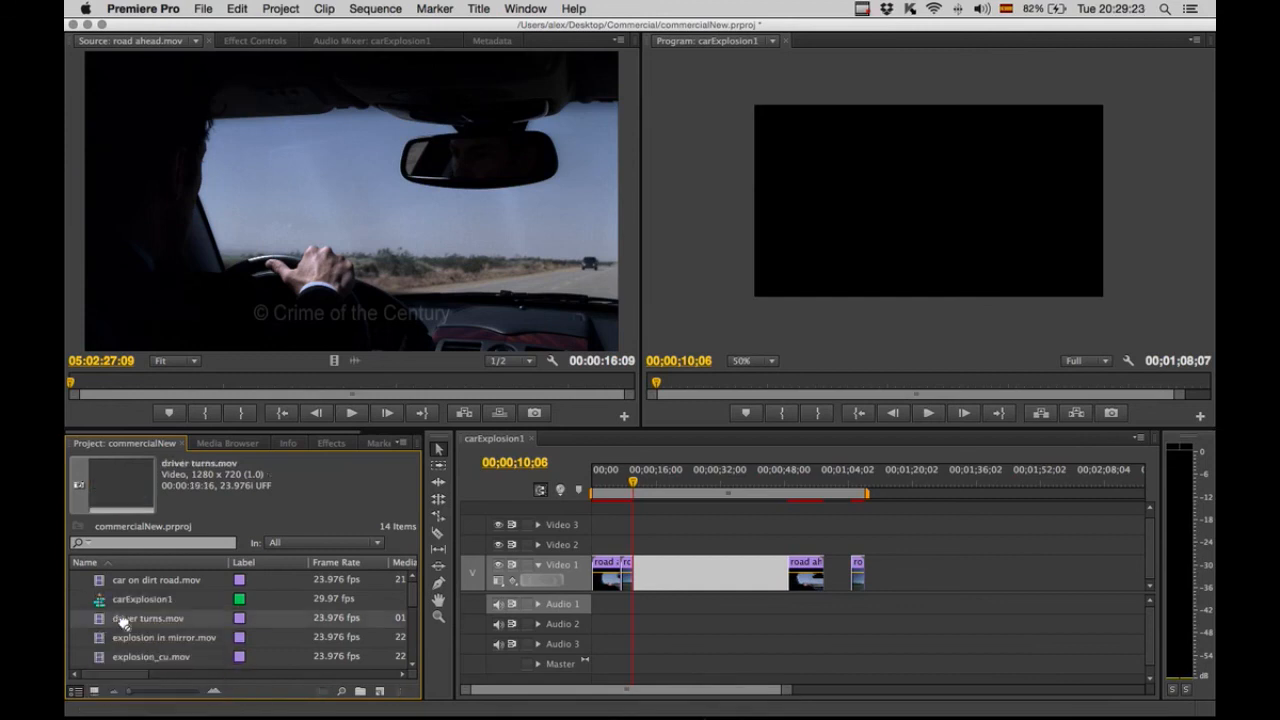
left_click_drag(614, 600, 670, 566)
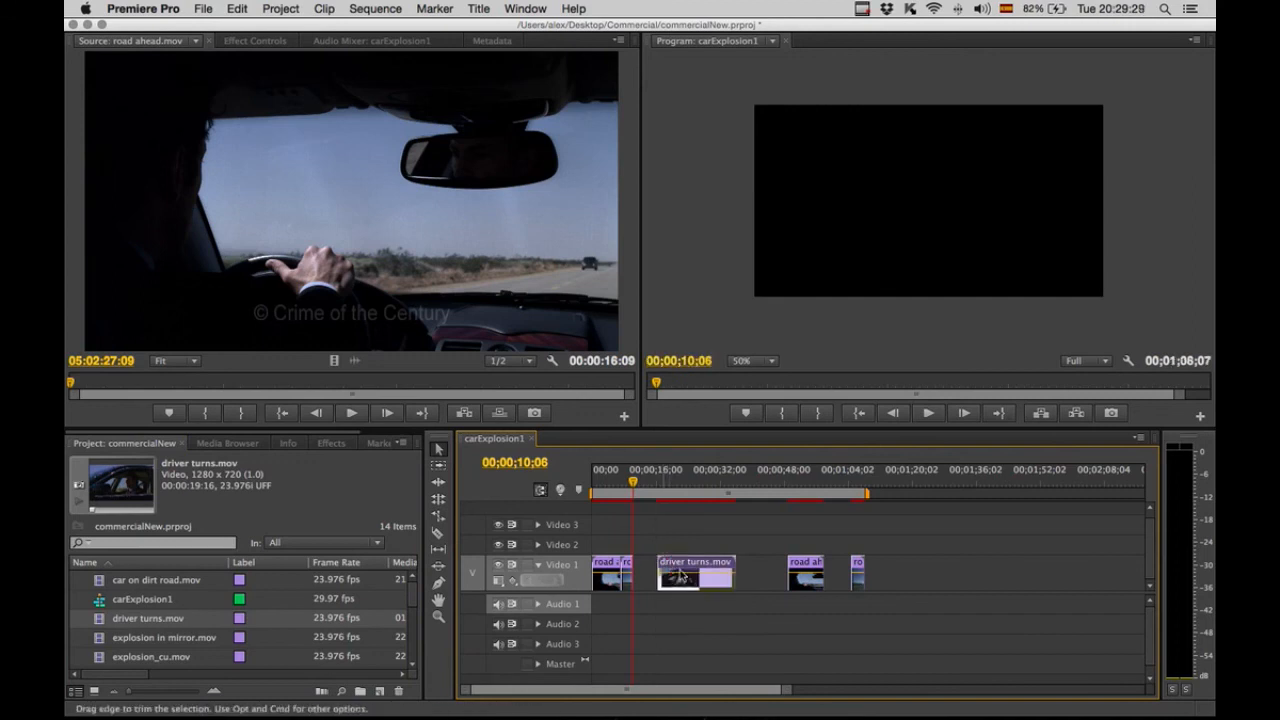
Trim the start of the driver turns clip, previewing the sequence to choose its new in point.
left_click_drag(633, 484, 702, 487)
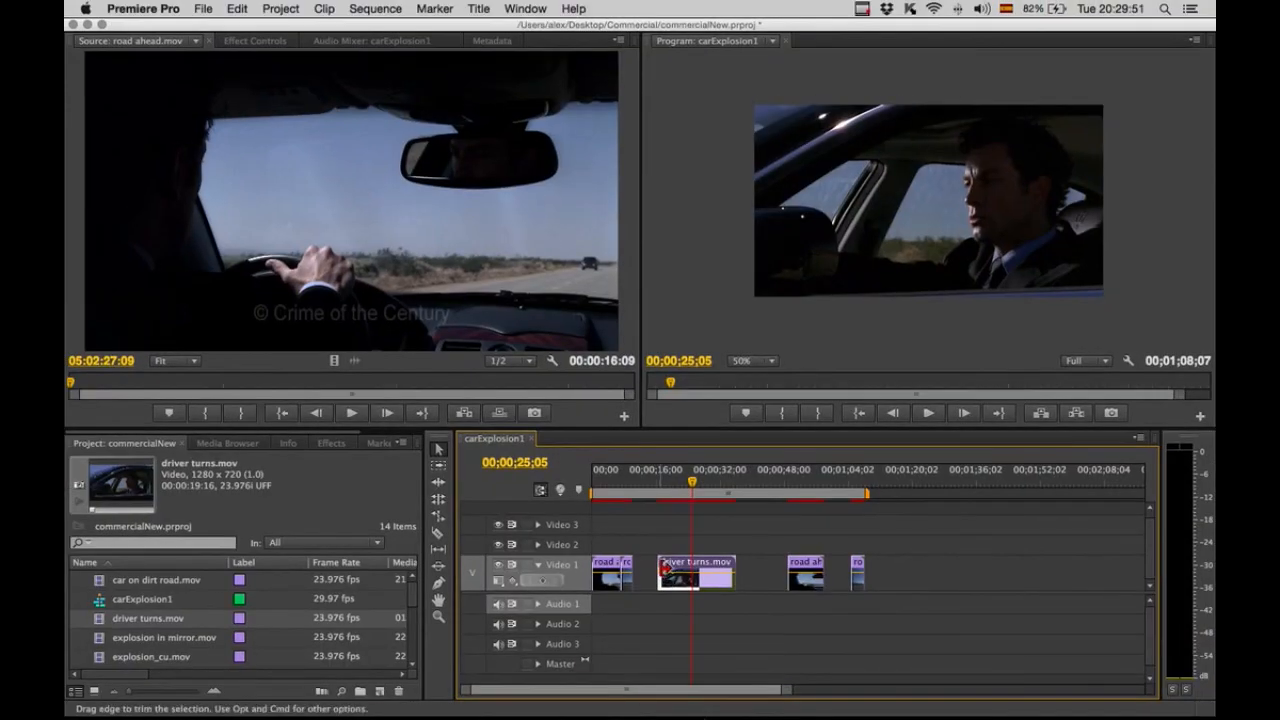
left_click_drag(665, 568, 696, 578)
left_click(698, 485)
key("space")
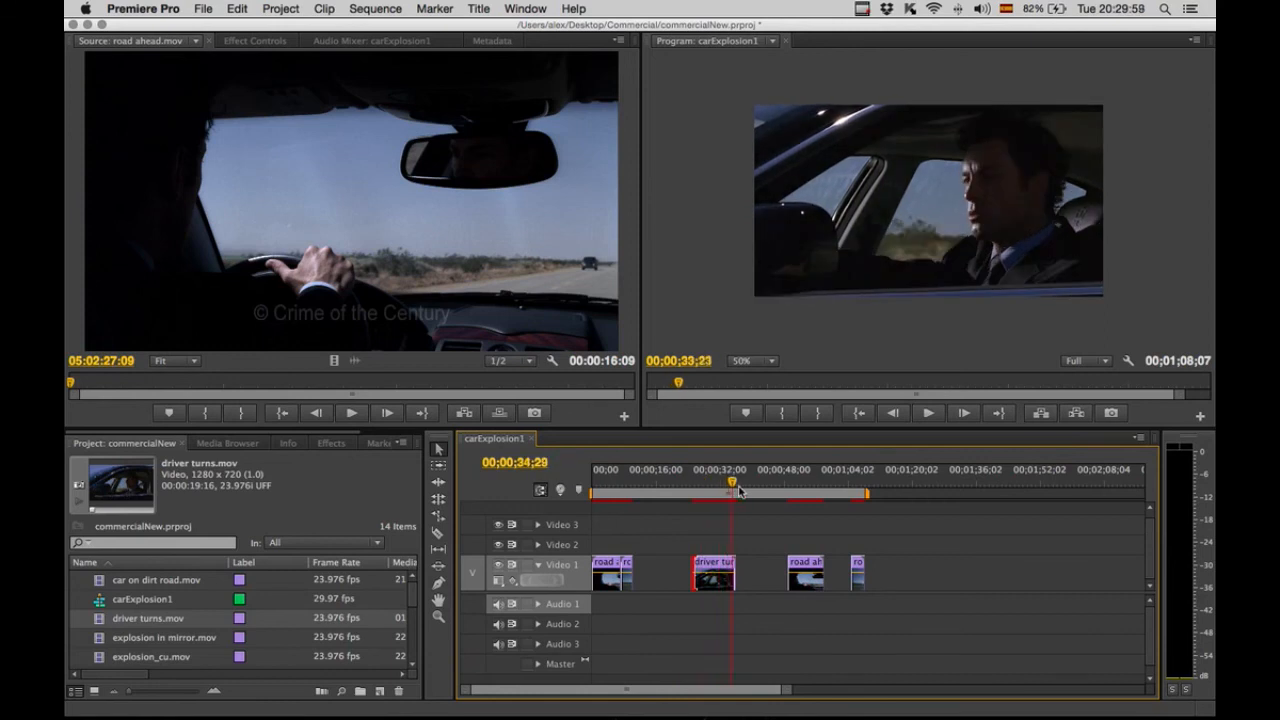
left_click(692, 487)
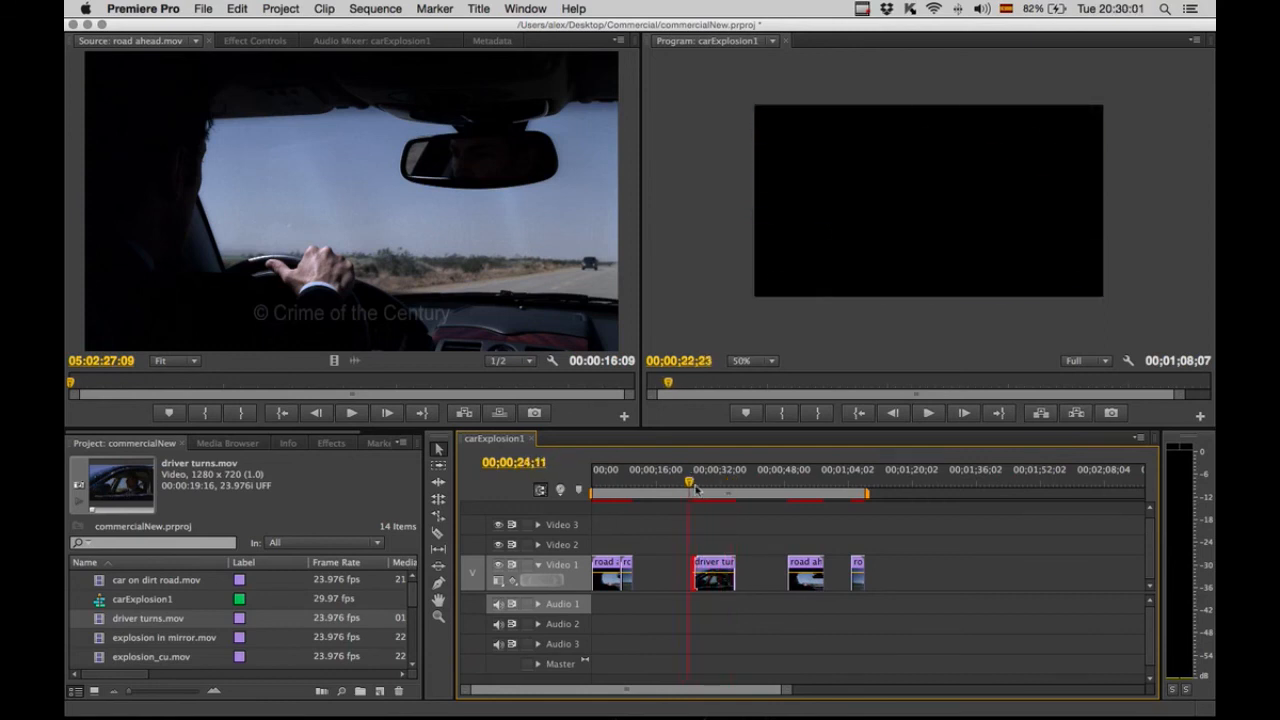
left_click_drag(696, 570, 677, 572)
mouse_move(693, 482)
left_mouse_down()
mouse_move(676, 482)
mouse_move(728, 488)
mouse_move(713, 484)
left_mouse_up()
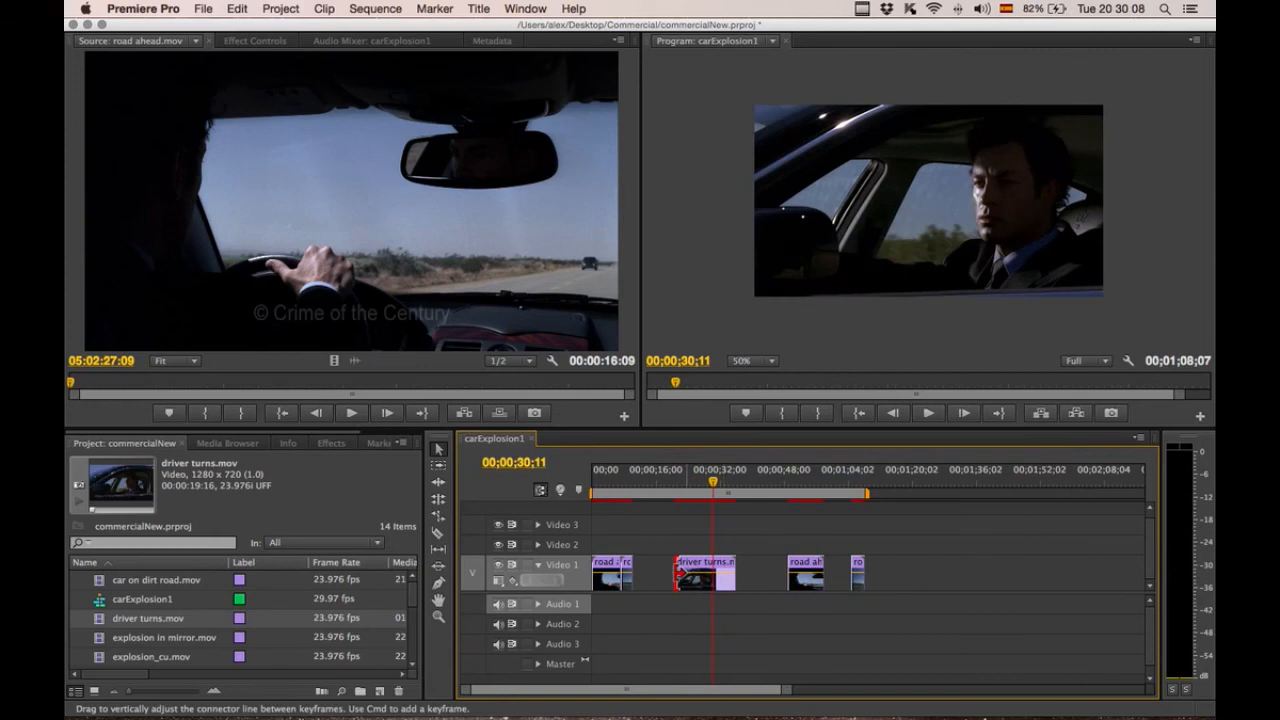
mouse_move(695, 578)
left_mouse_down()
mouse_move(722, 583)
mouse_move(725, 567)
mouse_move(710, 578)
left_mouse_up()
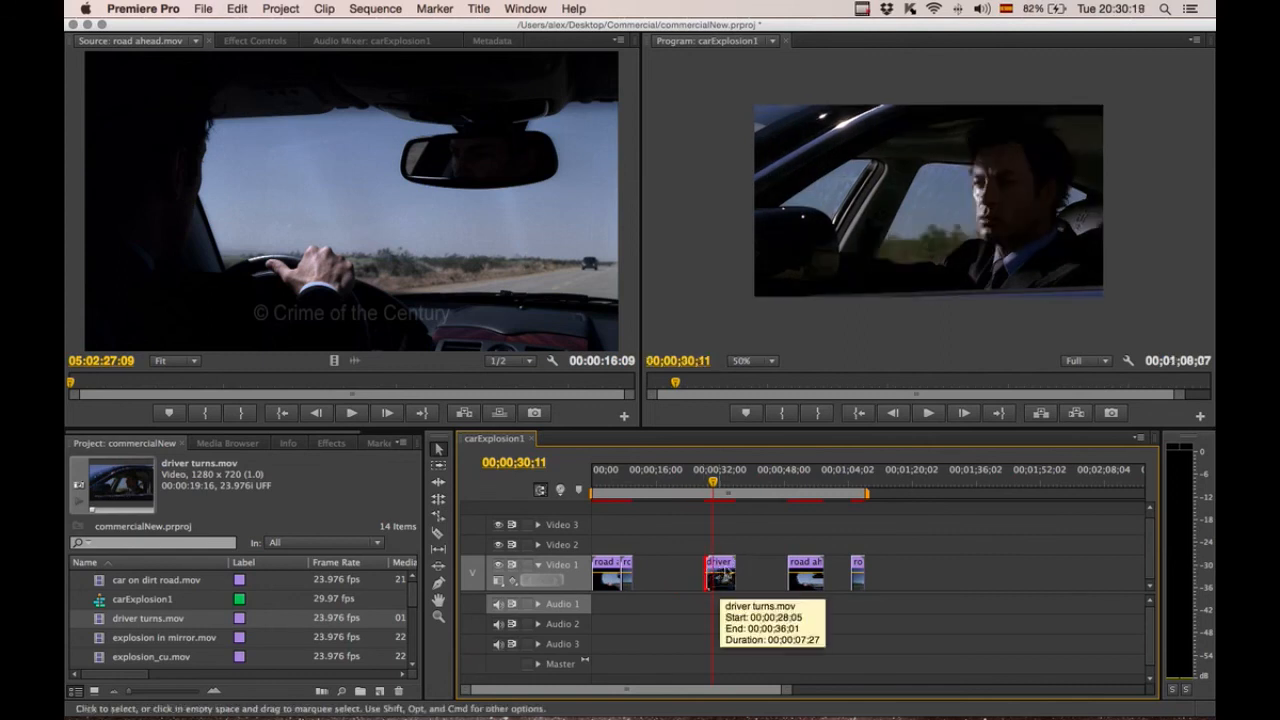
Move the trimmed driver turns clip to sit directly after the road lines piece and scrub through it.
left_click_drag(723, 568, 650, 570)
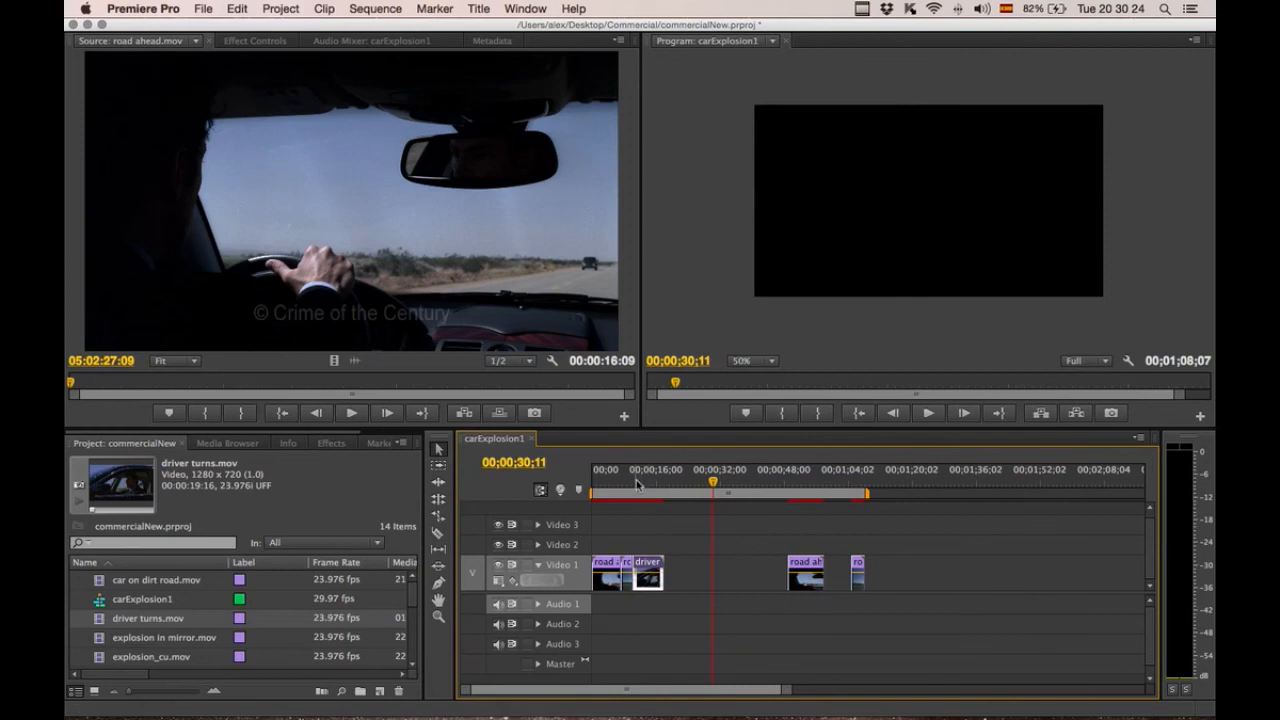
left_click(636, 483)
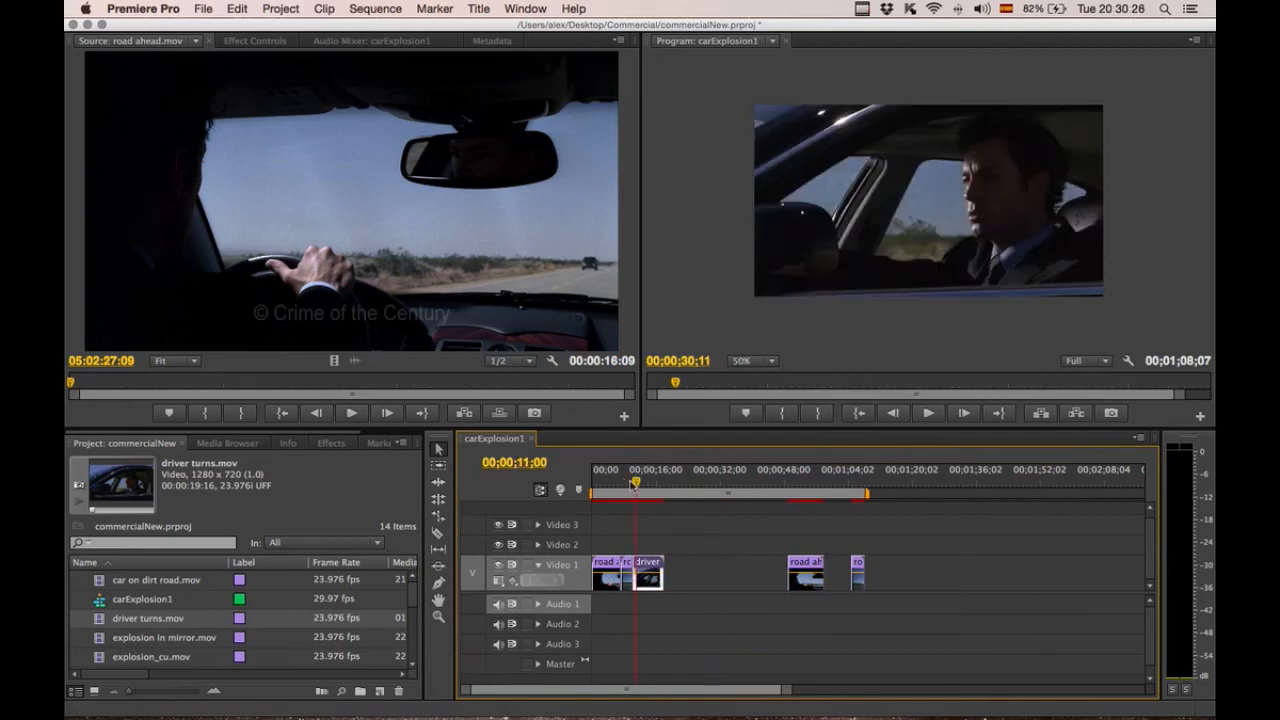
left_click_drag(635, 483, 663, 487)
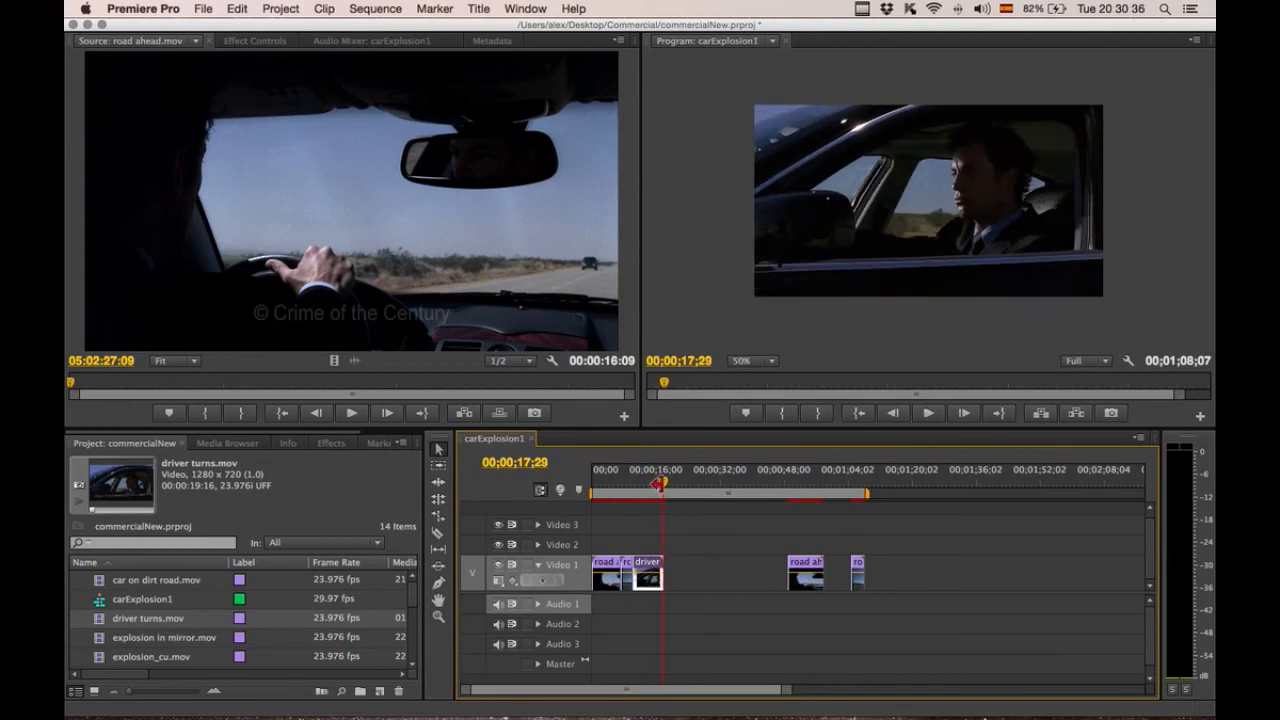
Delete the later road ahead piece and the trailing road lines piece from Video 1.
left_click(810, 572)
key("Delete")
left_click(858, 570)
key("Delete")
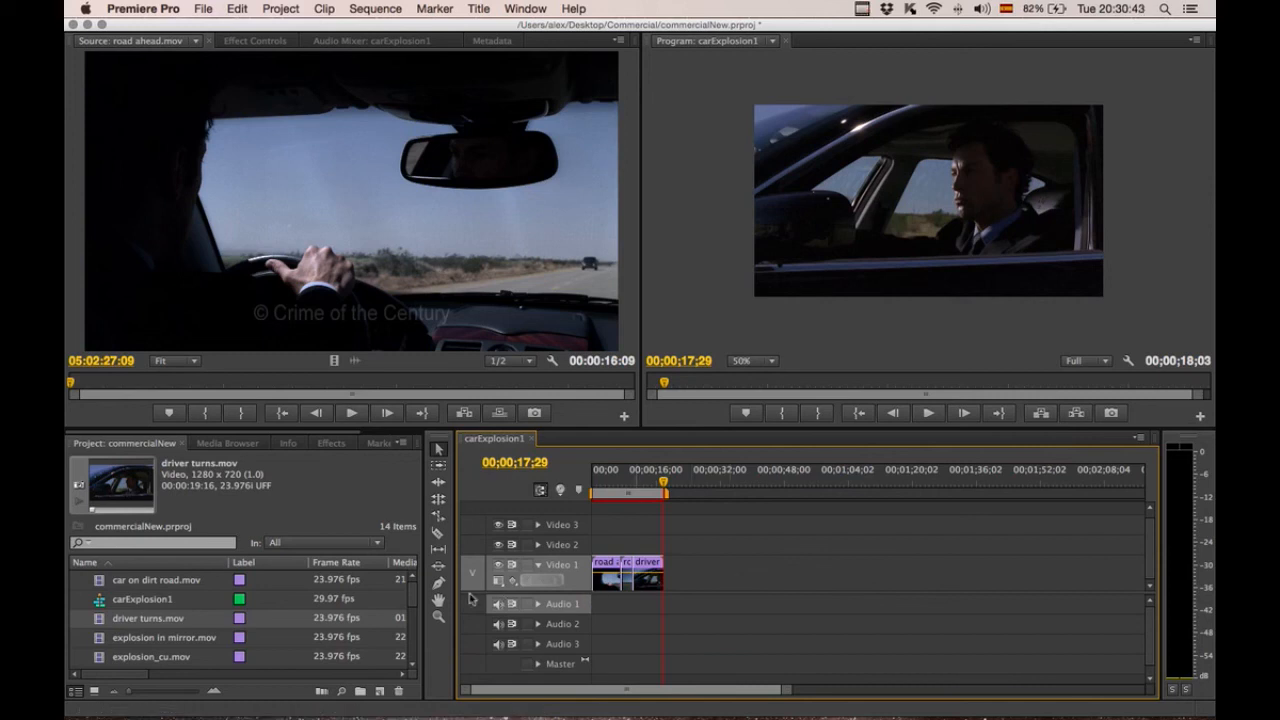
Place girl_front pull out.mov on Video 1 right after the driver turns clip.
left_click_drag(413, 595, 410, 665)
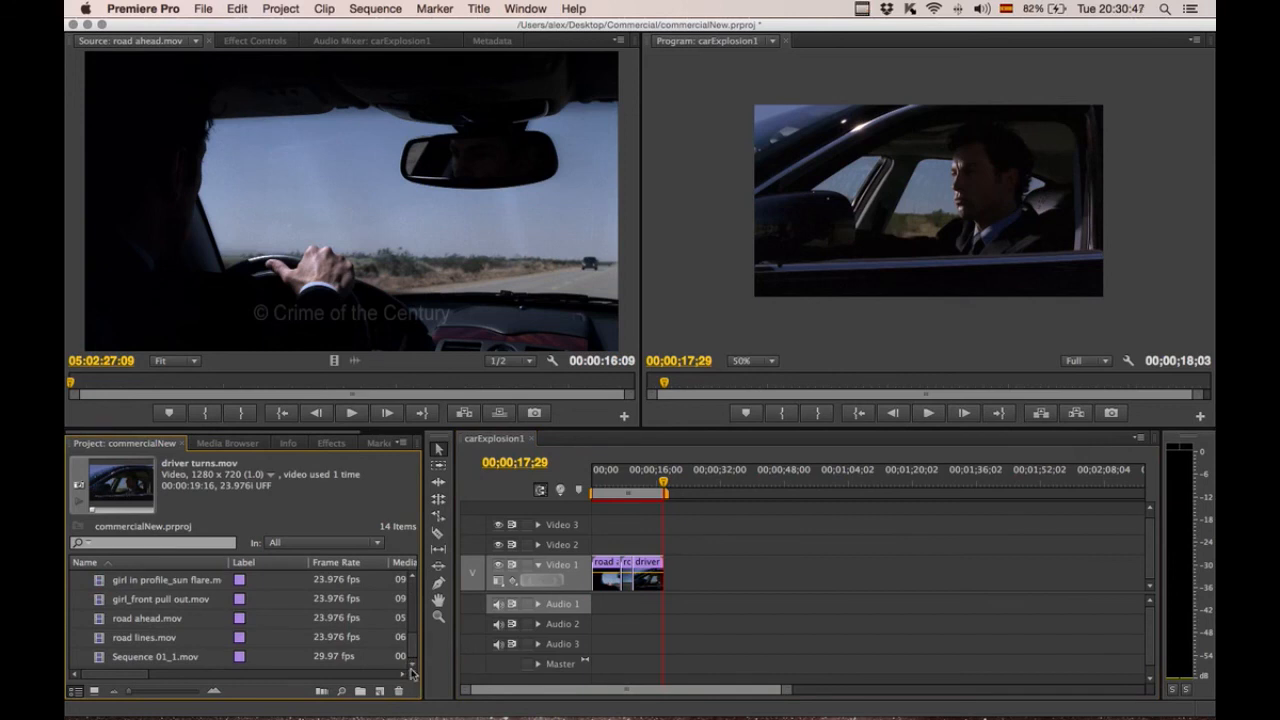
left_click(402, 674)
left_click(402, 676)
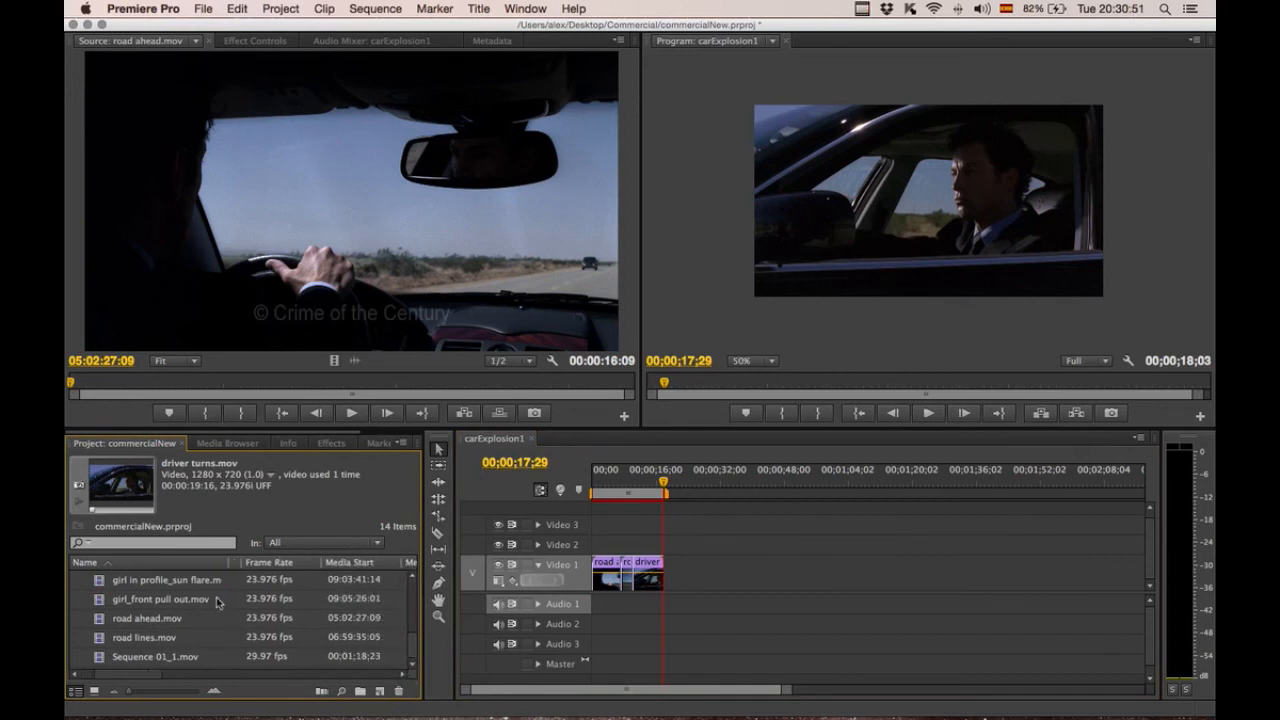
left_click(186, 603)
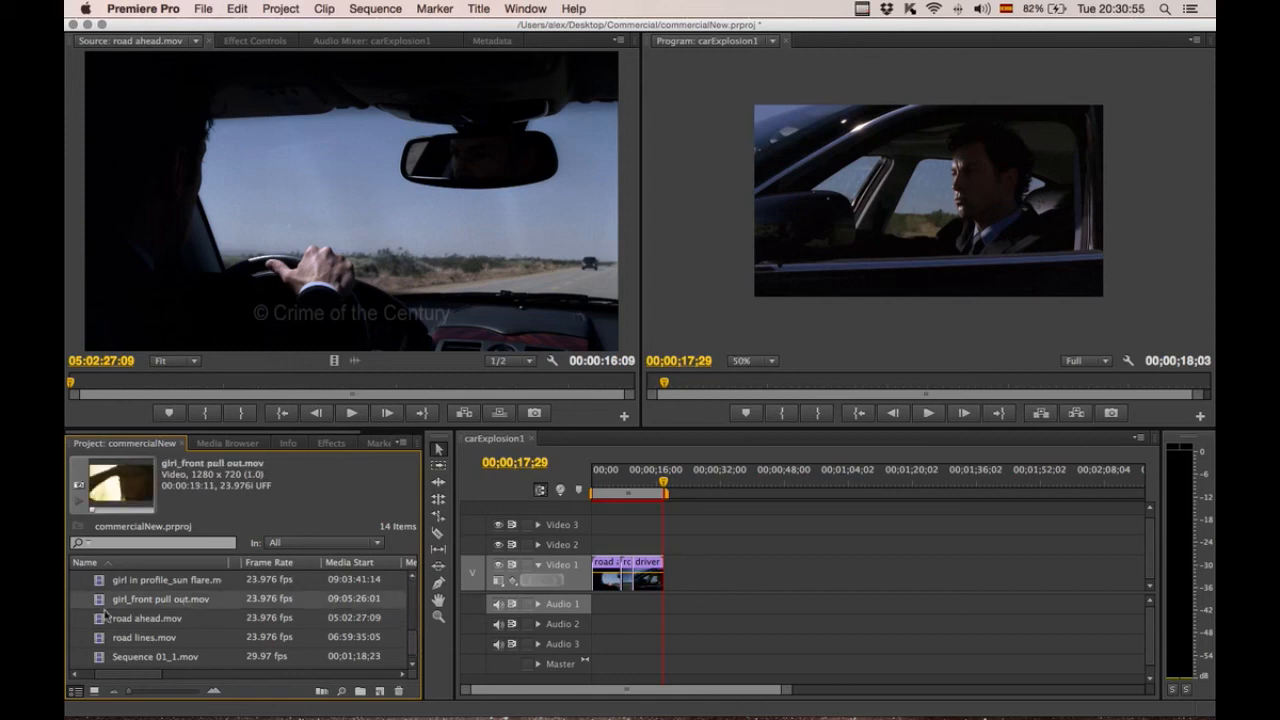
left_click_drag(148, 604, 686, 566)
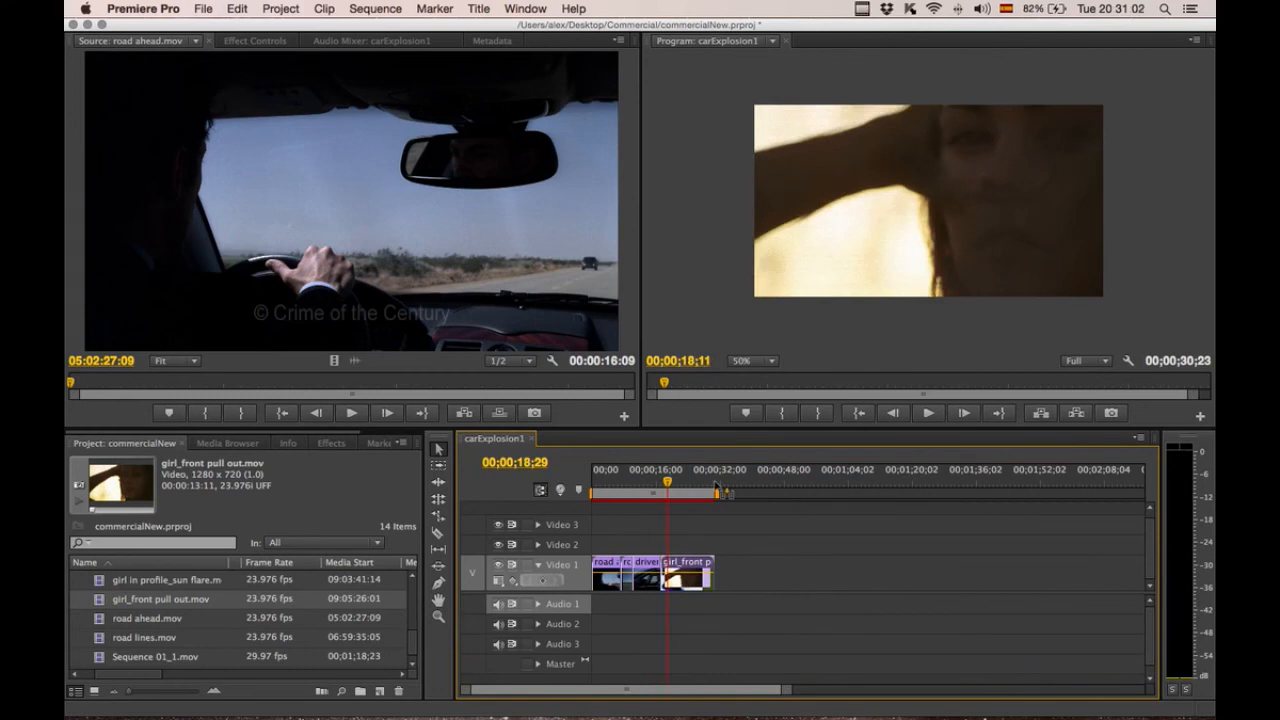
Place girl in profile_sun flare.mov directly after girl_front pull out on Video 1 and play it back.
left_click(716, 486)
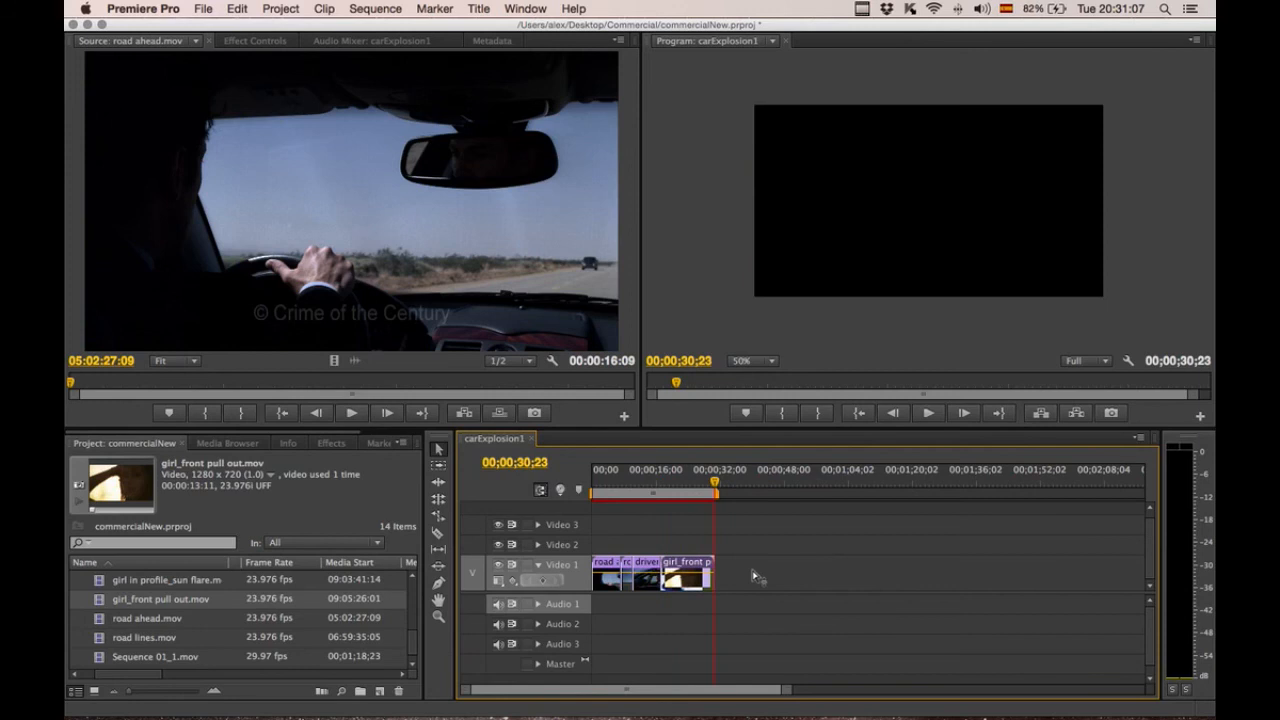
left_click_drag(166, 579, 757, 577)
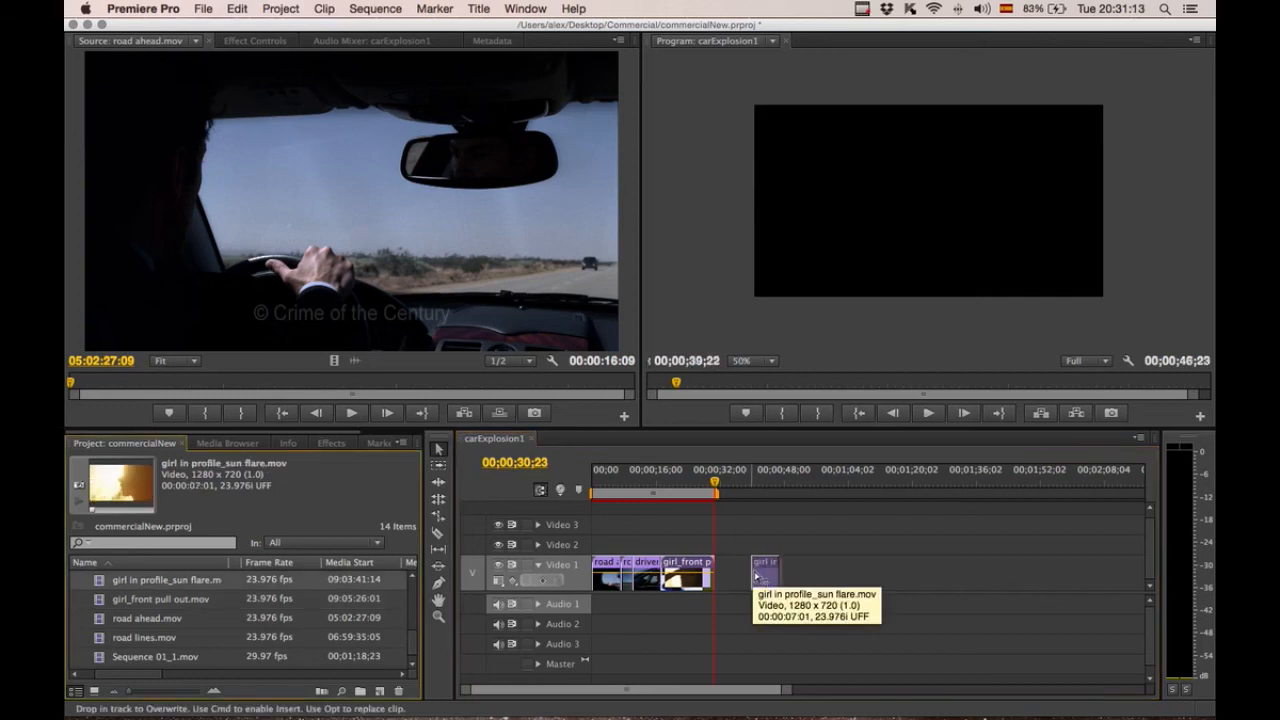
left_click_drag(756, 577, 755, 578)
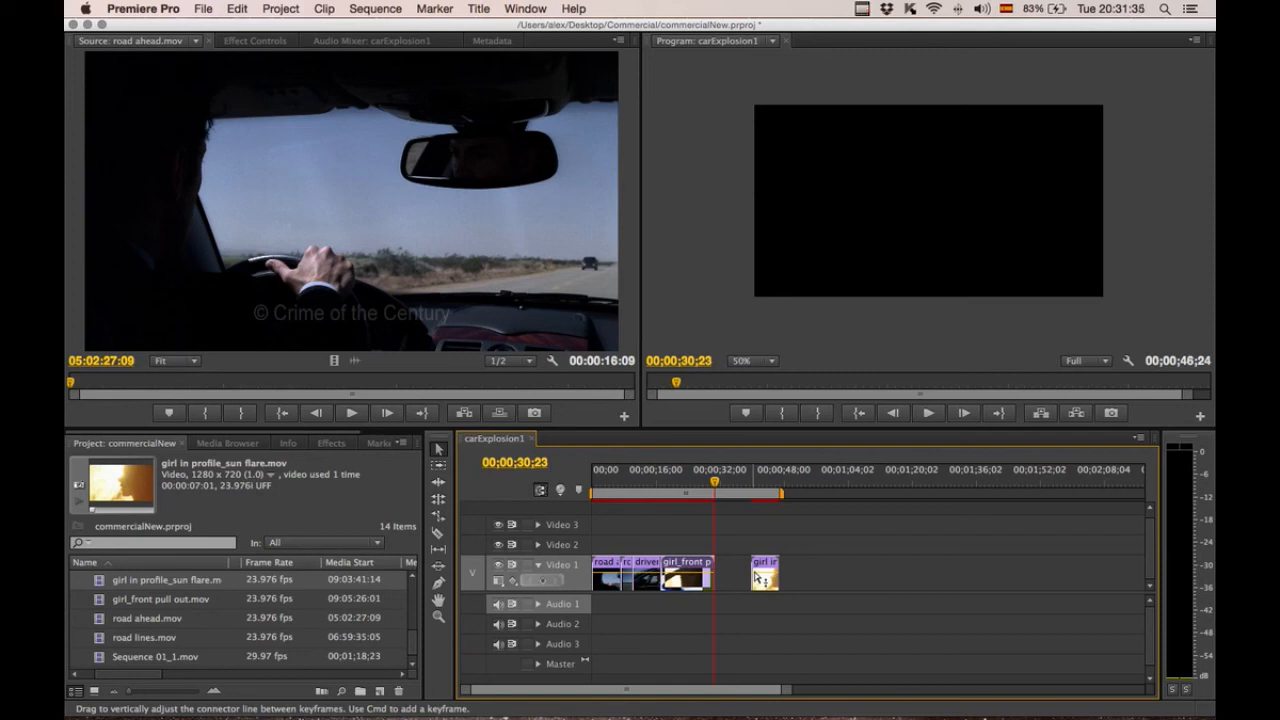
left_click_drag(775, 574, 745, 567)
left_click_drag(741, 570, 726, 533)
mouse_move(716, 483)
left_mouse_down()
mouse_move(684, 484)
mouse_move(698, 485)
left_mouse_up()
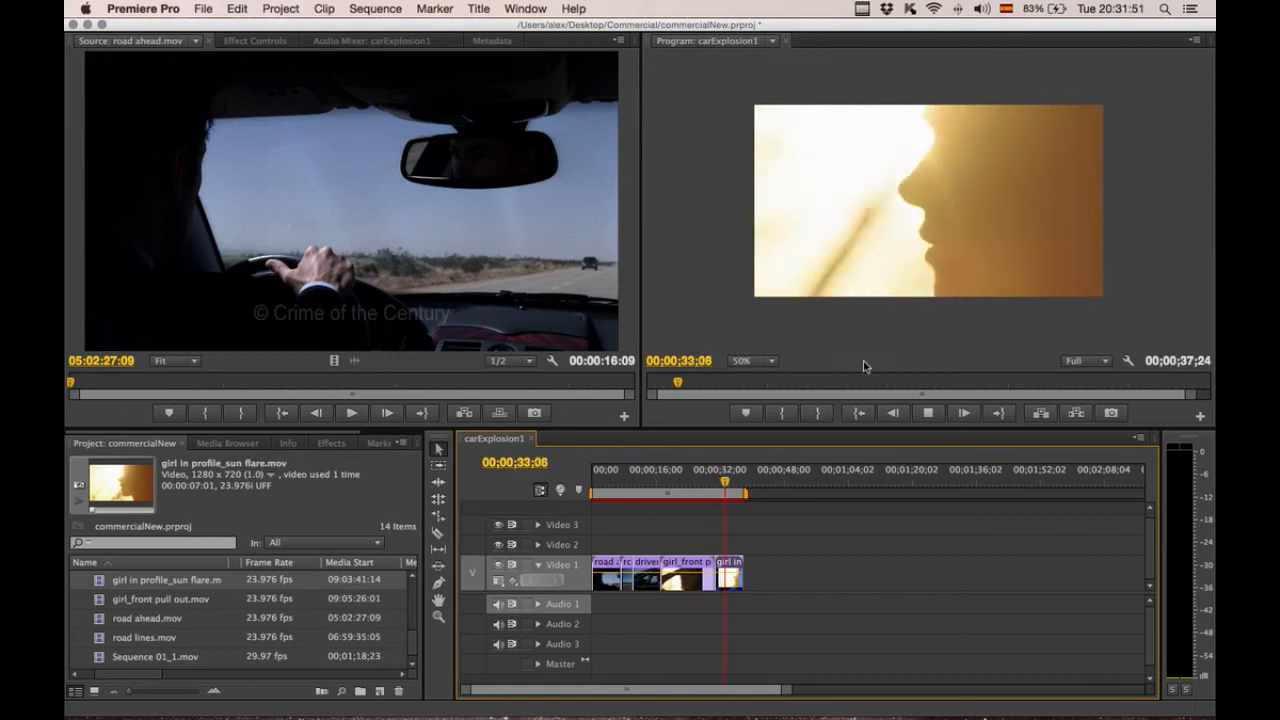
key("space")
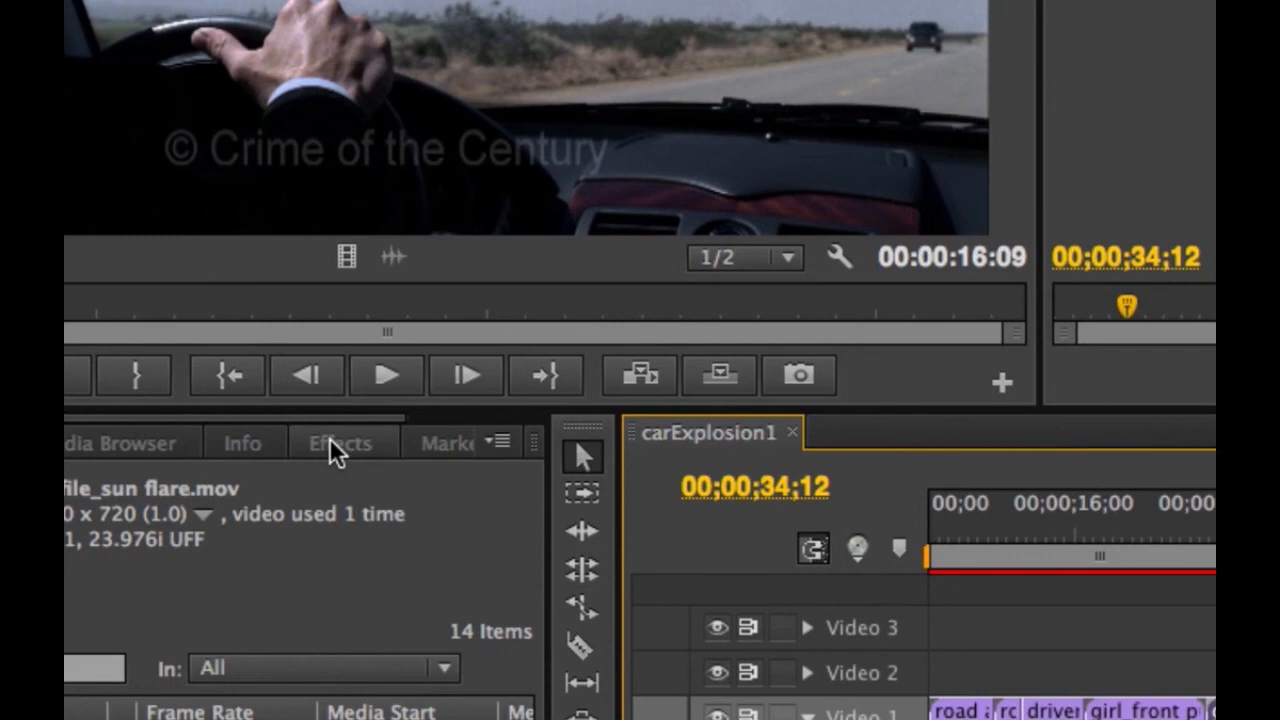
Apply a Cross Dissolve transition at the edit between girl_front pull out and girl in profile_sun flare.
left_click(329, 440)
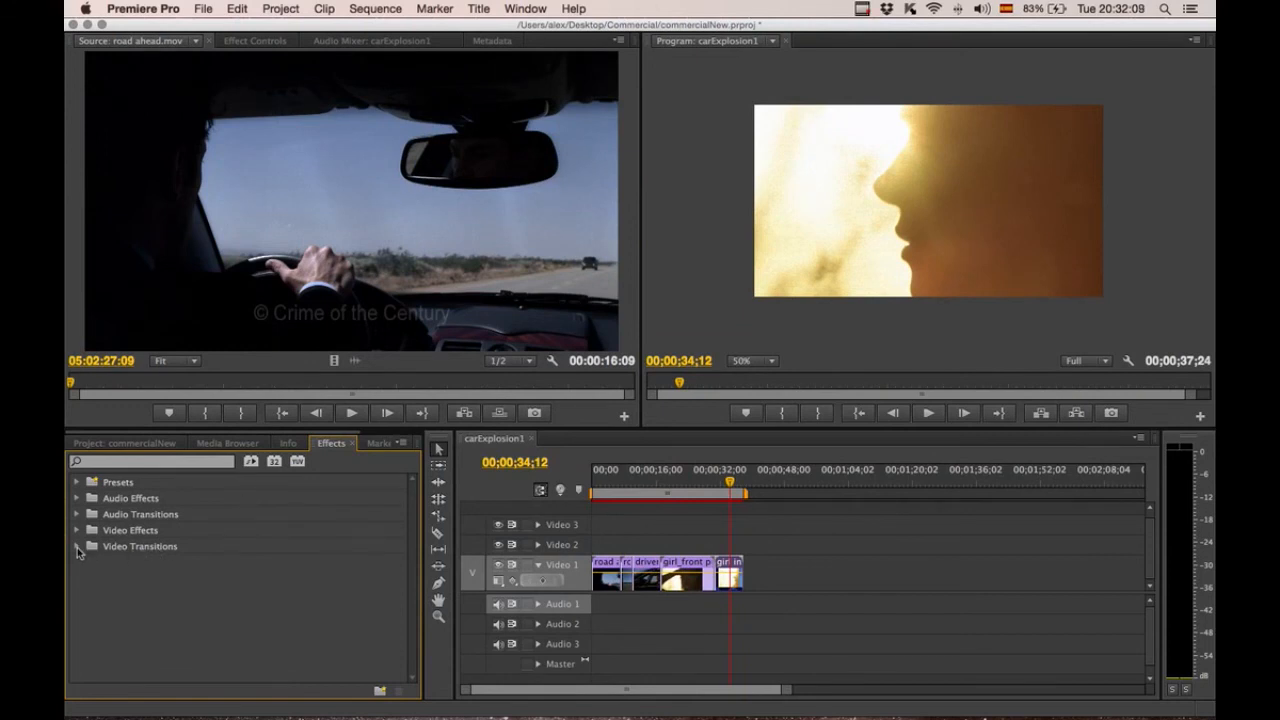
left_click(77, 546)
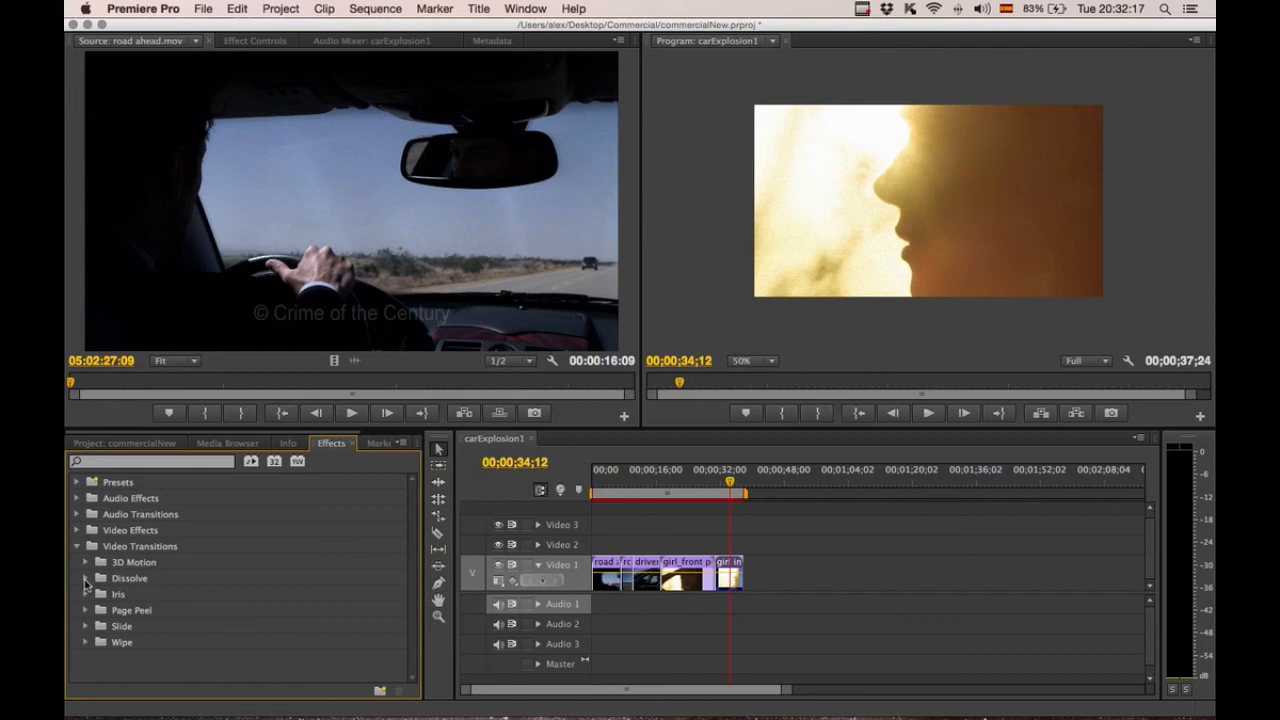
left_click(86, 579)
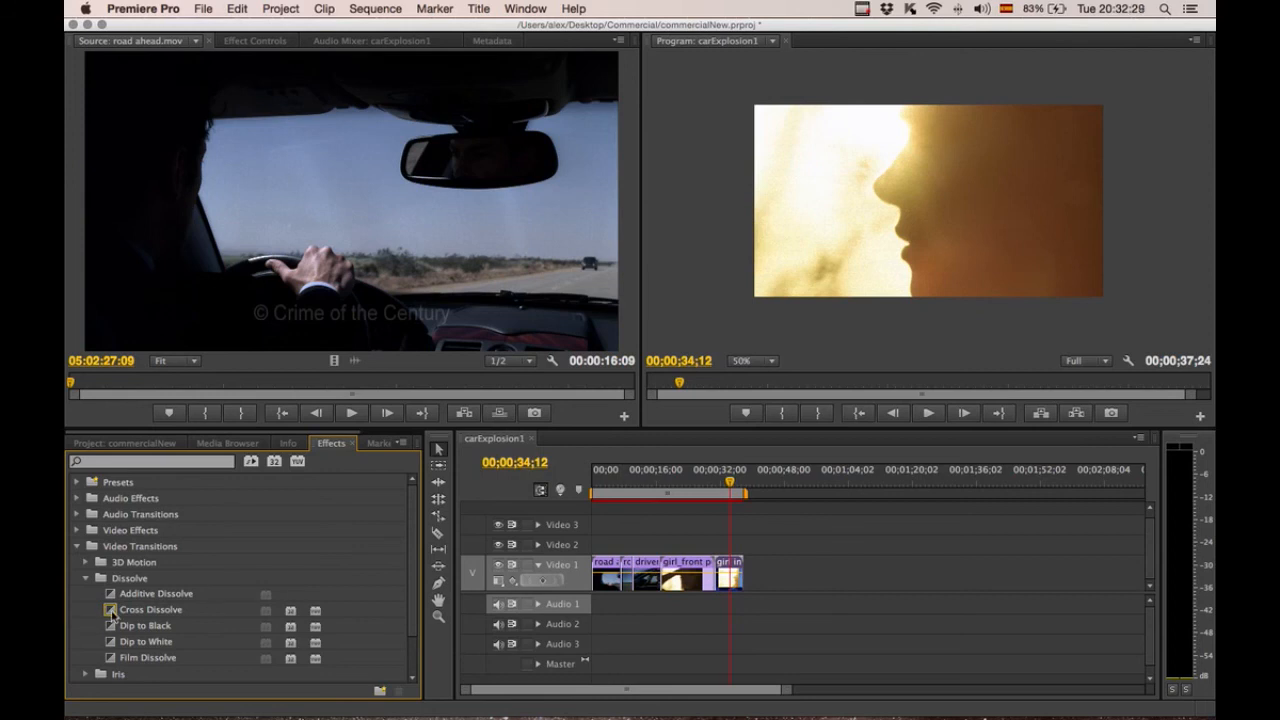
left_click_drag(111, 612, 724, 576)
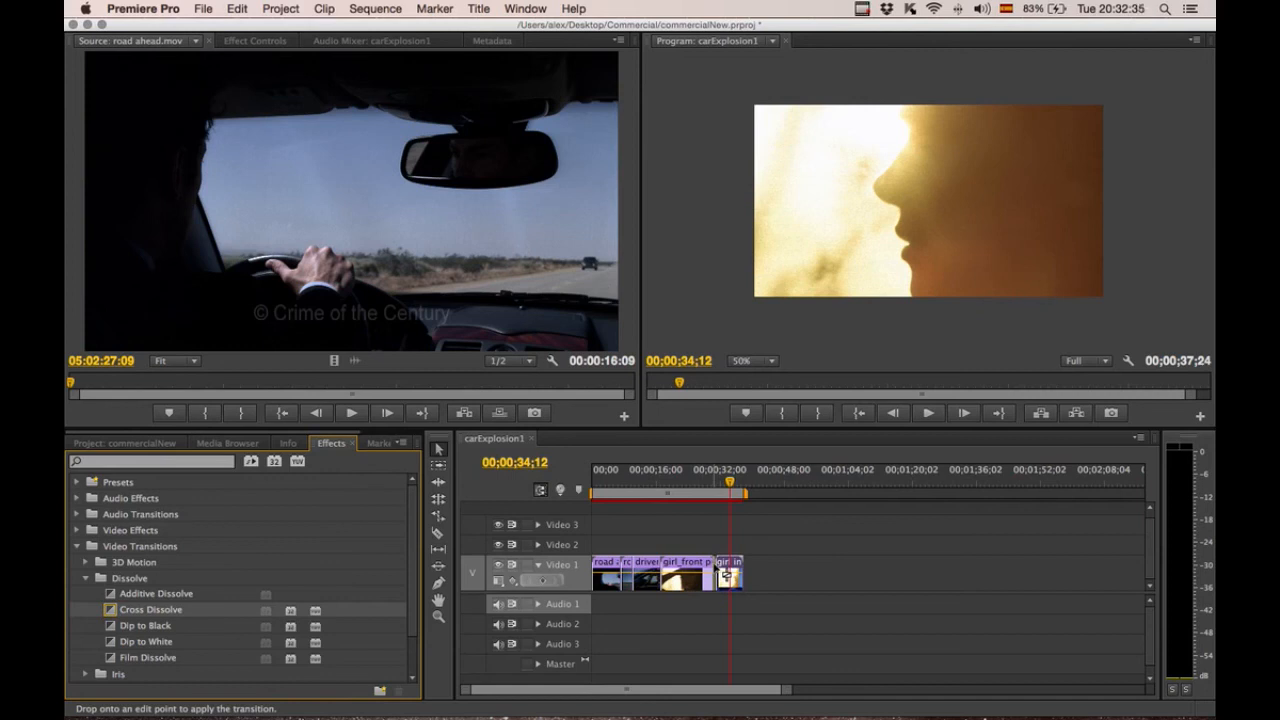
left_click_drag(727, 576, 724, 575)
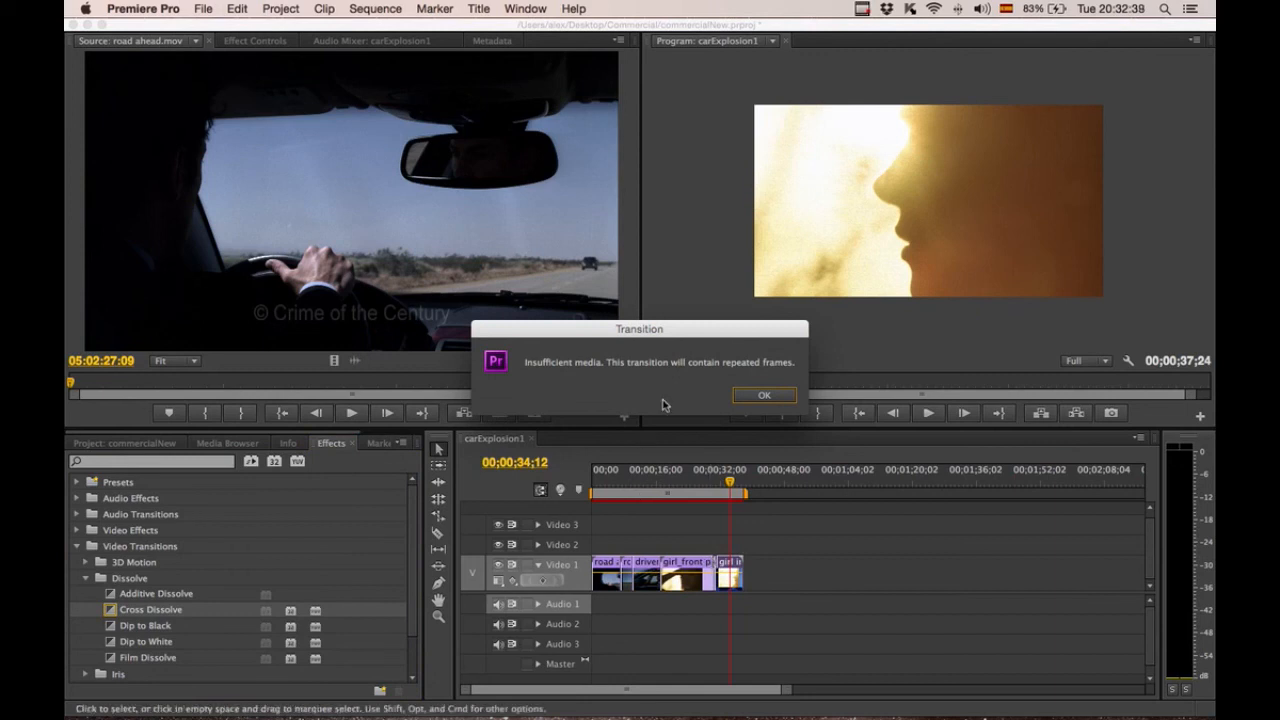
left_click(765, 396)
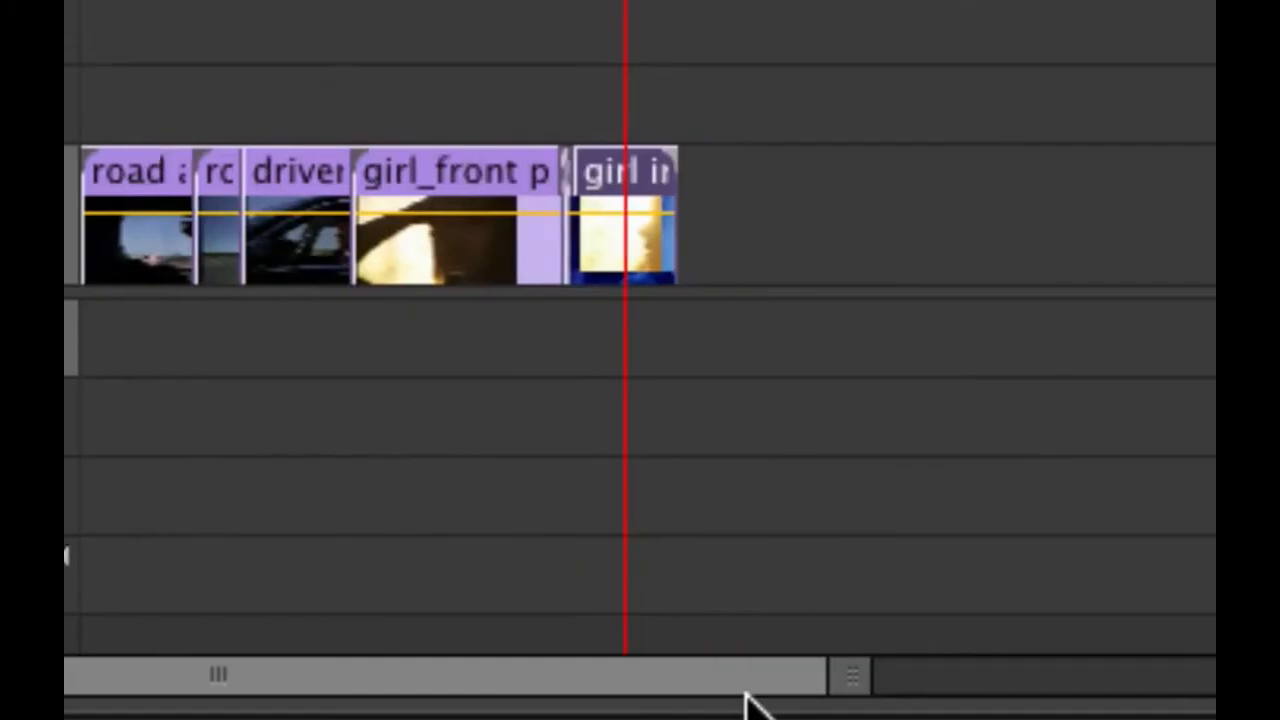
Zoom into the timeline, play through the cross dissolve, and select it to view its settings.
left_click_drag(774, 698, 674, 704)
left_click_drag(573, 690, 529, 684)
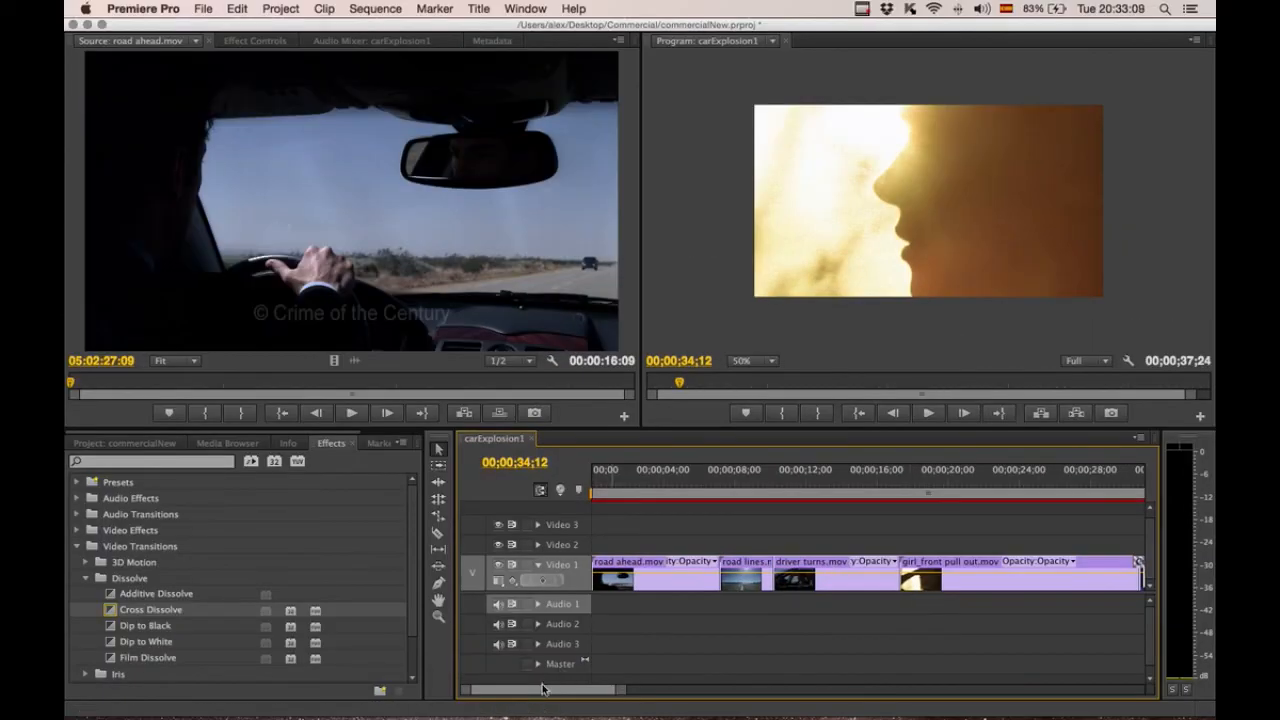
left_click_drag(545, 689, 560, 691)
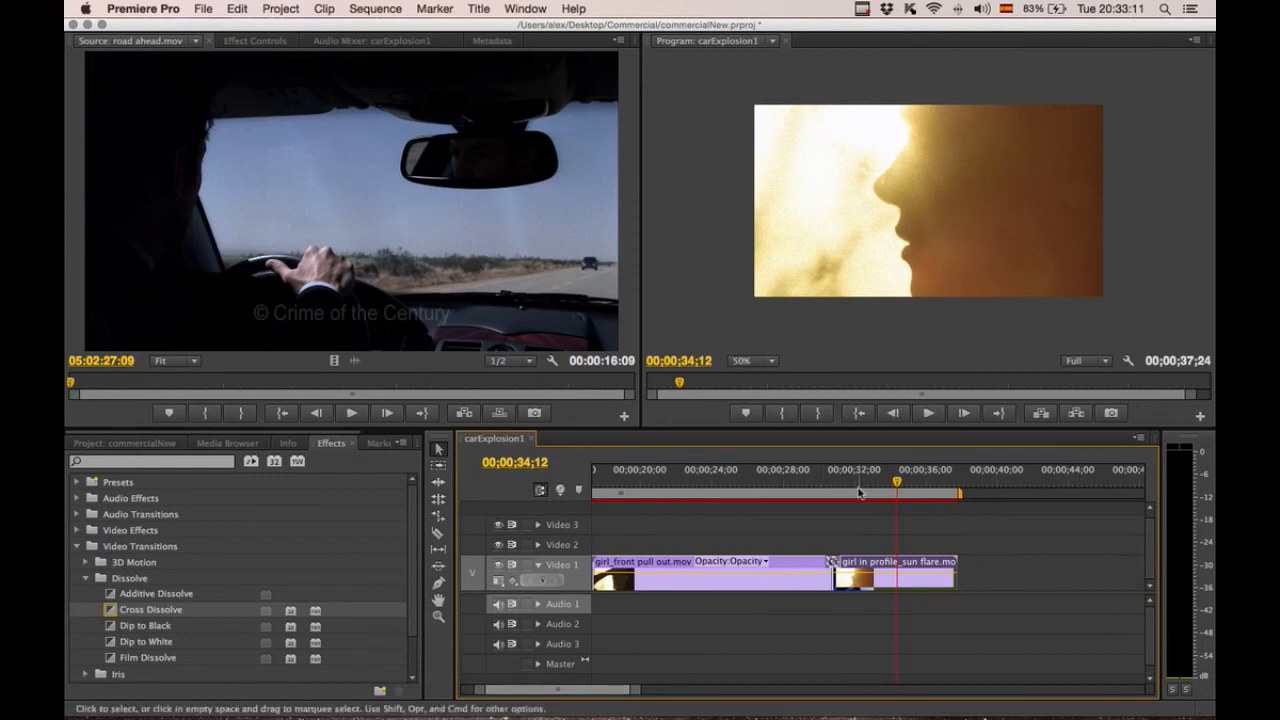
left_click(820, 481)
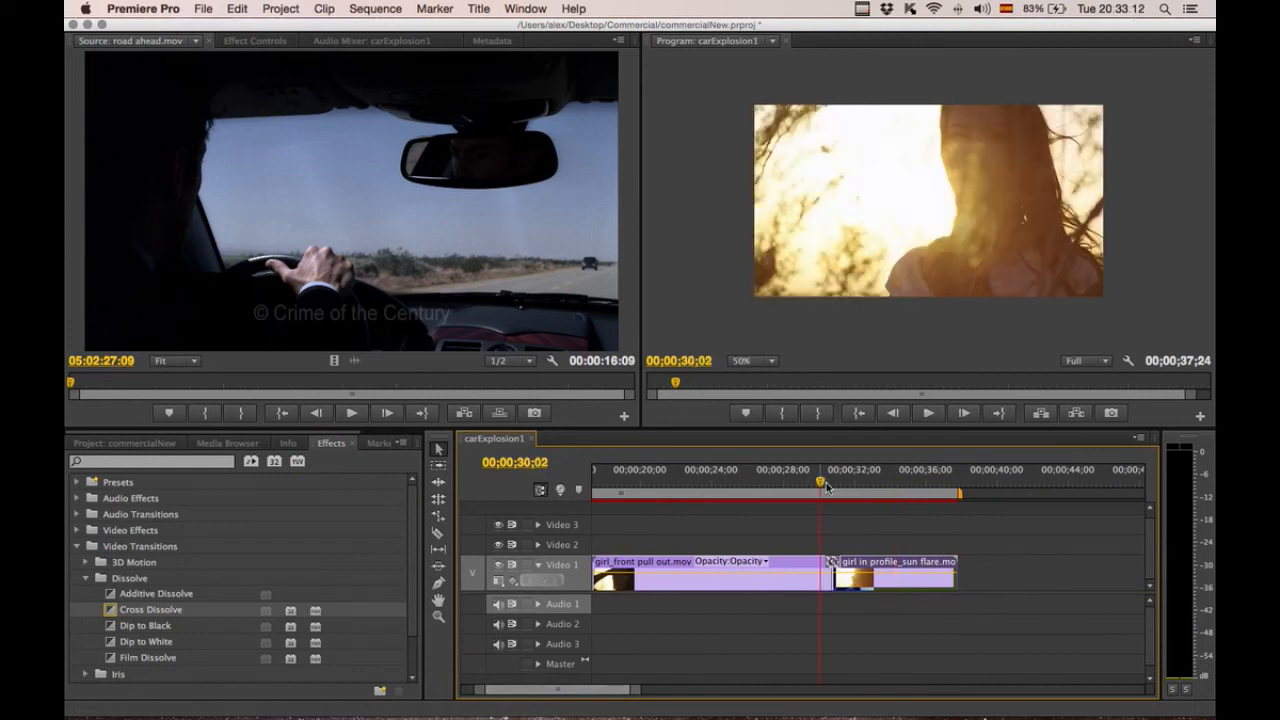
key("space")
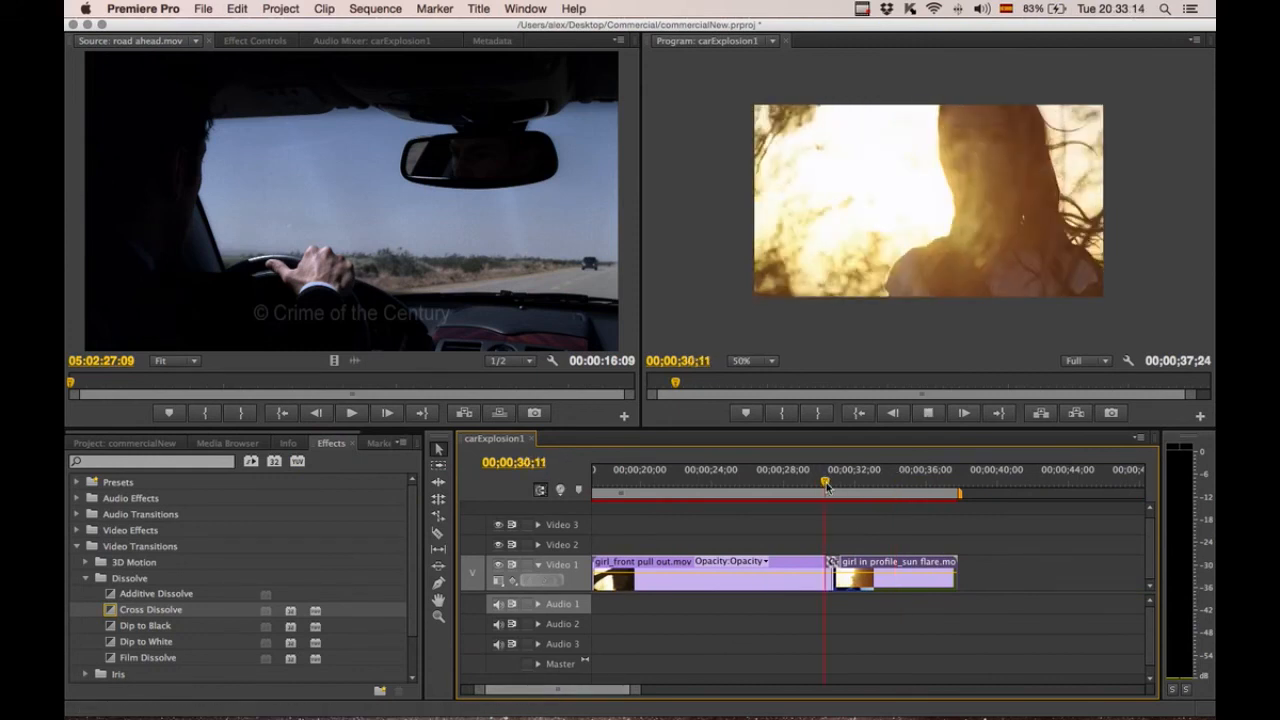
key("space")
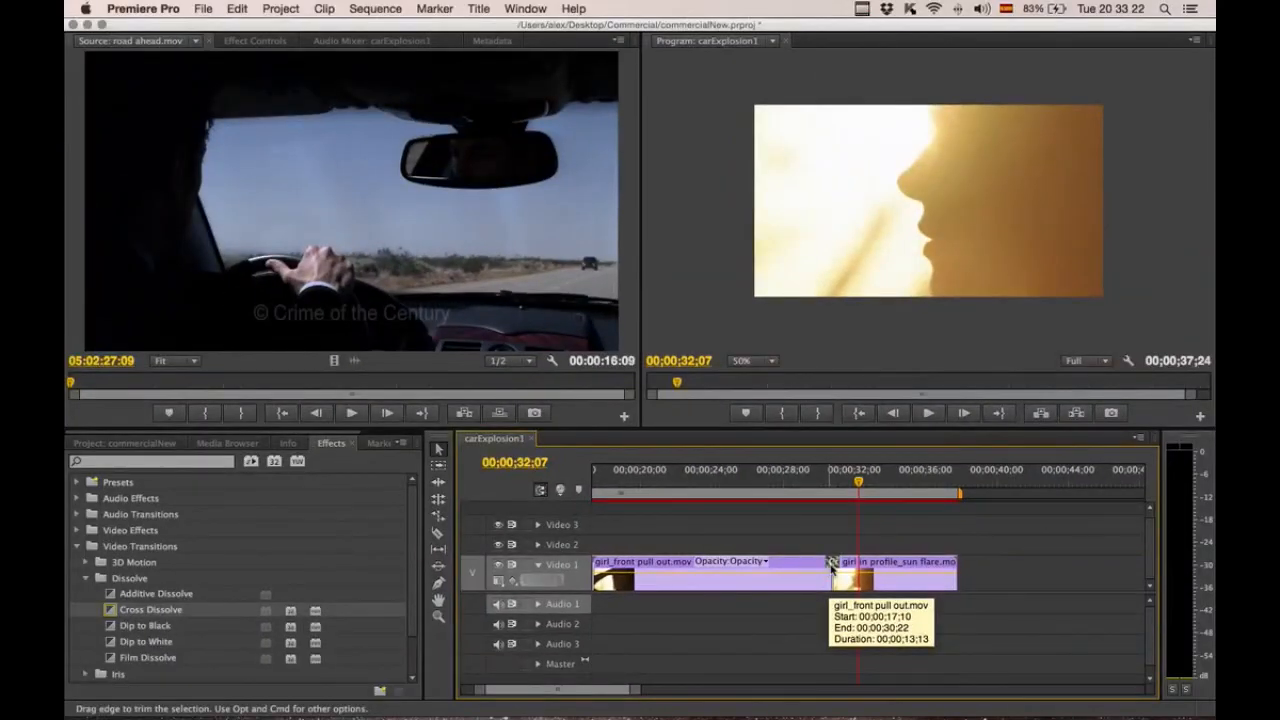
left_click(832, 565)
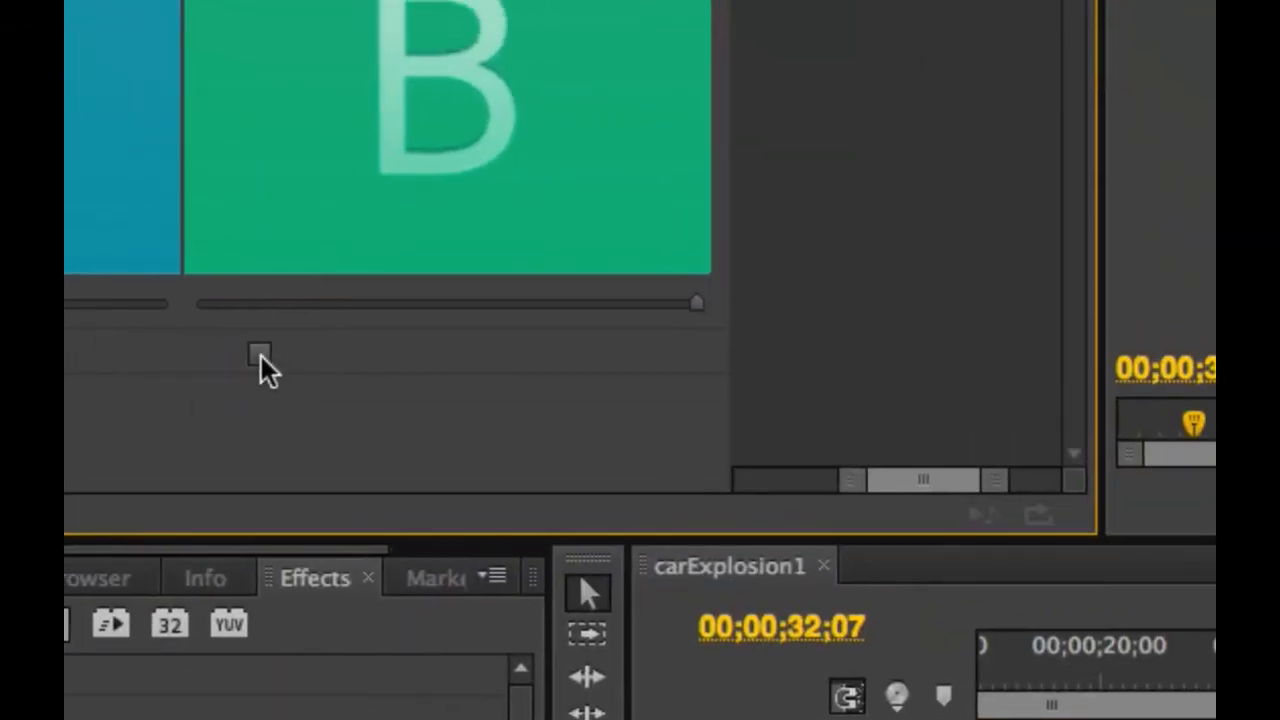
Show actual sources in the cross dissolve preview and scrub through the transition.
left_click(259, 356)
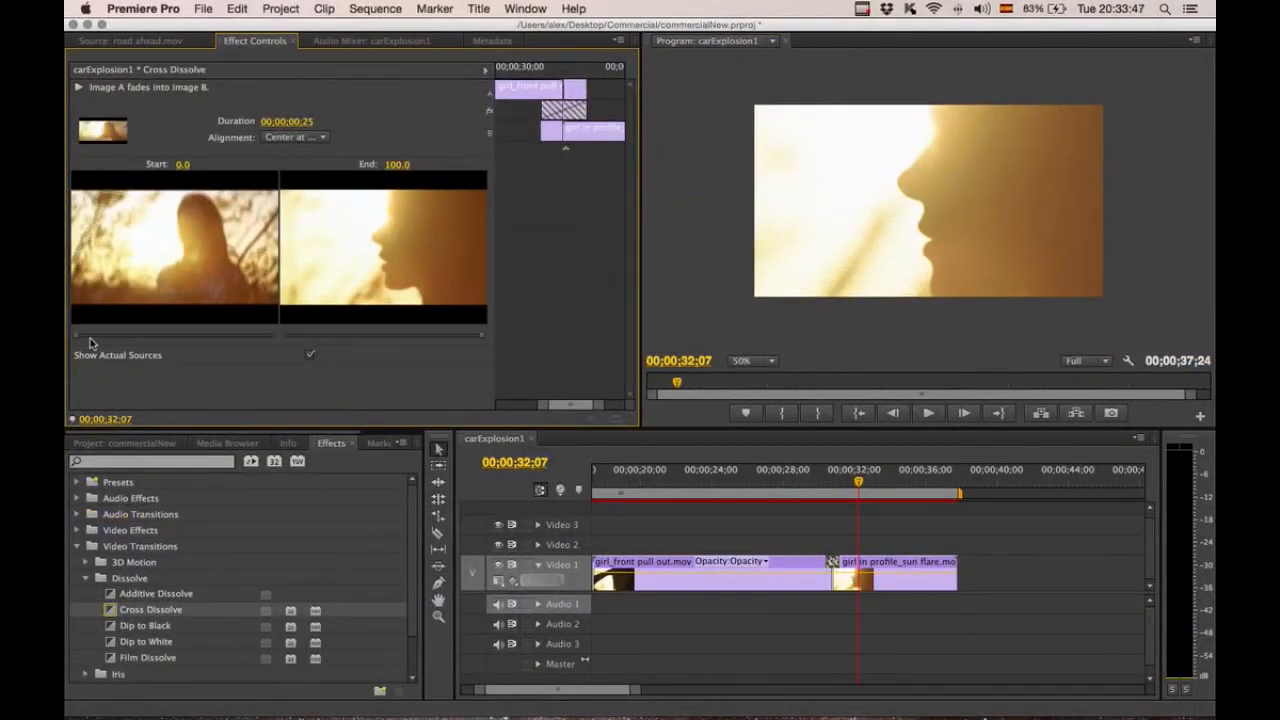
left_click_drag(100, 338, 222, 342)
left_click_drag(140, 341, 72, 338)
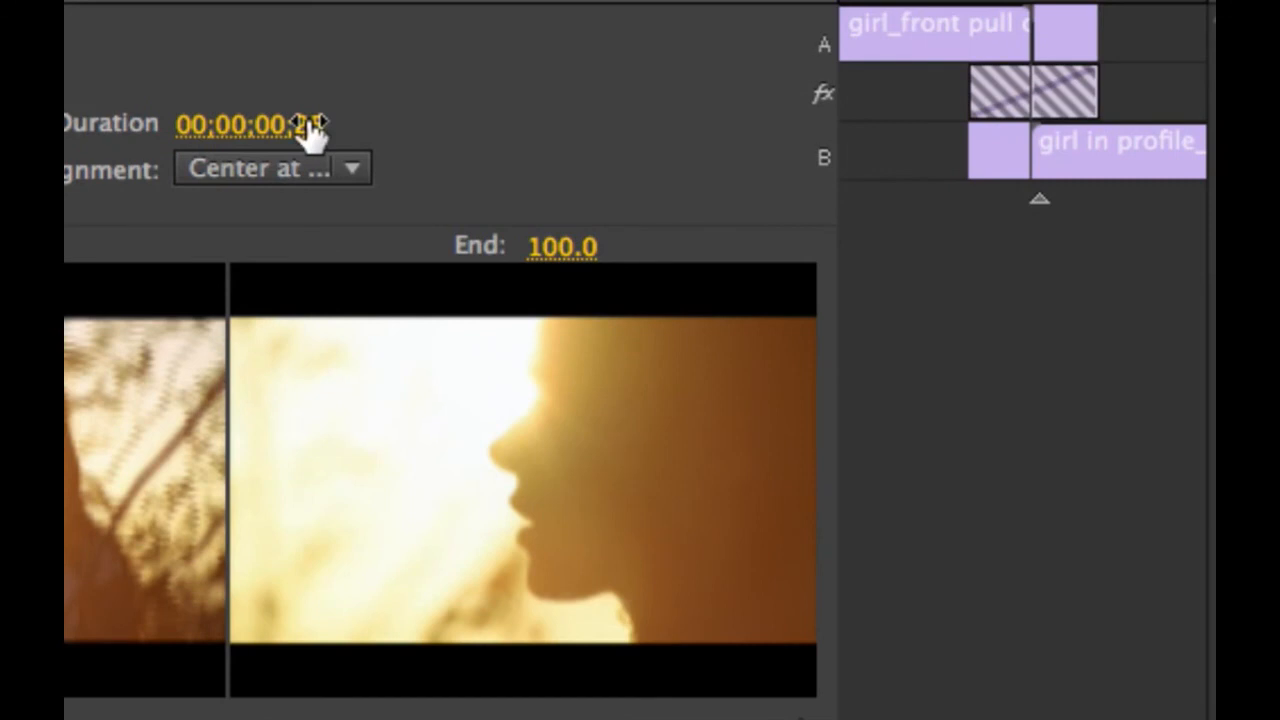
Set the cross dissolve's duration to 00;00;01;00.
left_click(312, 121)
key("Right")
key("BackSpace")
key("BackSpace")
type("00")
key("Left")
key("Left")
key("Left")
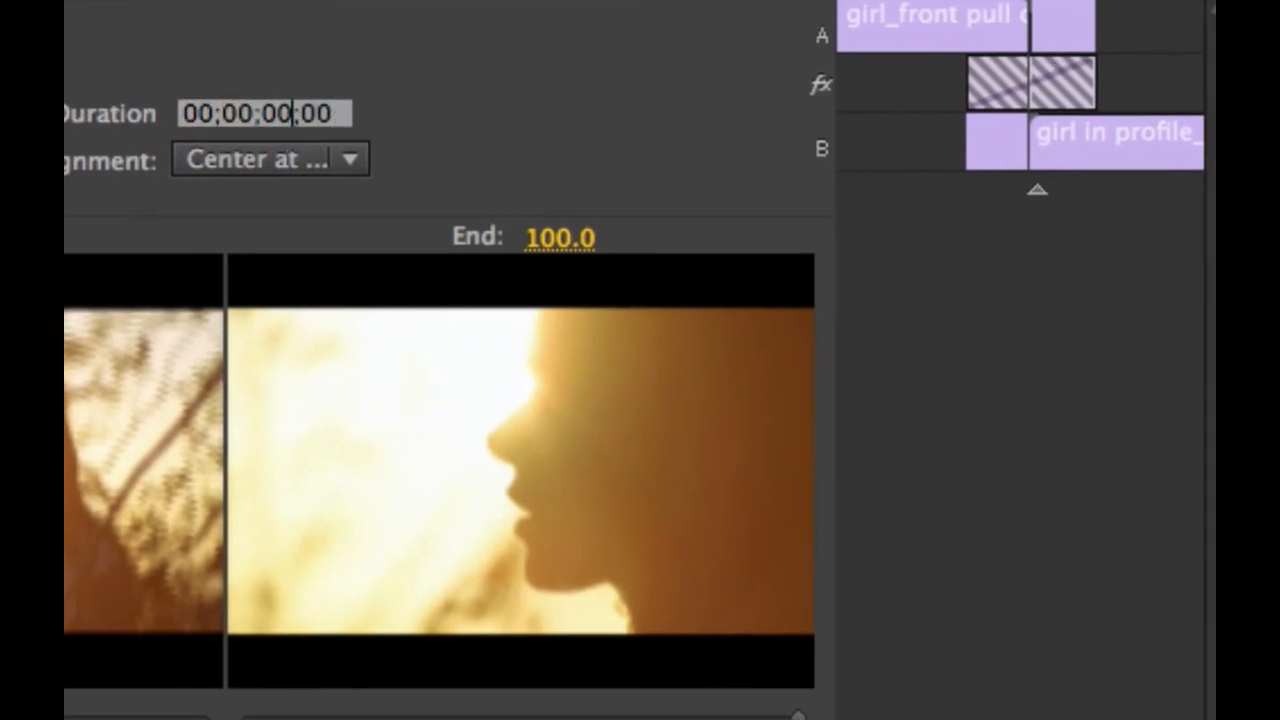
key("BackSpace")
type("1")
key("Return")
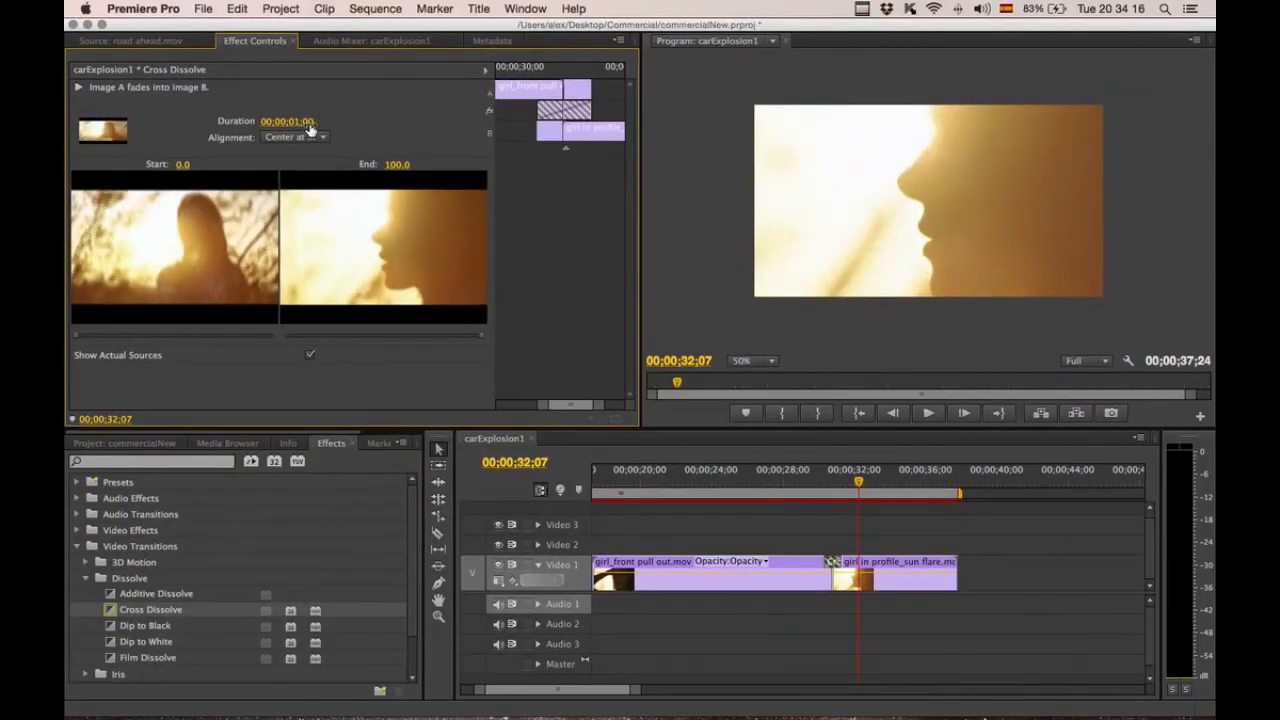
Delete the Cross Dissolve transition between girl_front pull out and girl in profile_sun flare.
left_click(820, 483)
mouse_move(820, 483)
left_mouse_down()
mouse_move(847, 484)
mouse_move(822, 485)
left_mouse_up()
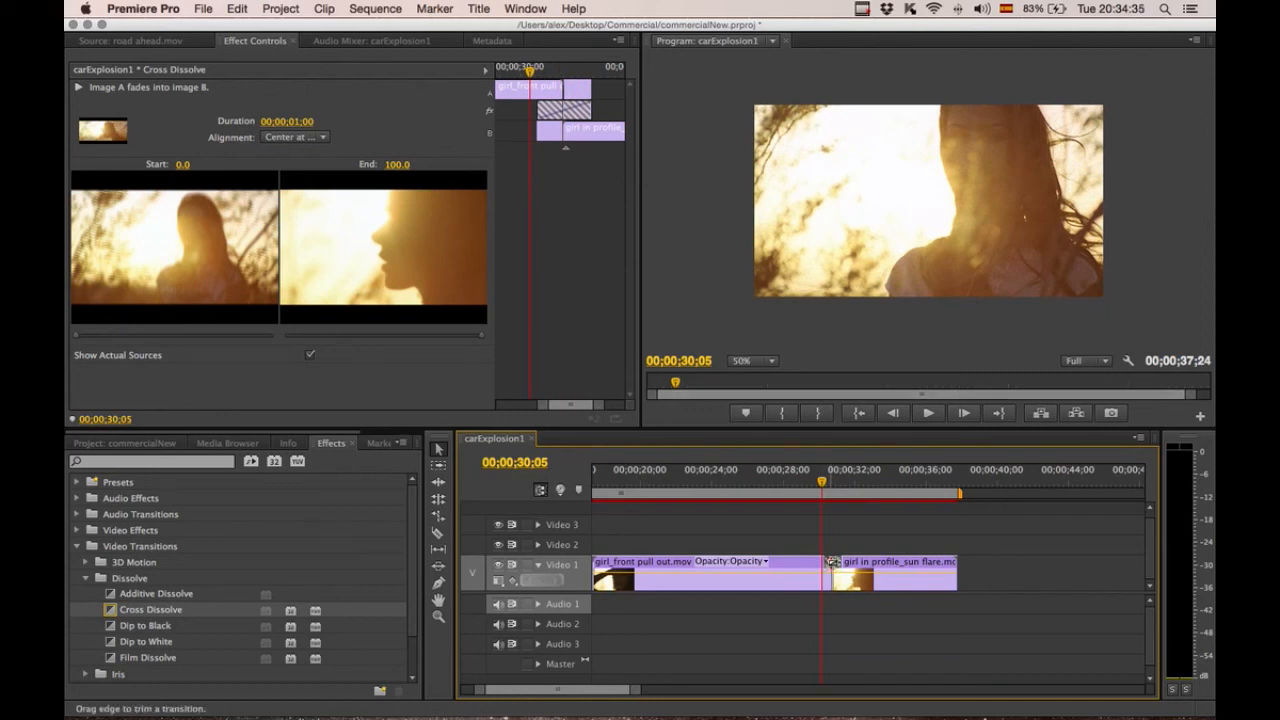
key("Delete")
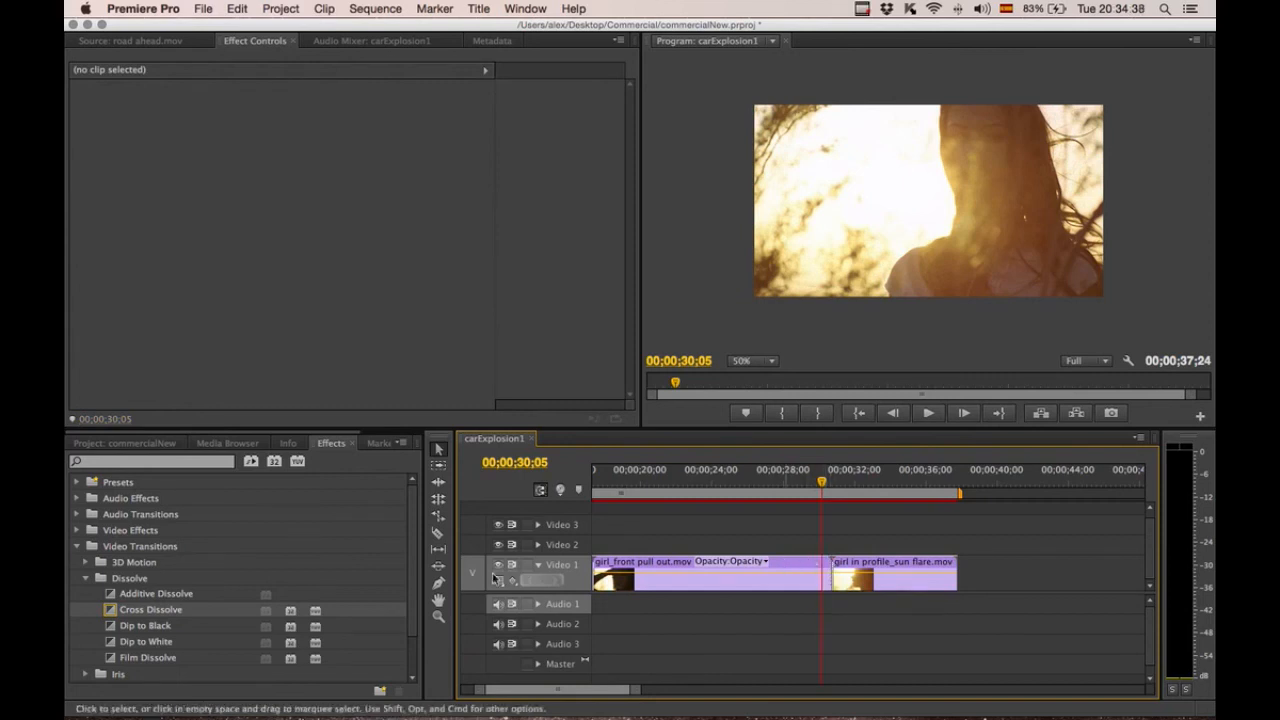
Apply a Page Peel transition at the edit between girl_front pull out and girl in profile_sun flare.
left_click(86, 579)
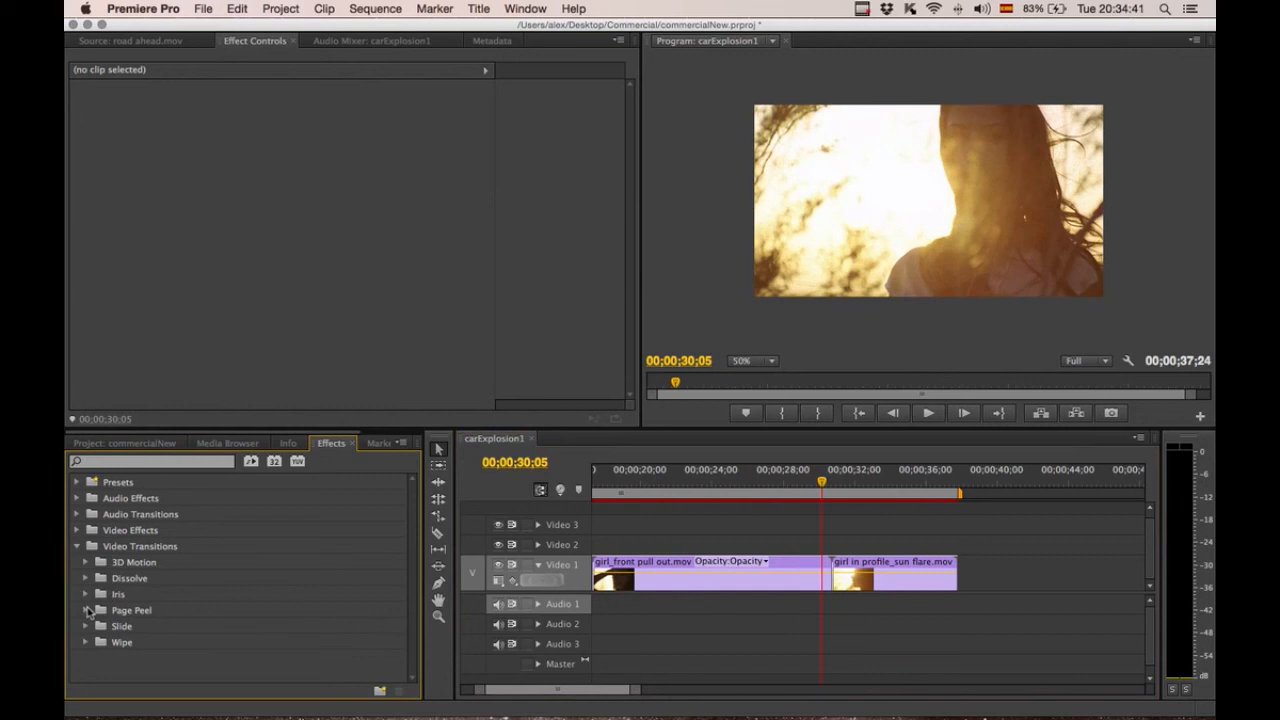
left_click(86, 610)
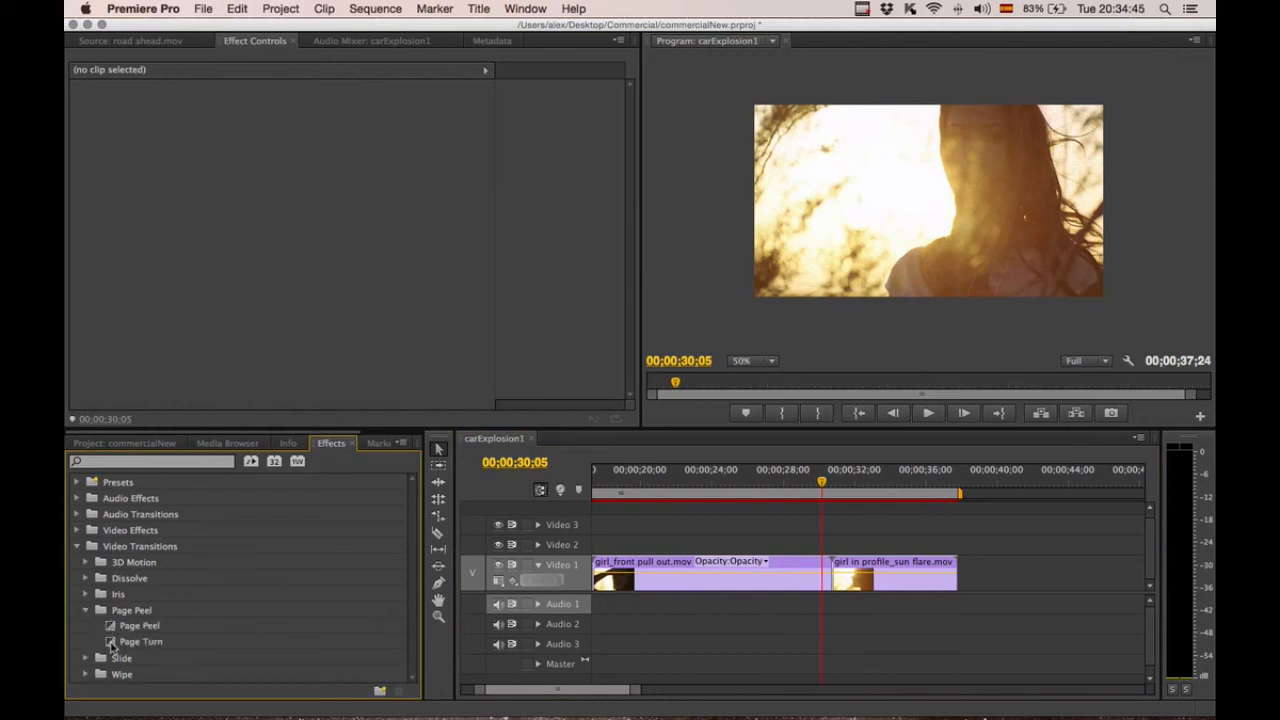
left_click_drag(112, 630, 833, 575)
left_click(768, 396)
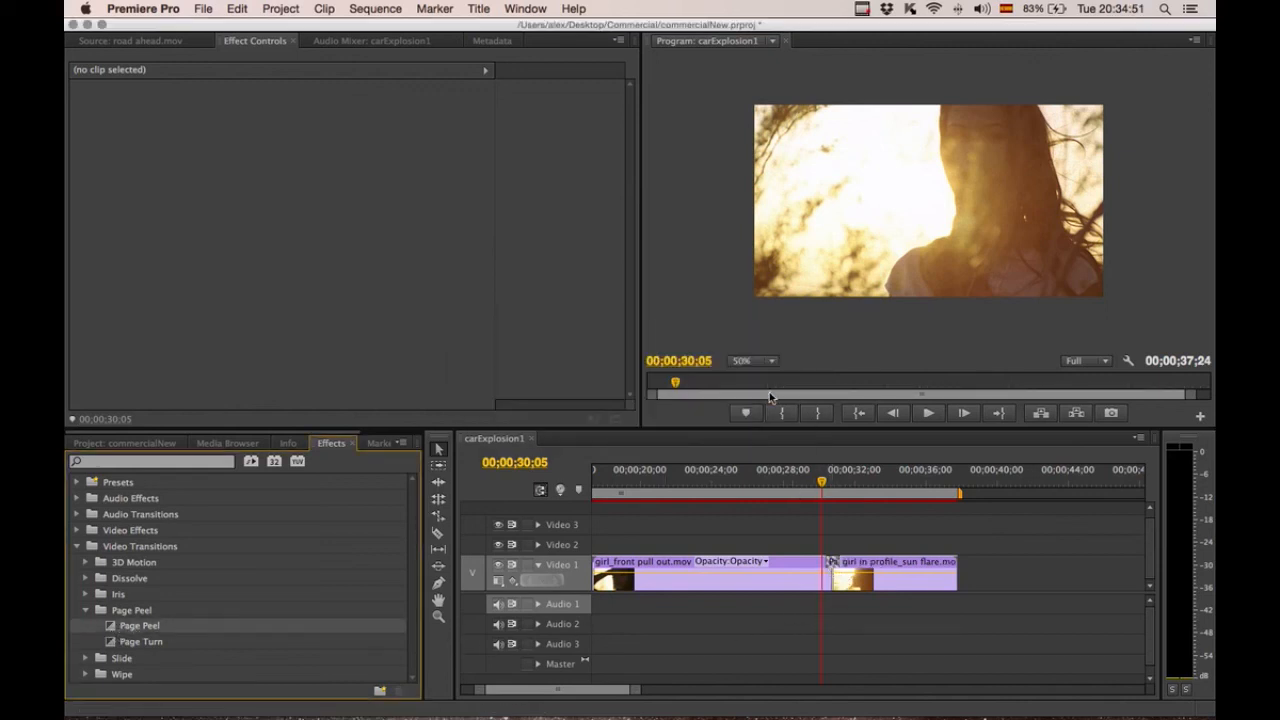
Play back the Page Peel transition from just before the edit.
left_click(823, 483)
left_click_drag(823, 483, 826, 485)
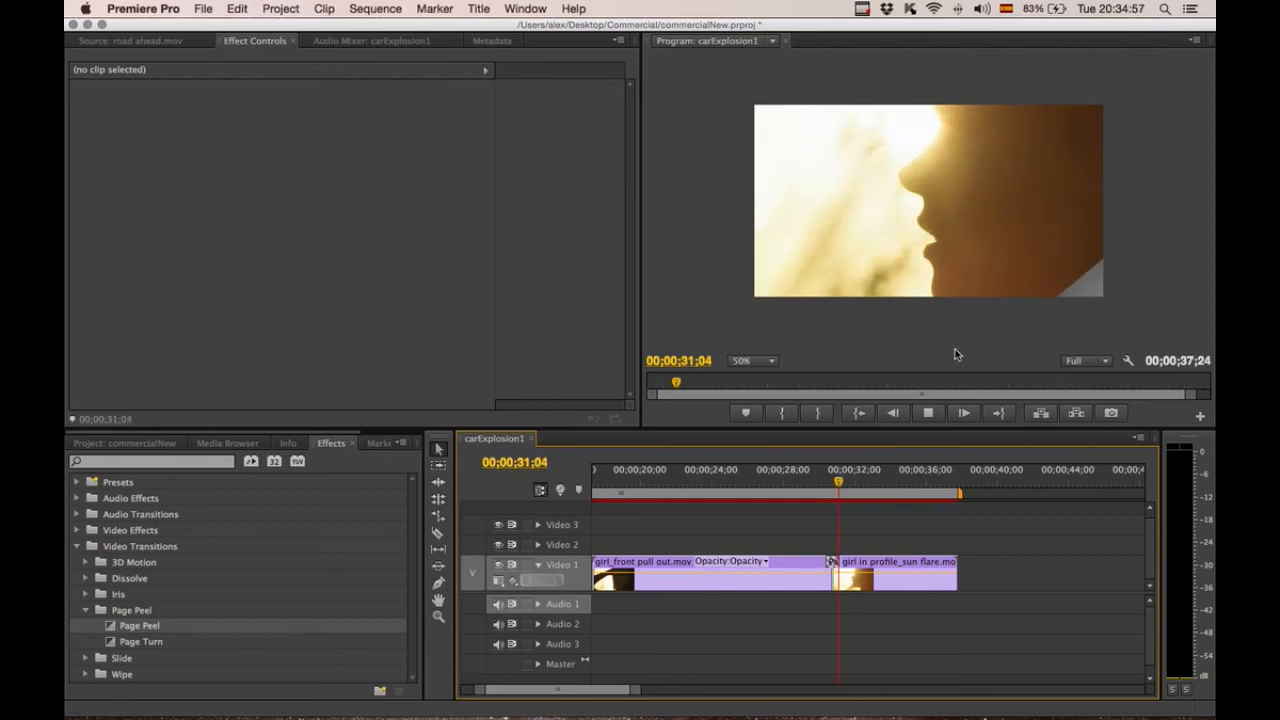
key("space")
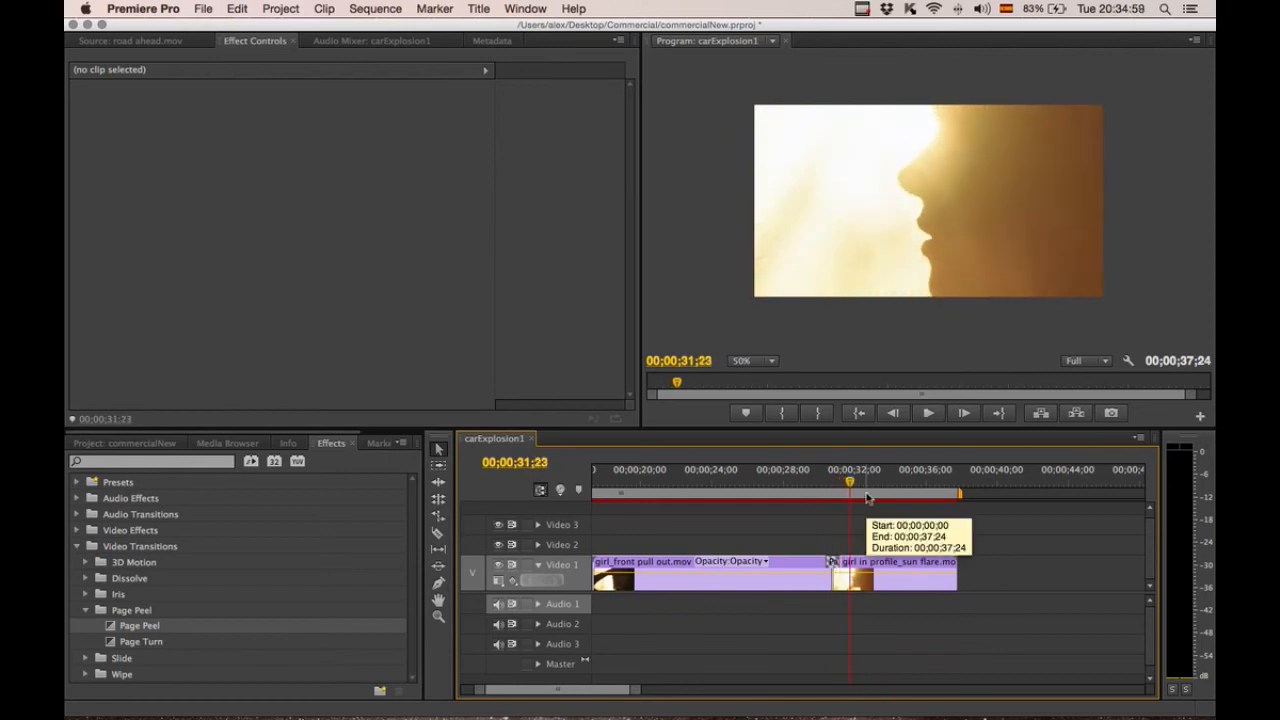
Select the Page Peel transition and inspect its settings with the A/B preview.
left_click(831, 563)
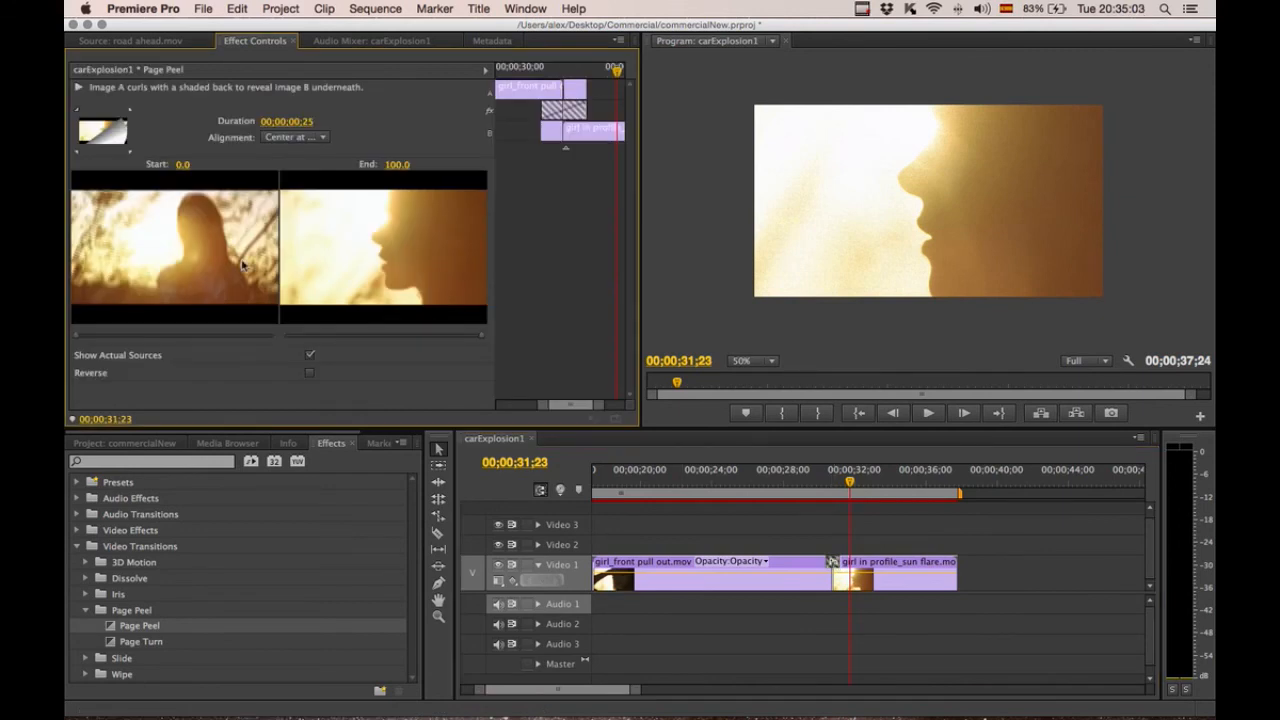
left_click(310, 357)
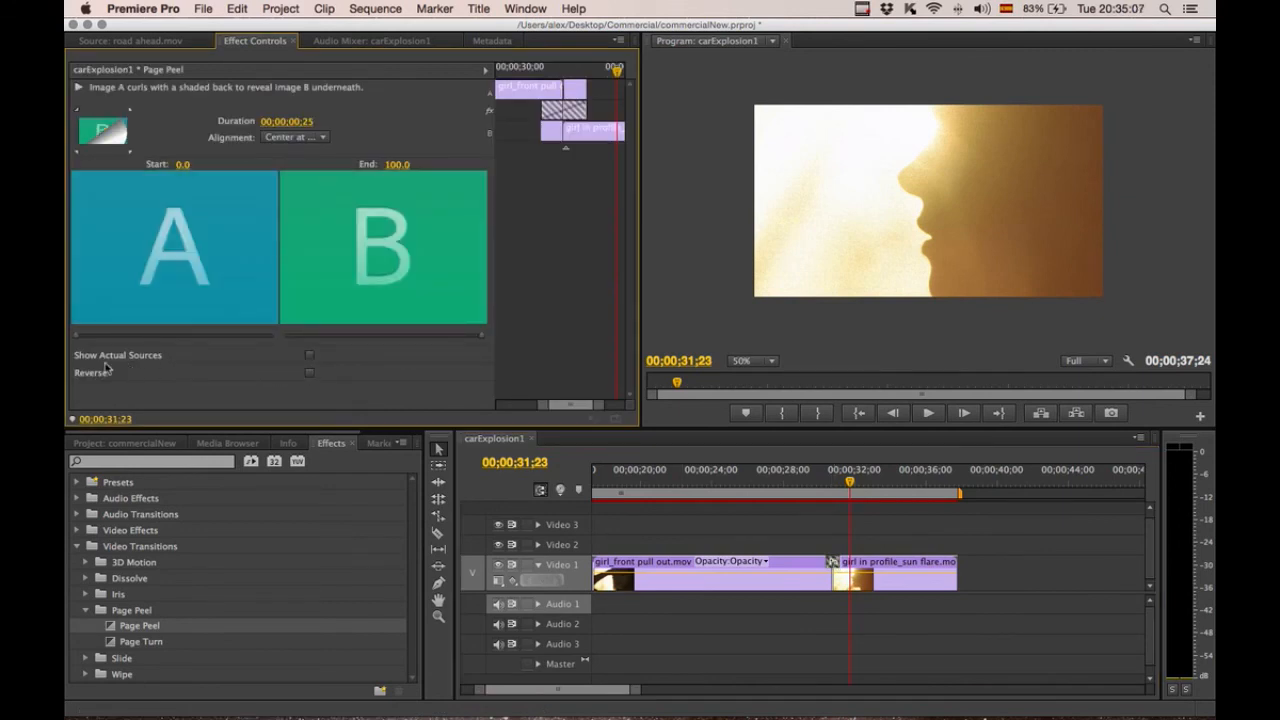
mouse_move(82, 341)
left_mouse_down()
mouse_move(266, 343)
mouse_move(68, 334)
left_mouse_up()
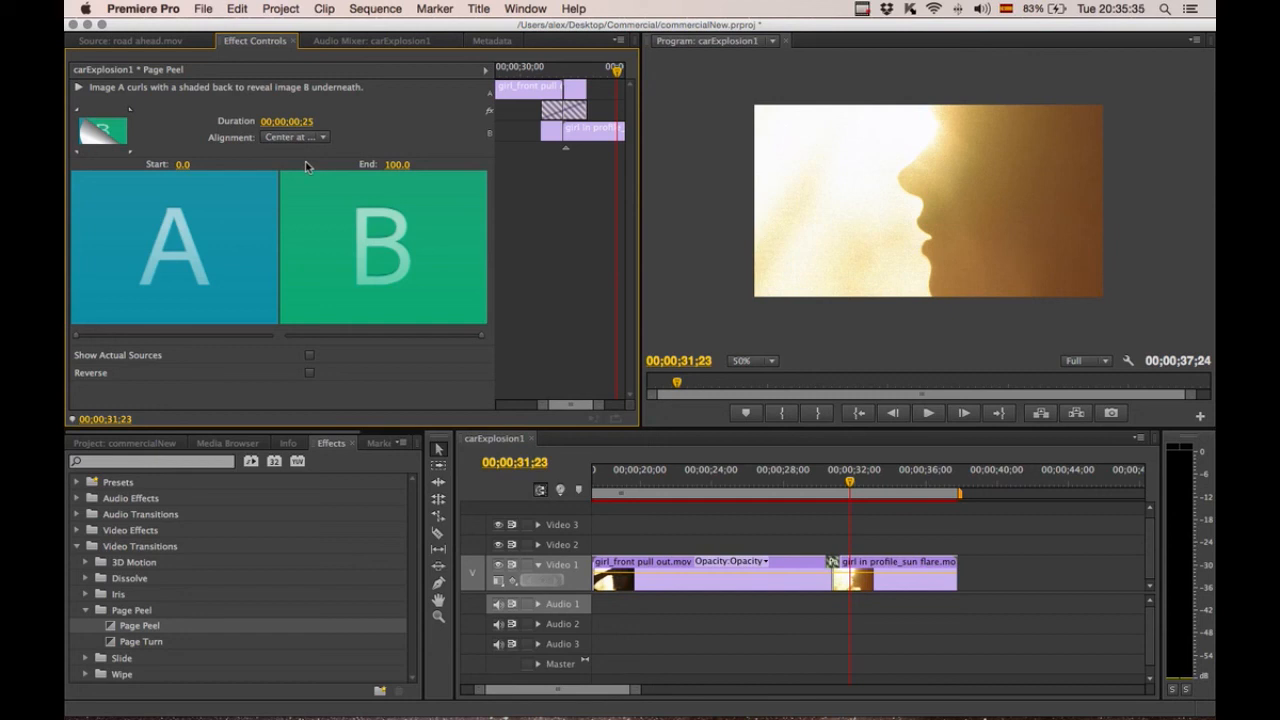
left_click(136, 44)
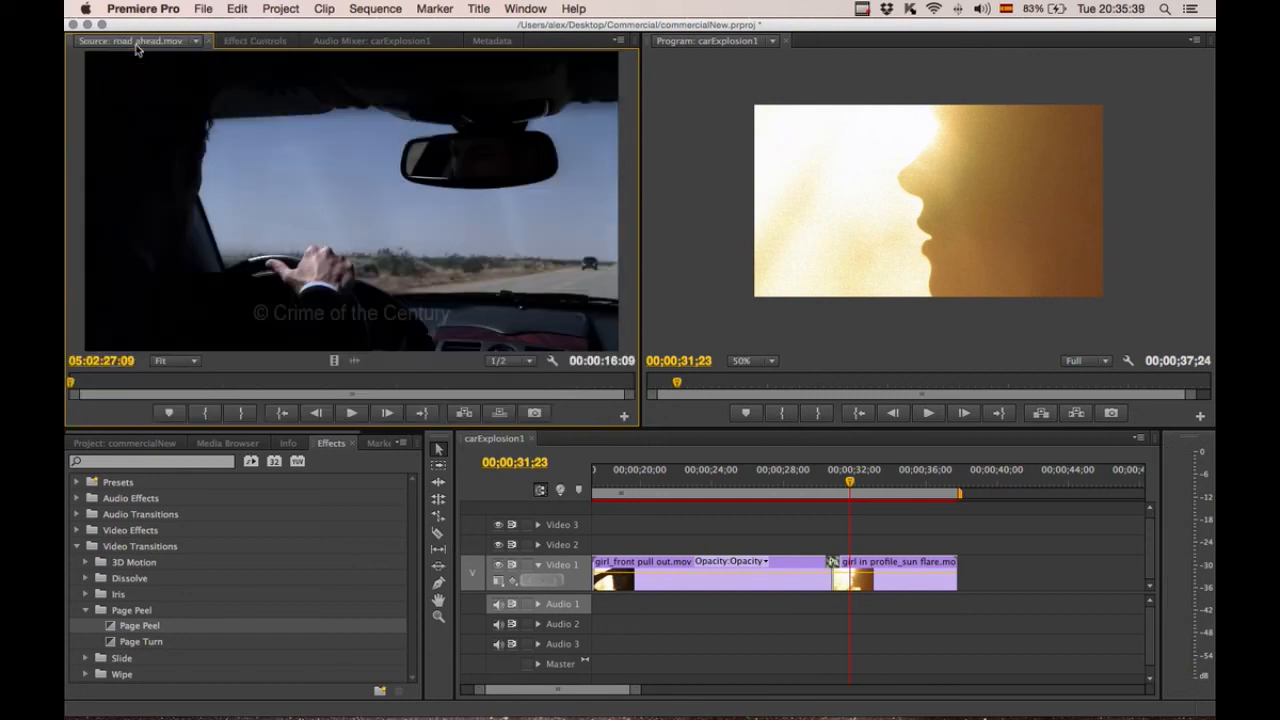
Apply a Cross Dissolve to the end of girl in profile_sun flare as a fade-out.
left_click(87, 610)
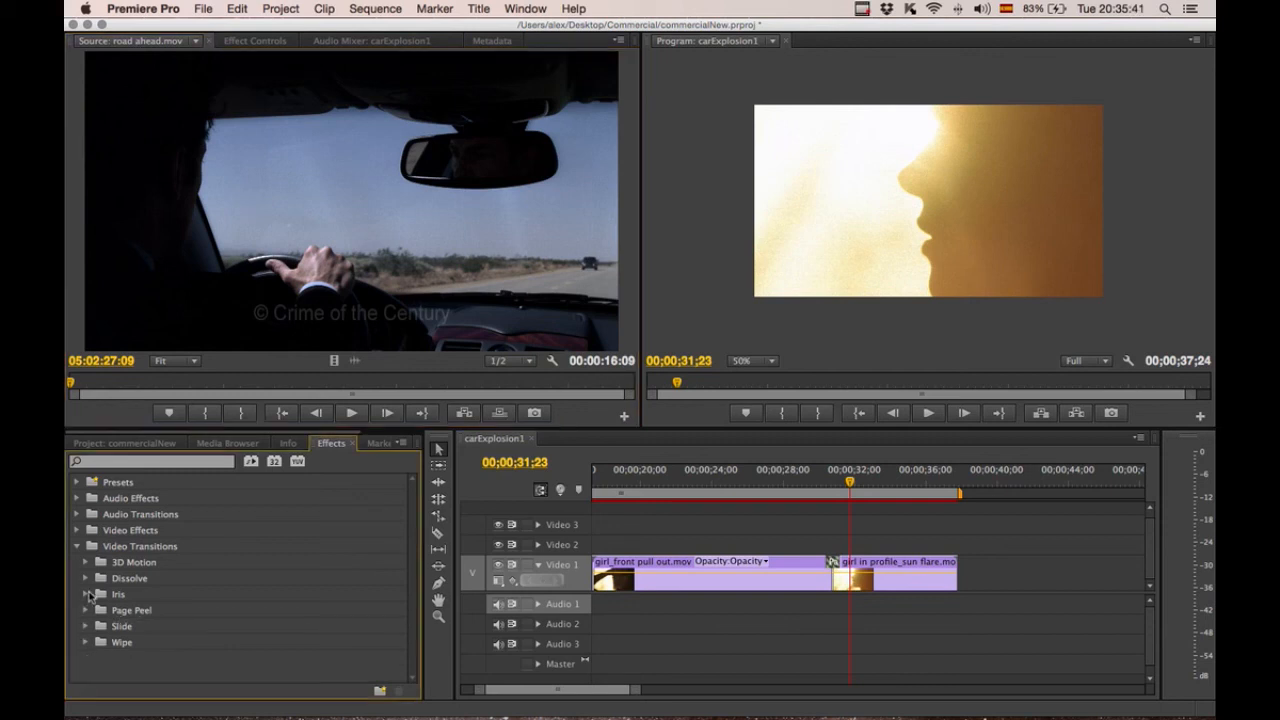
left_click(86, 578)
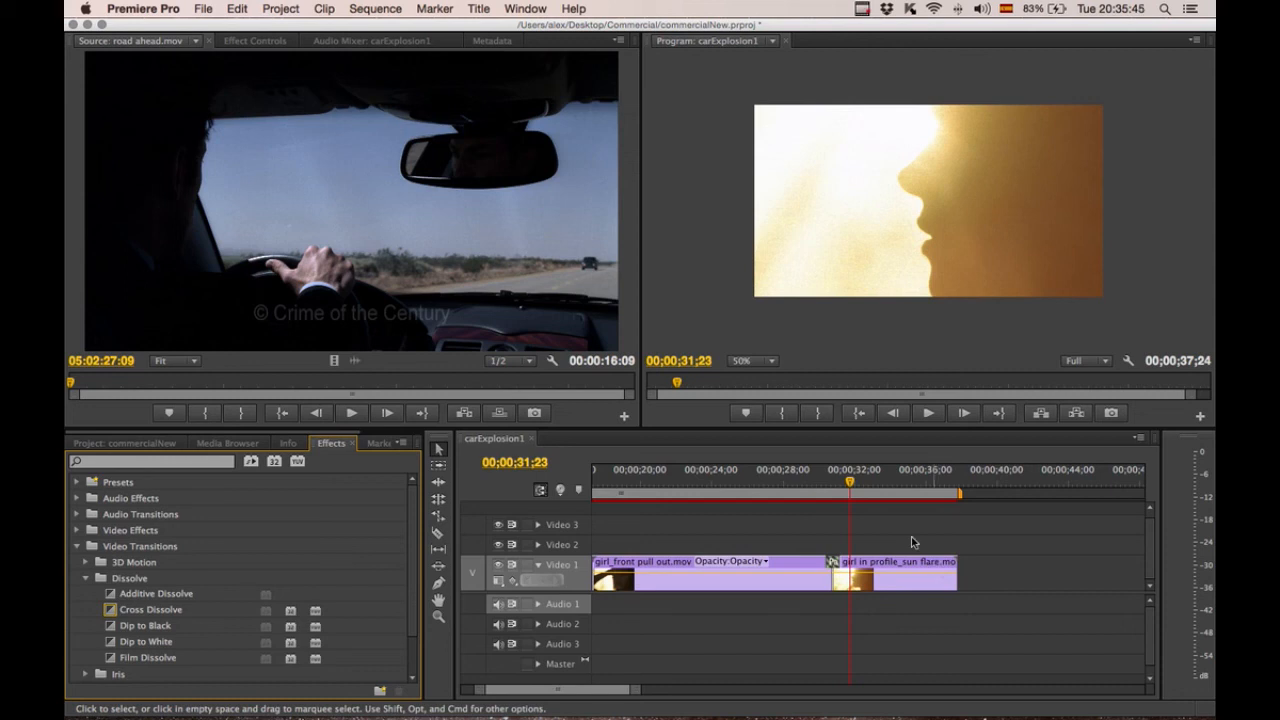
left_click_drag(852, 493, 958, 493)
key("space")
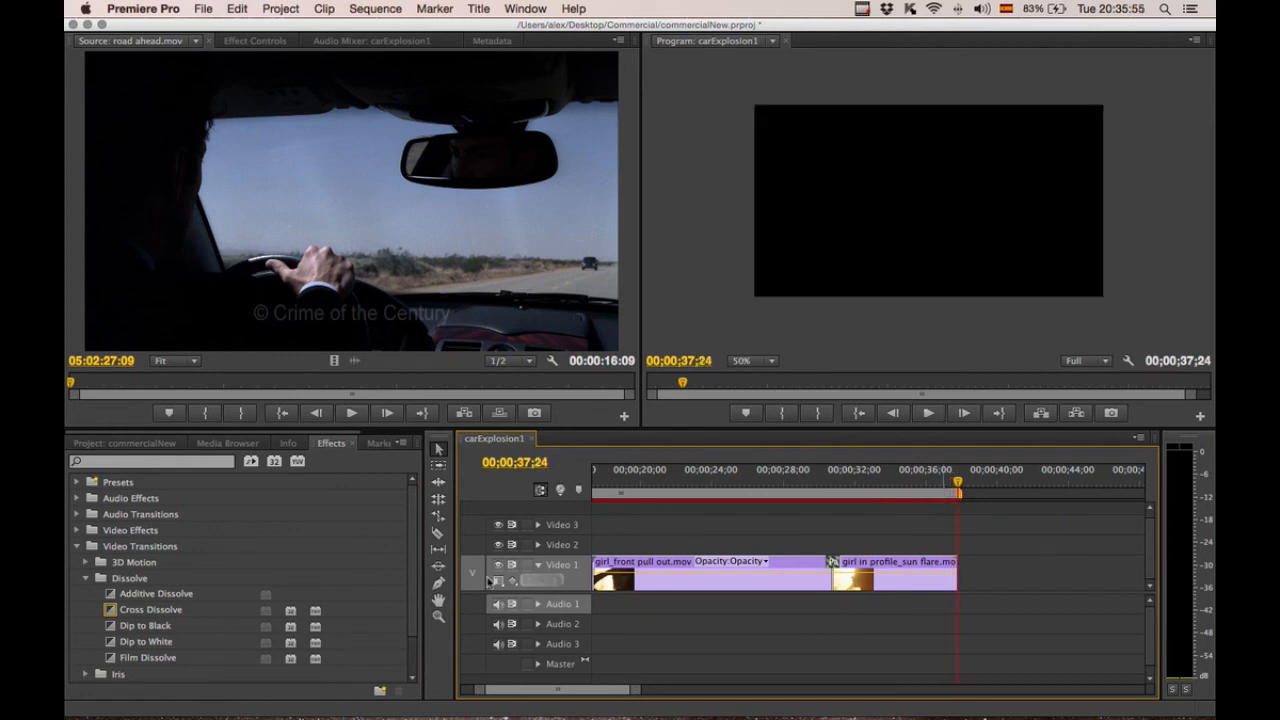
left_click_drag(112, 609, 950, 579)
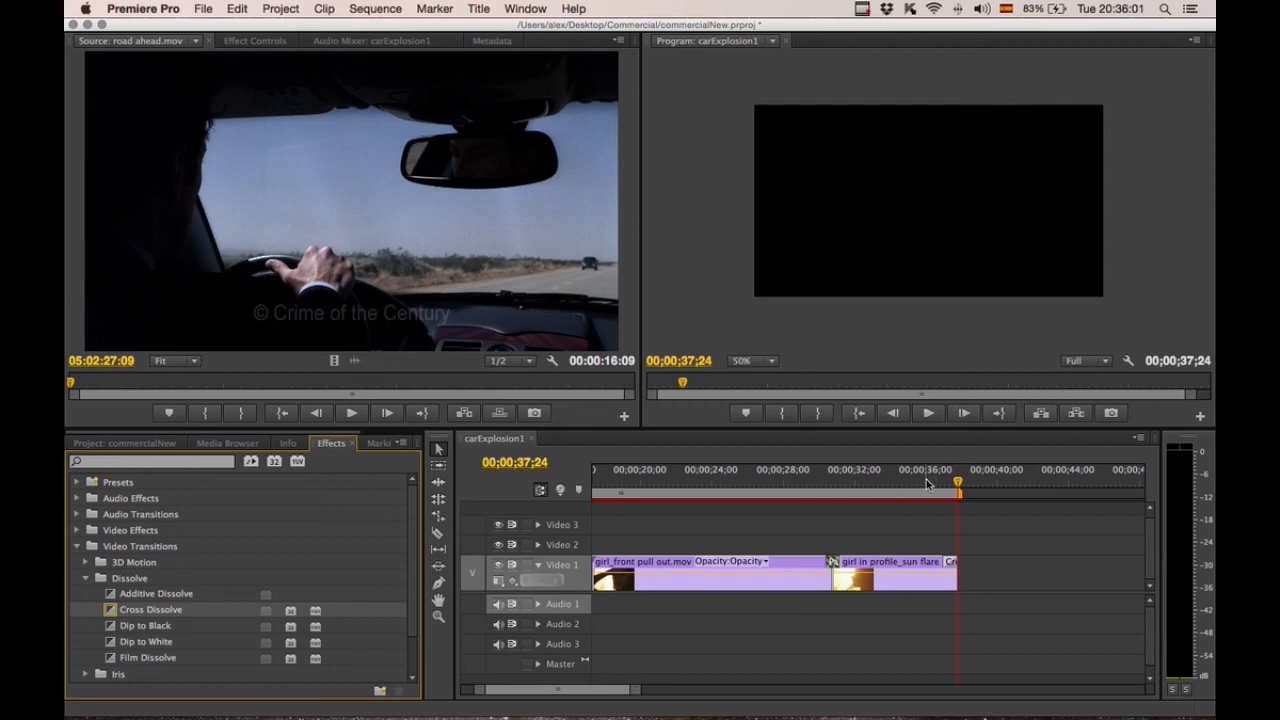
Play the sequence from the start and review the fade-out at its end.
left_click(926, 483)
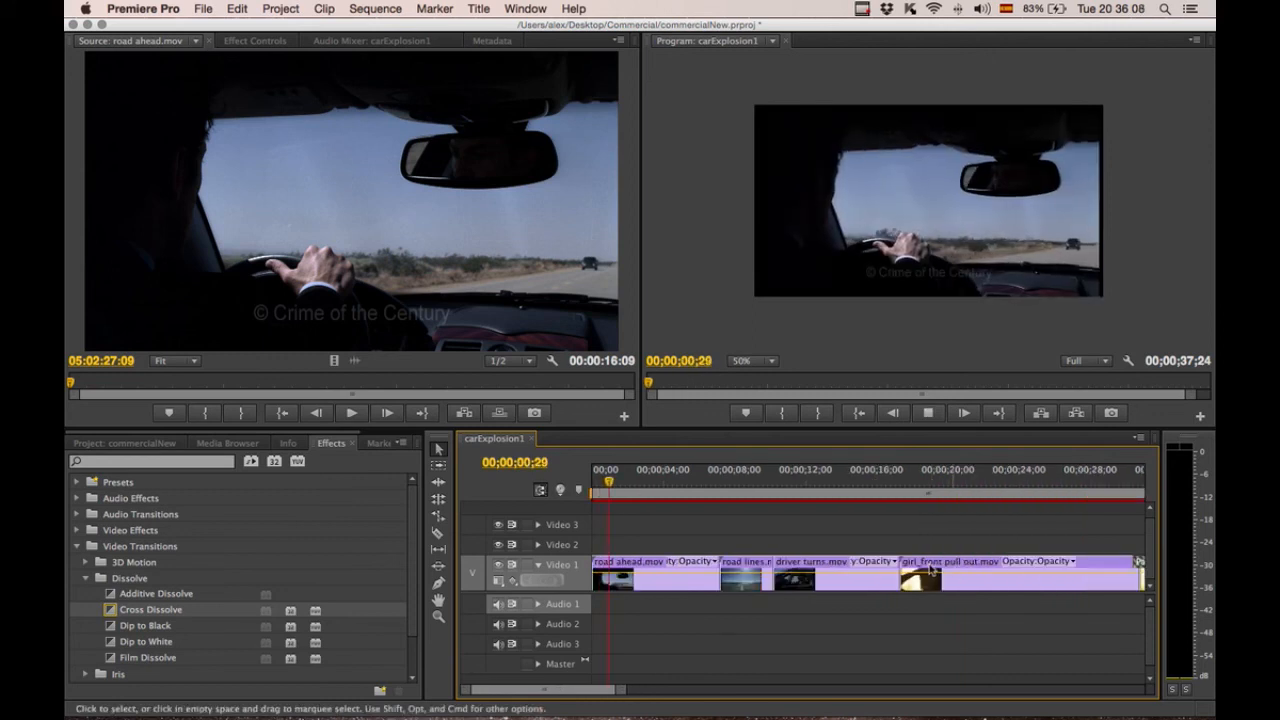
key("space")
mouse_move(593, 694)
left_mouse_down()
mouse_move(629, 694)
mouse_move(603, 694)
mouse_move(615, 694)
left_mouse_up()
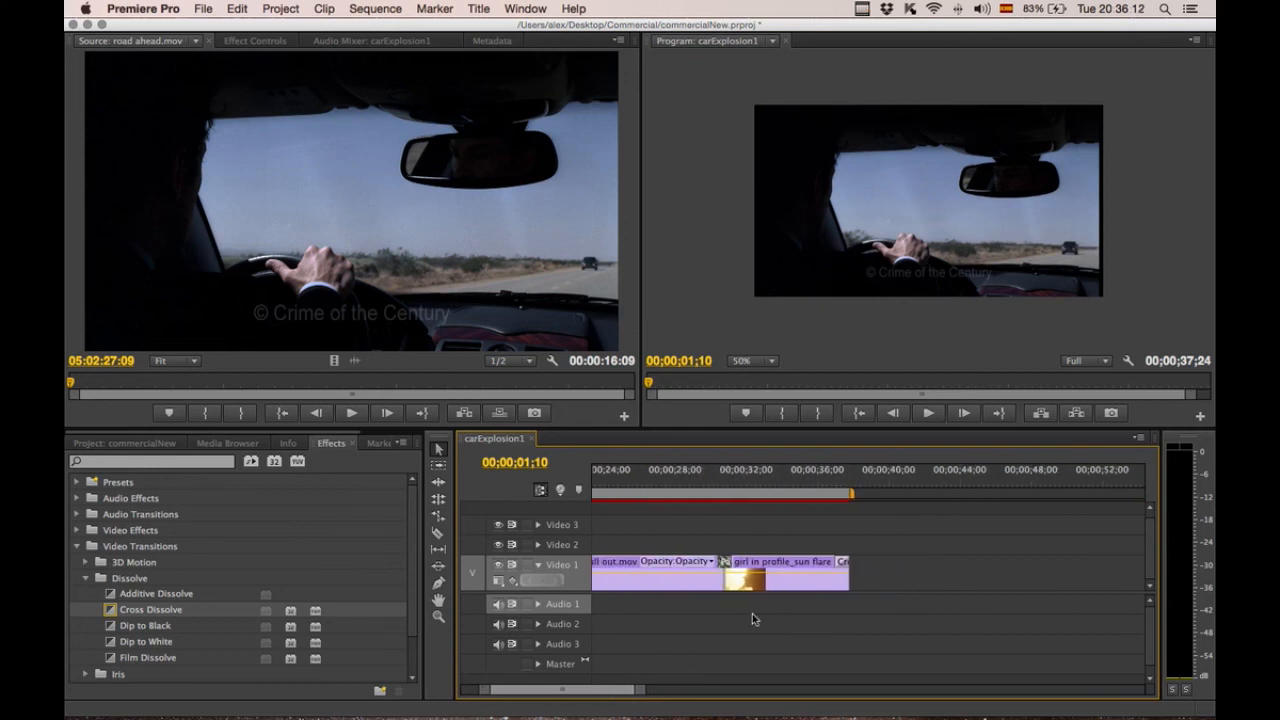
left_click(835, 482)
left_click_drag(840, 482, 852, 482)
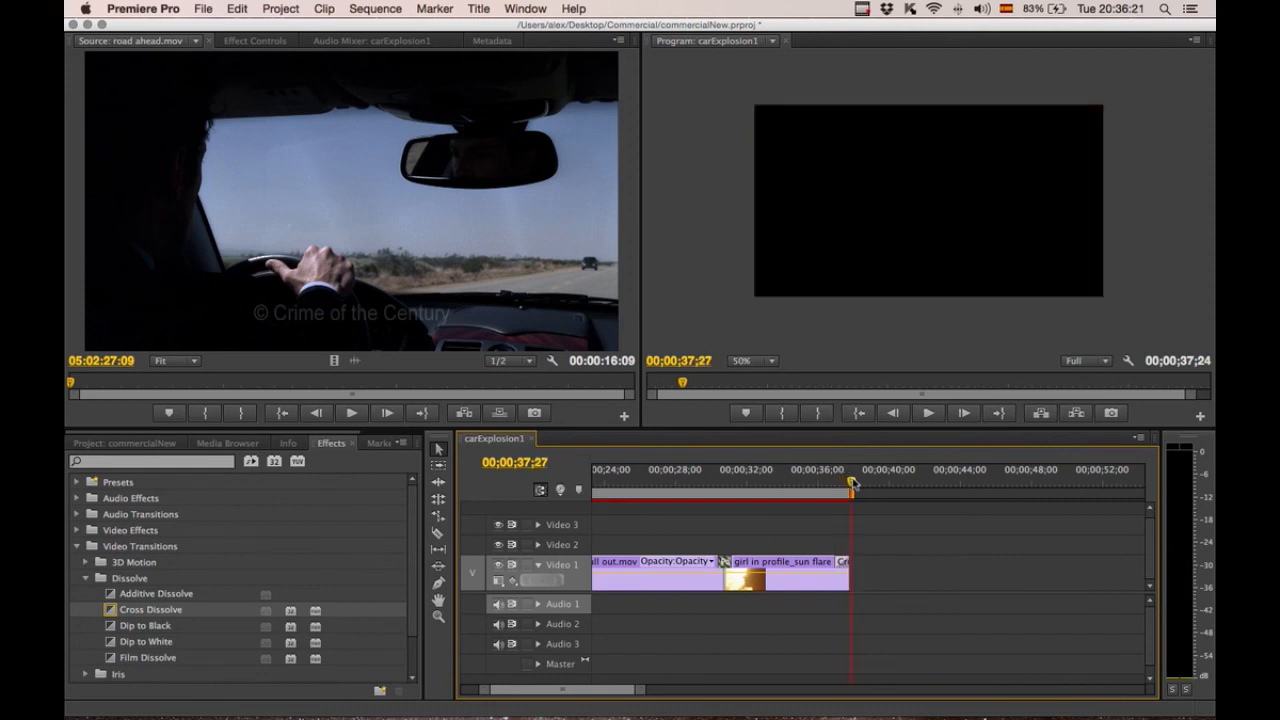
Place explosion_cu.mov on Video 1 a short gap after girl in profile_sun flare and play into it.
left_click(125, 443)
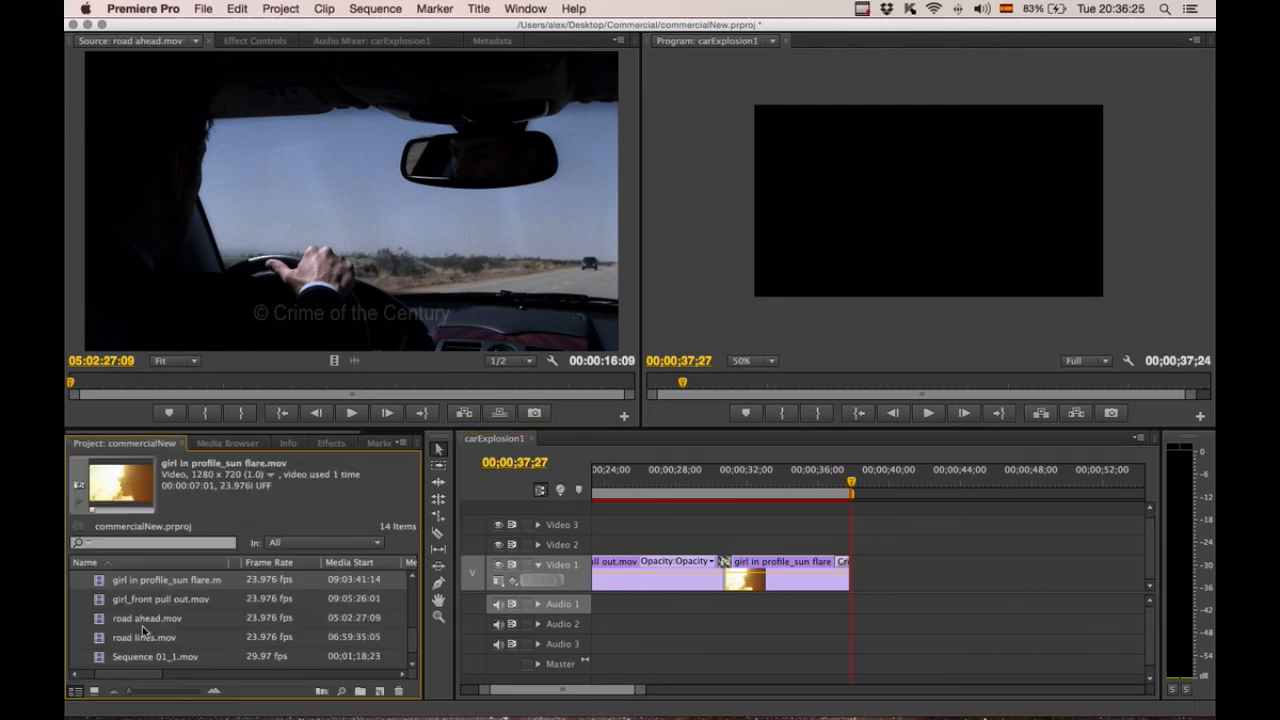
left_click(106, 640)
left_click(101, 658)
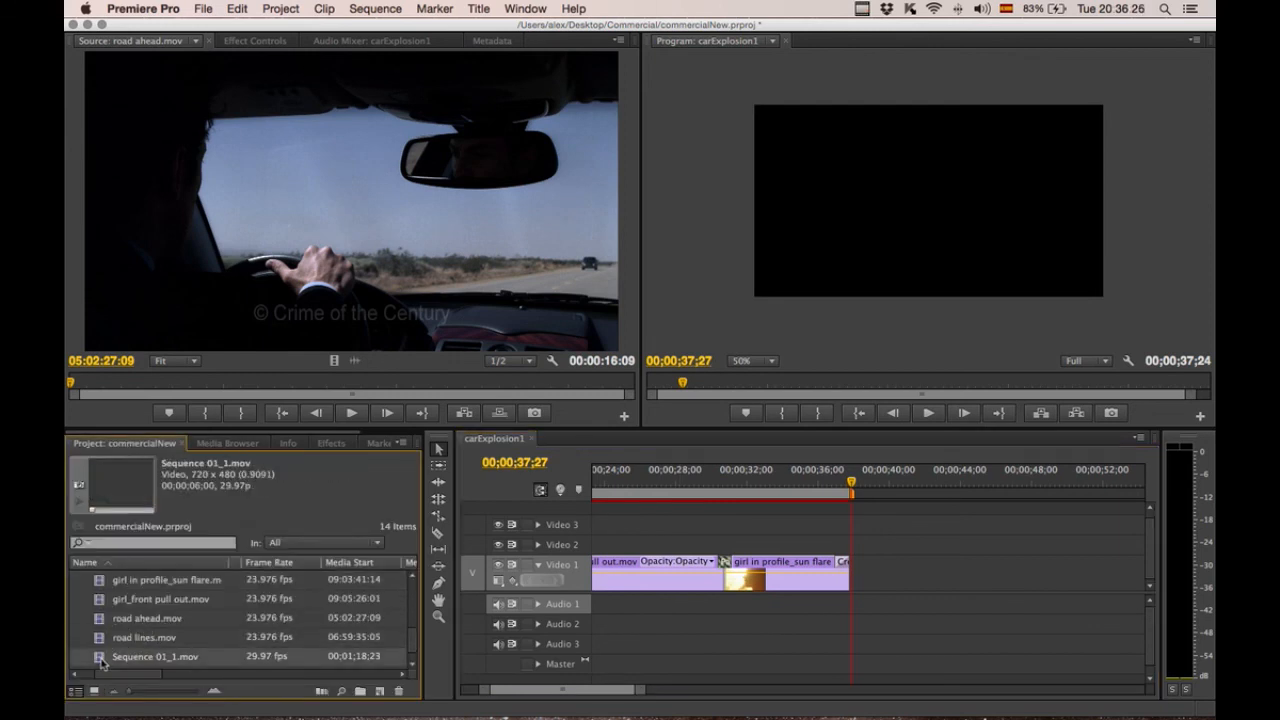
scroll(101, 660, "up", 3)
left_click(97, 604)
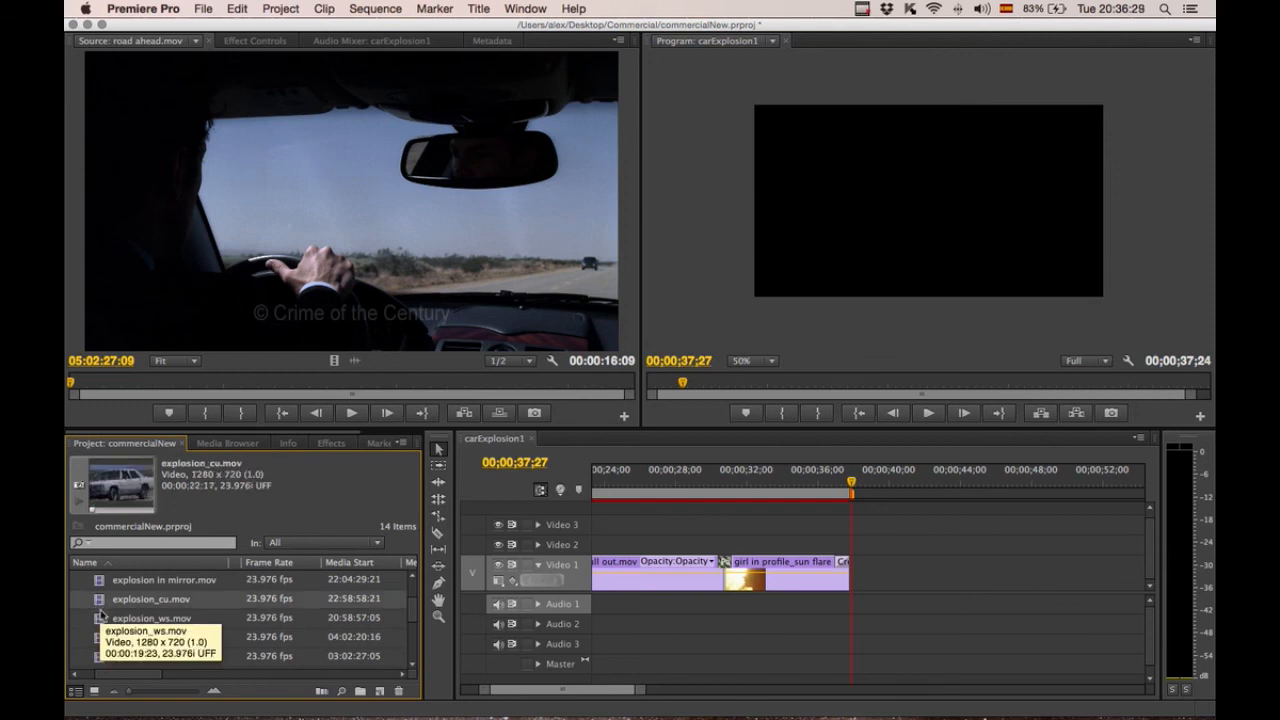
left_click_drag(97, 604, 890, 572)
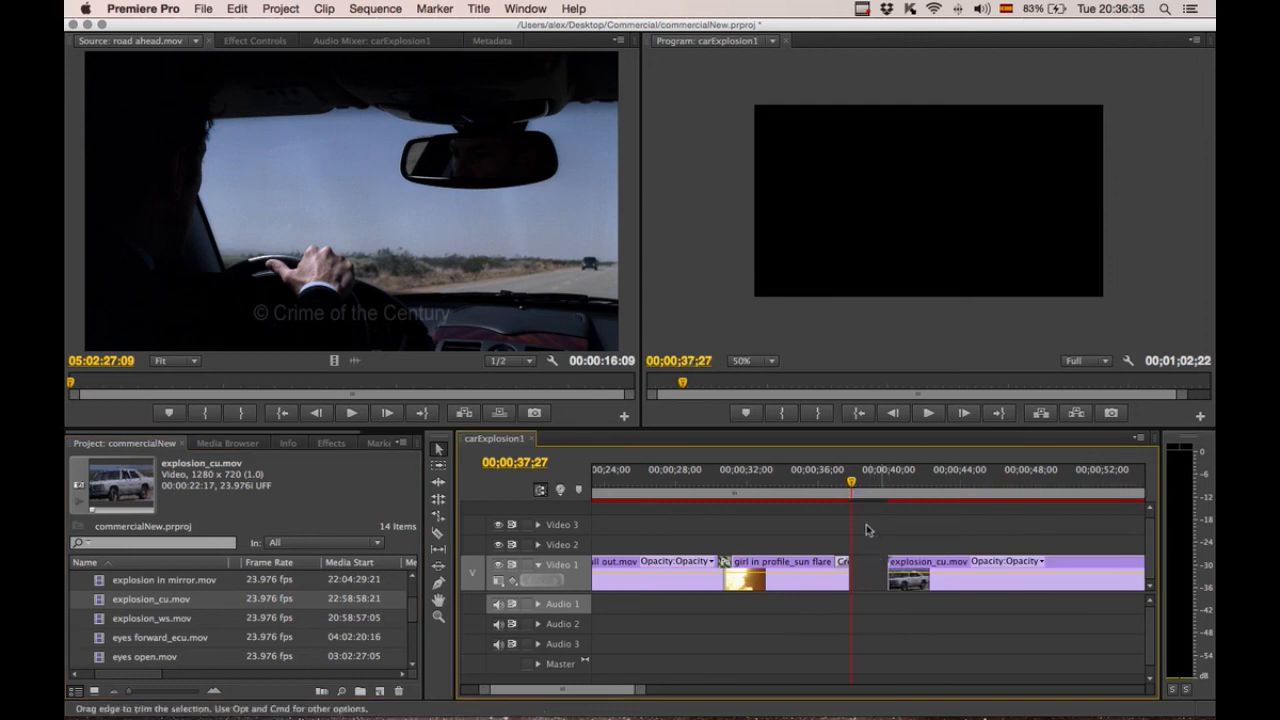
left_click_drag(851, 486, 806, 485)
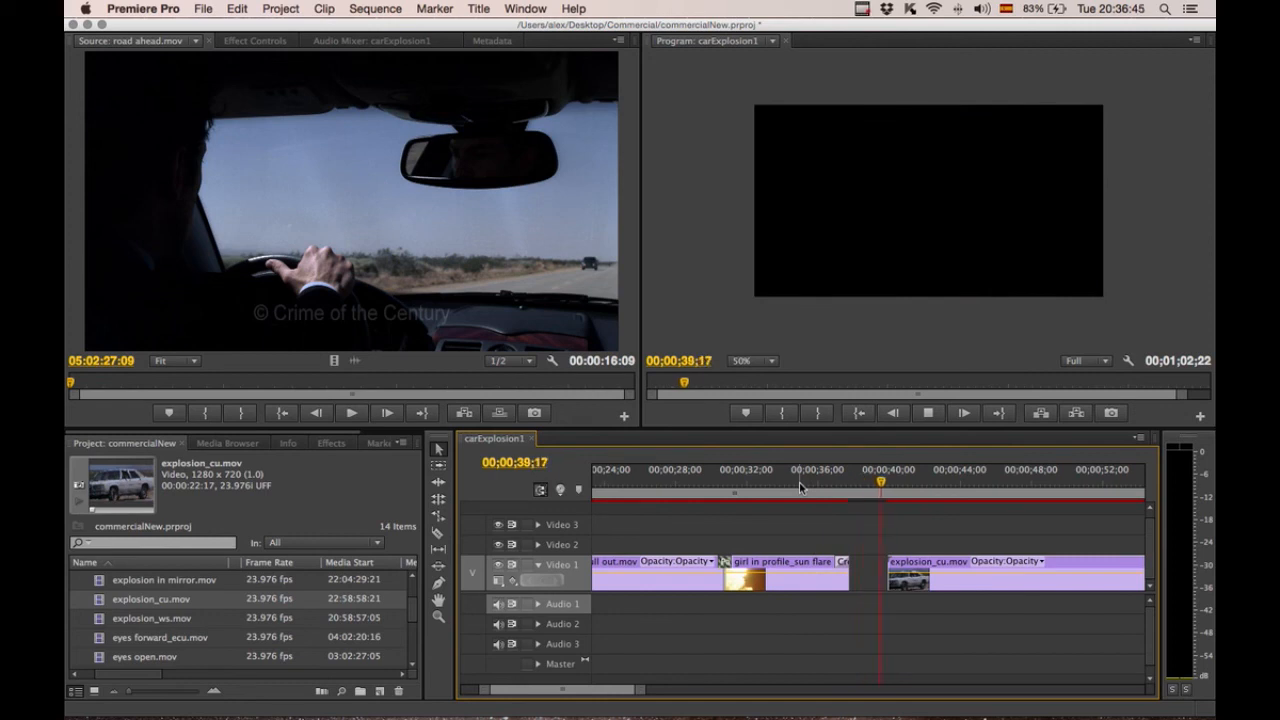
key("space")
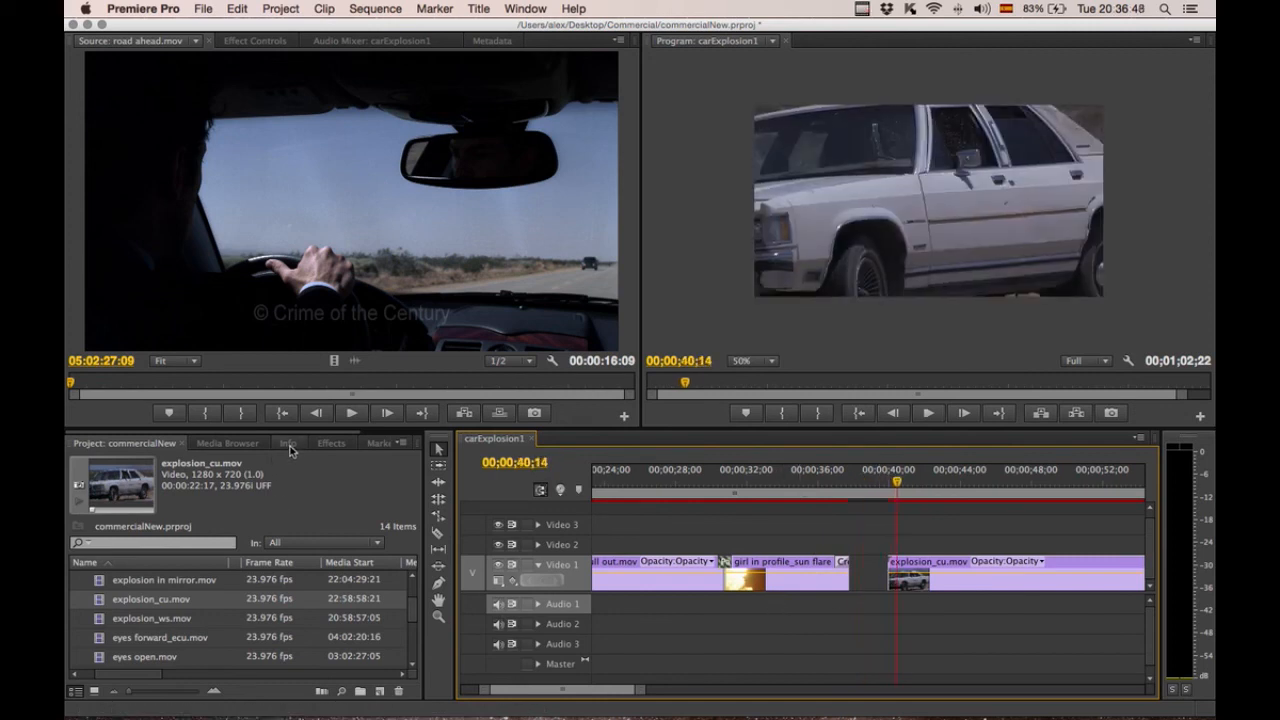
Apply a Cross Dissolve to the start of explosion_cu.mov and play back the fade-in.
left_click(331, 443)
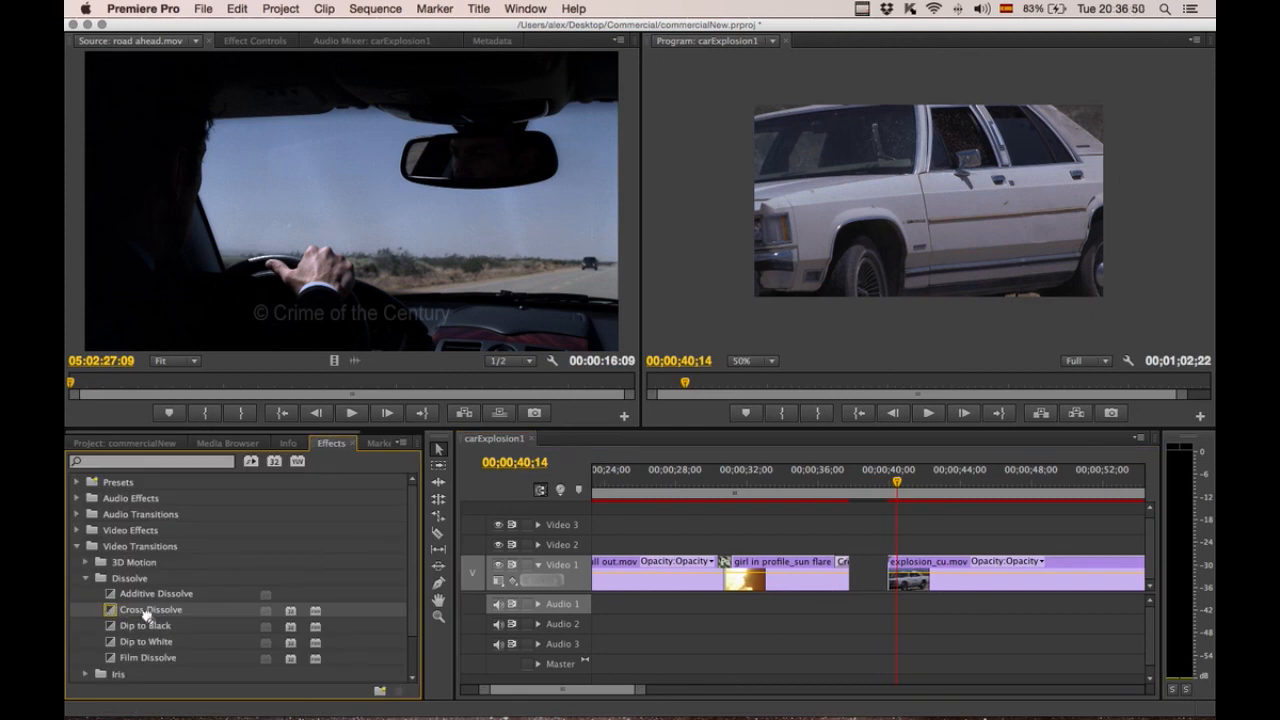
left_click_drag(146, 616, 892, 575)
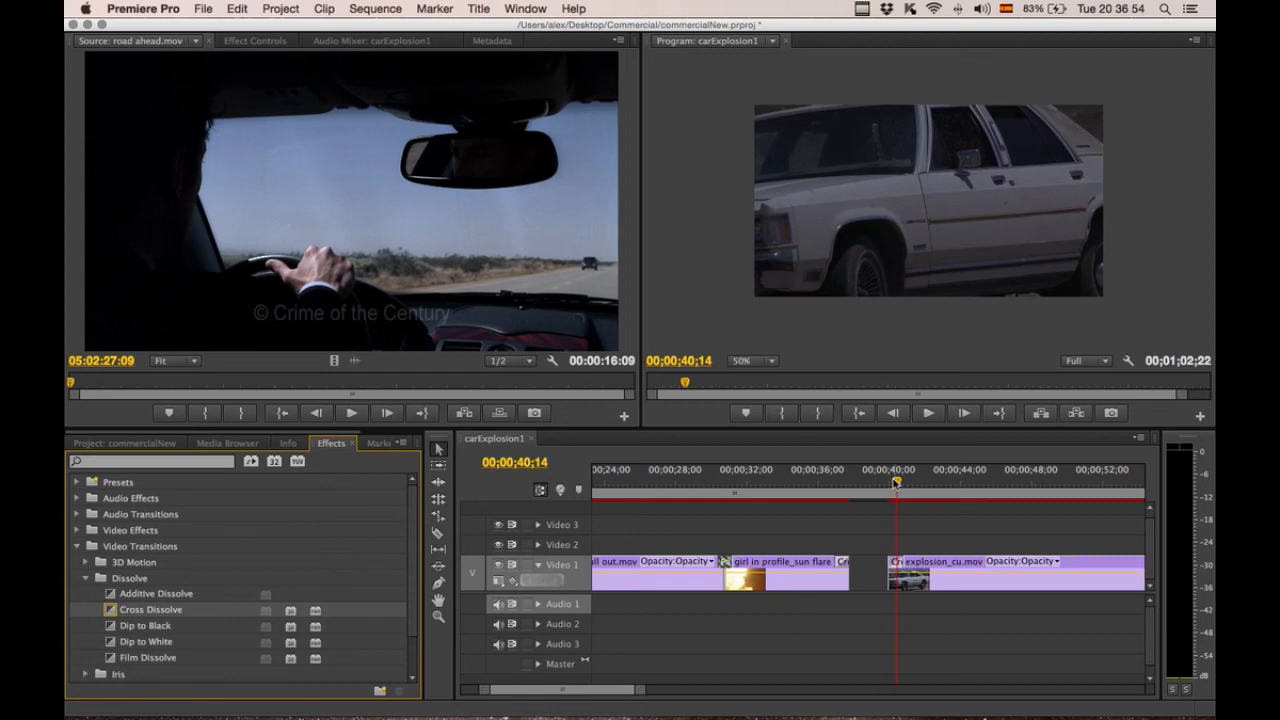
left_click_drag(896, 483, 876, 485)
key("space")
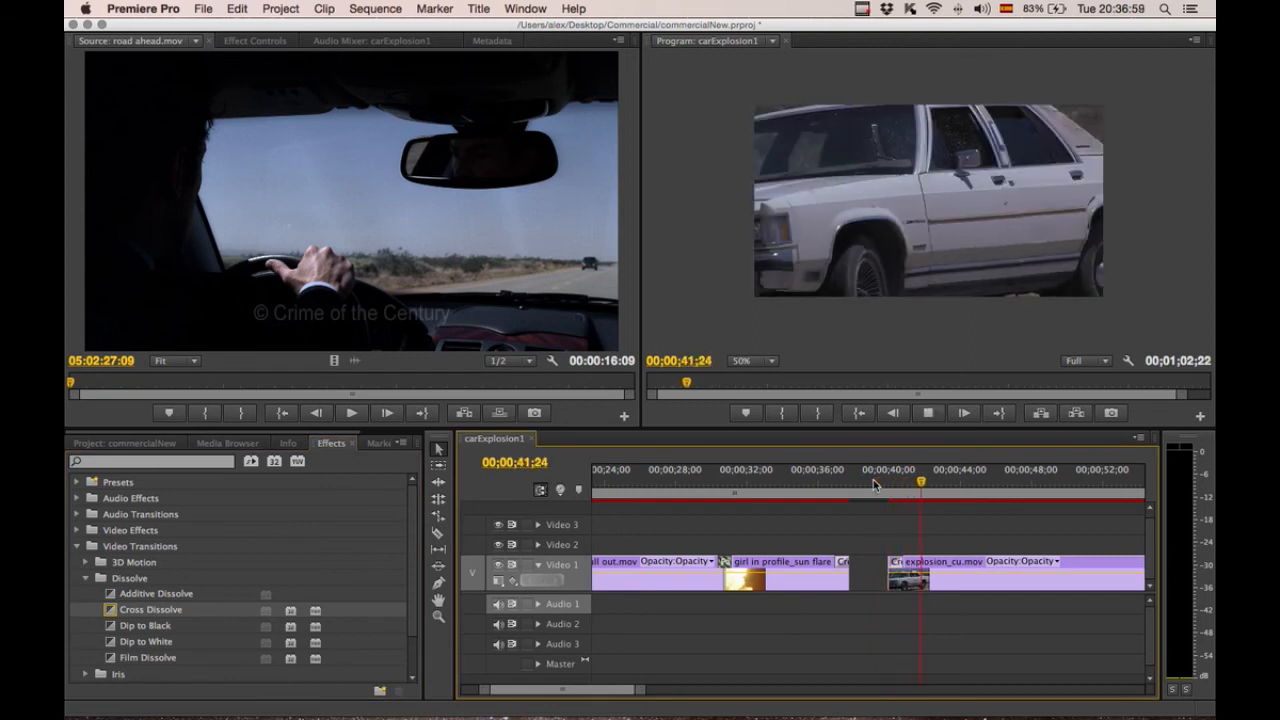
key("space")
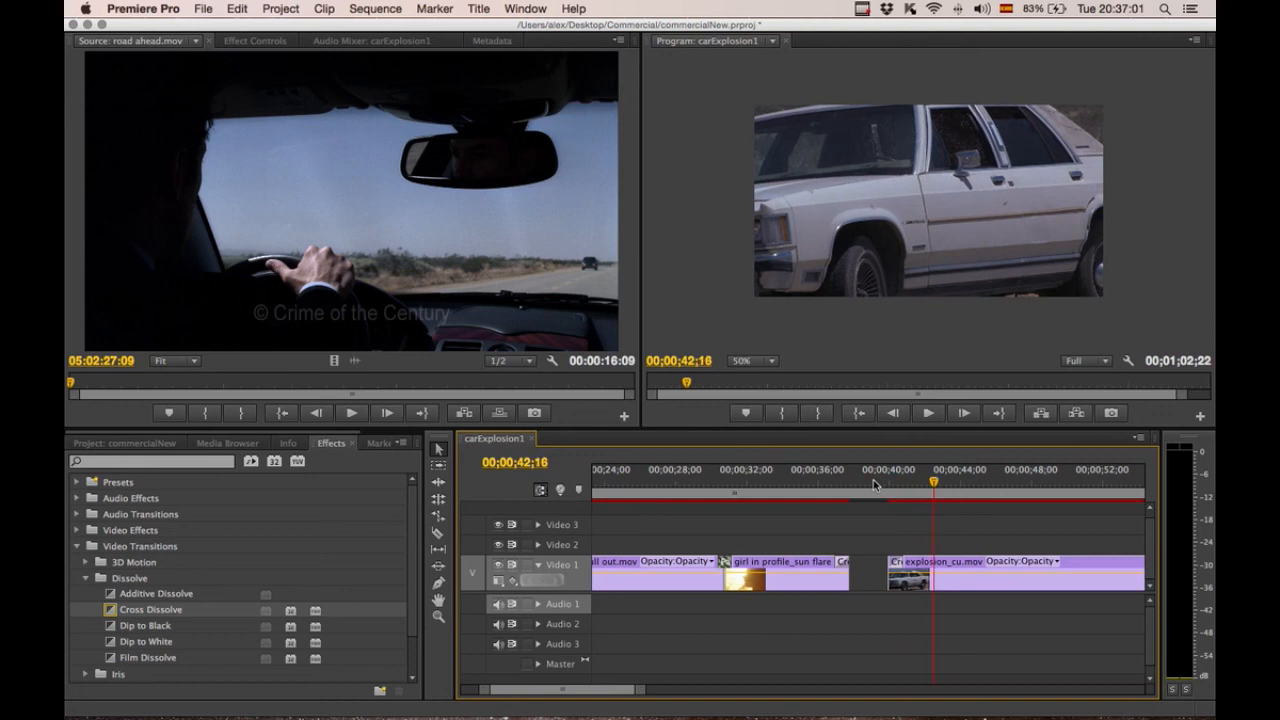
Zoom out the timeline and set the work area to end at 00;00;15;05.
left_click(122, 444)
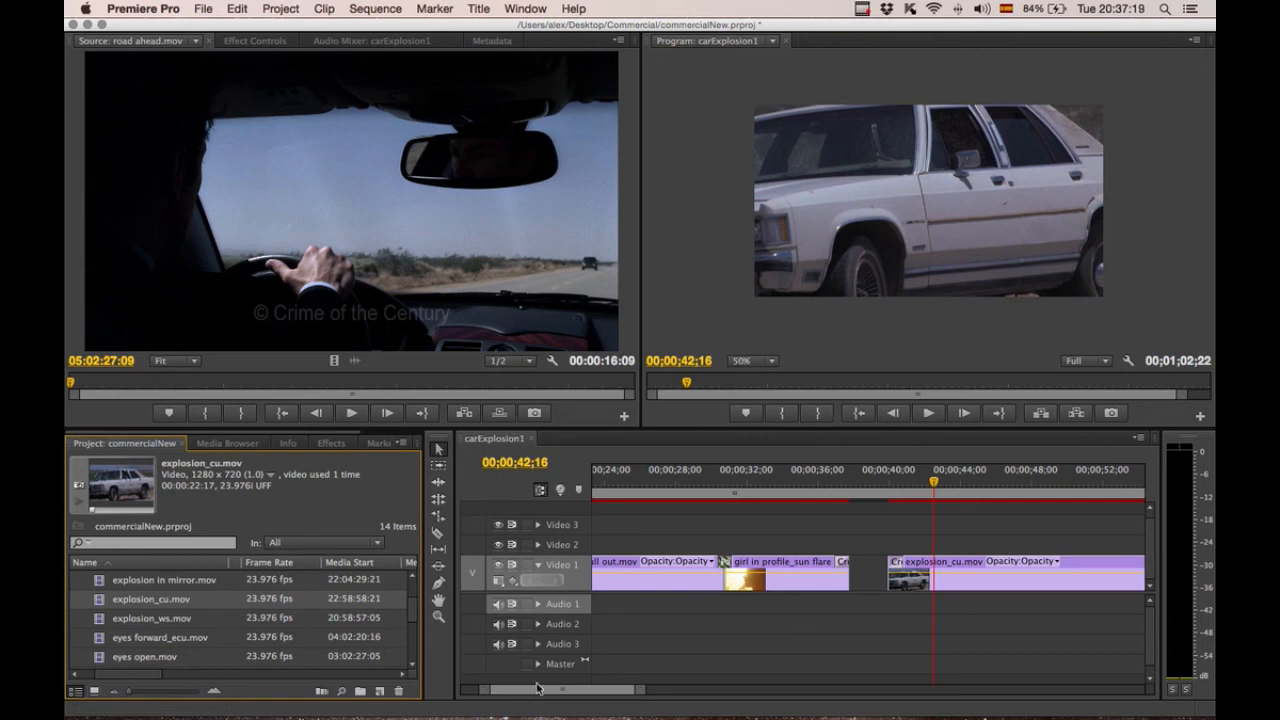
left_click(465, 695)
key("minus")
key("minus")
key("minus")
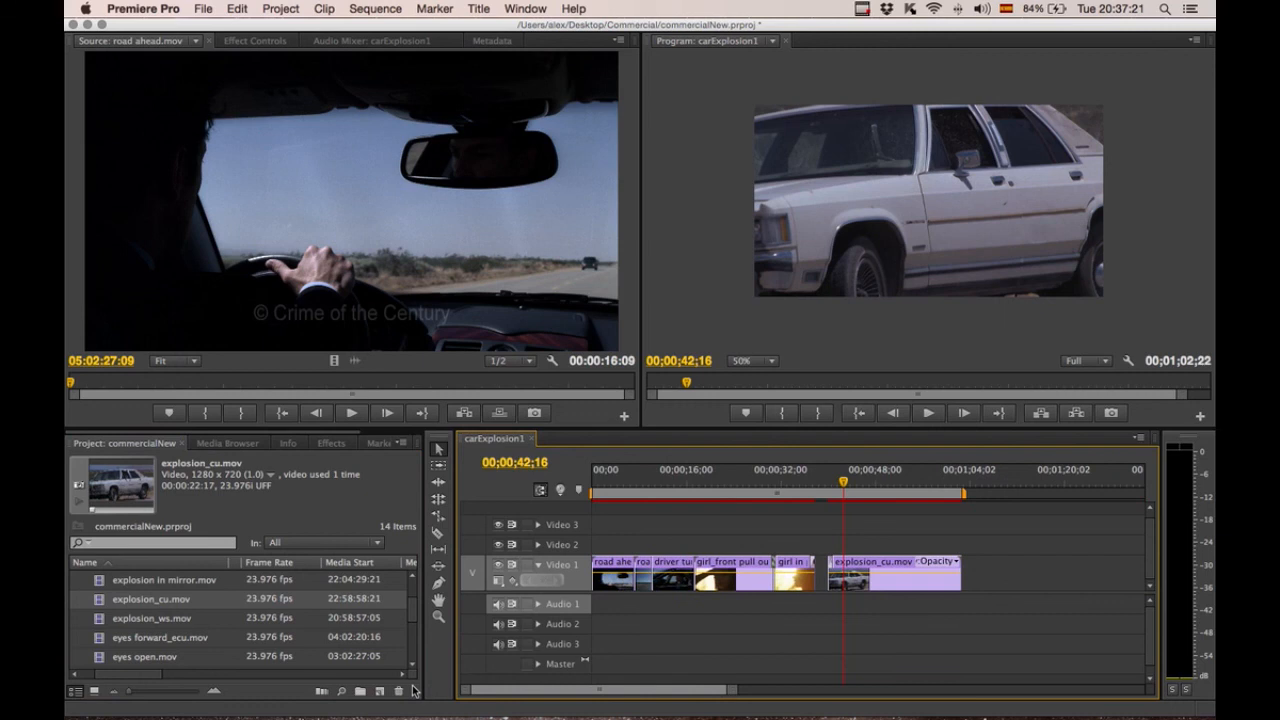
left_click_drag(737, 698, 762, 694)
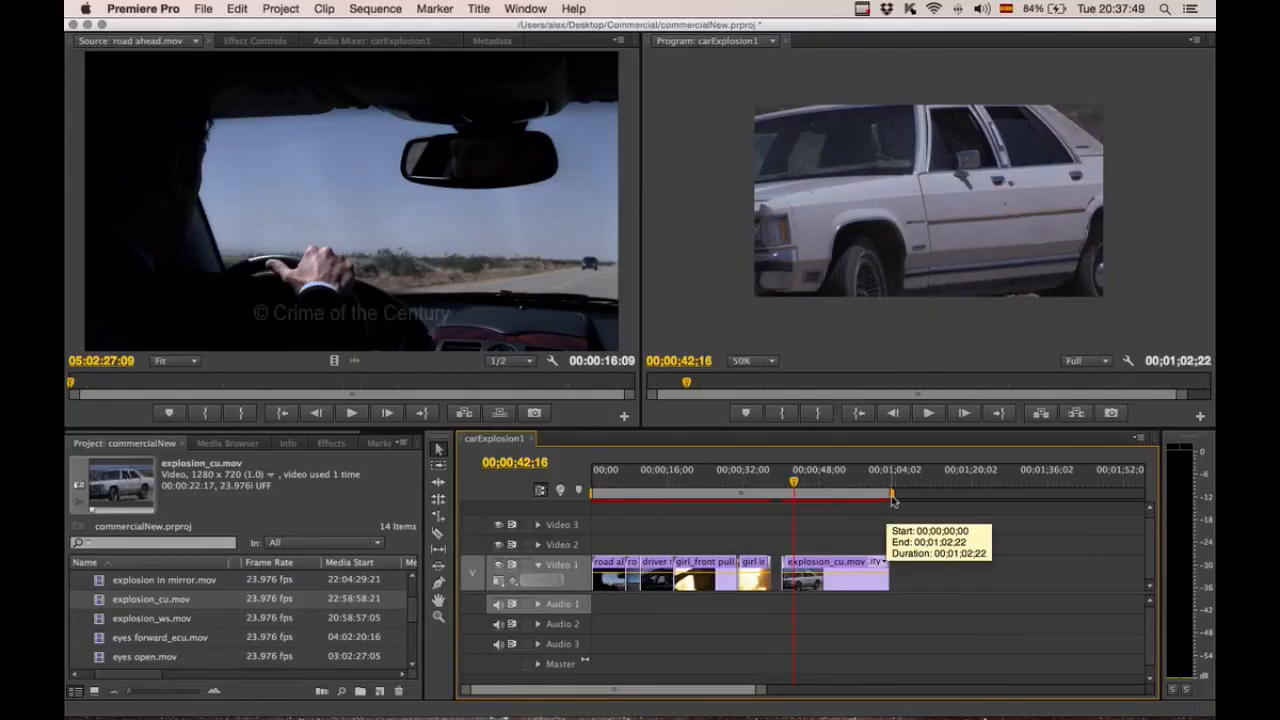
left_click_drag(893, 499, 1048, 505)
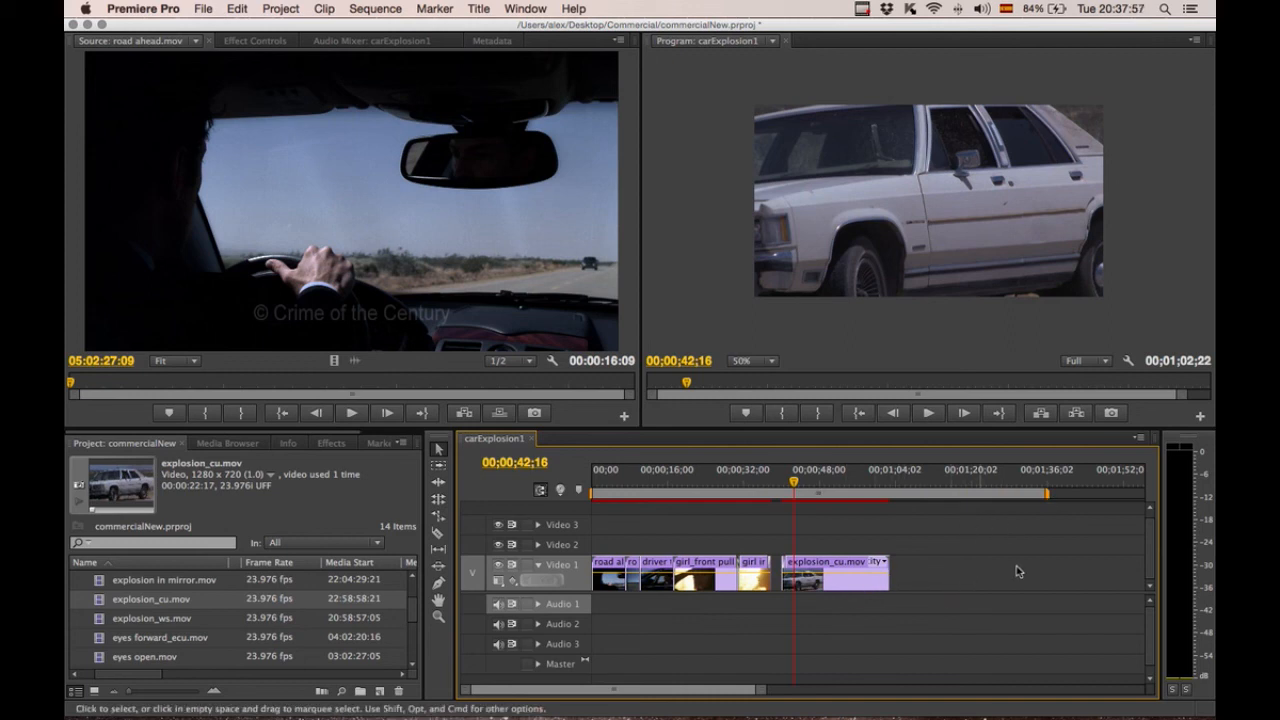
left_click_drag(1047, 497, 666, 495)
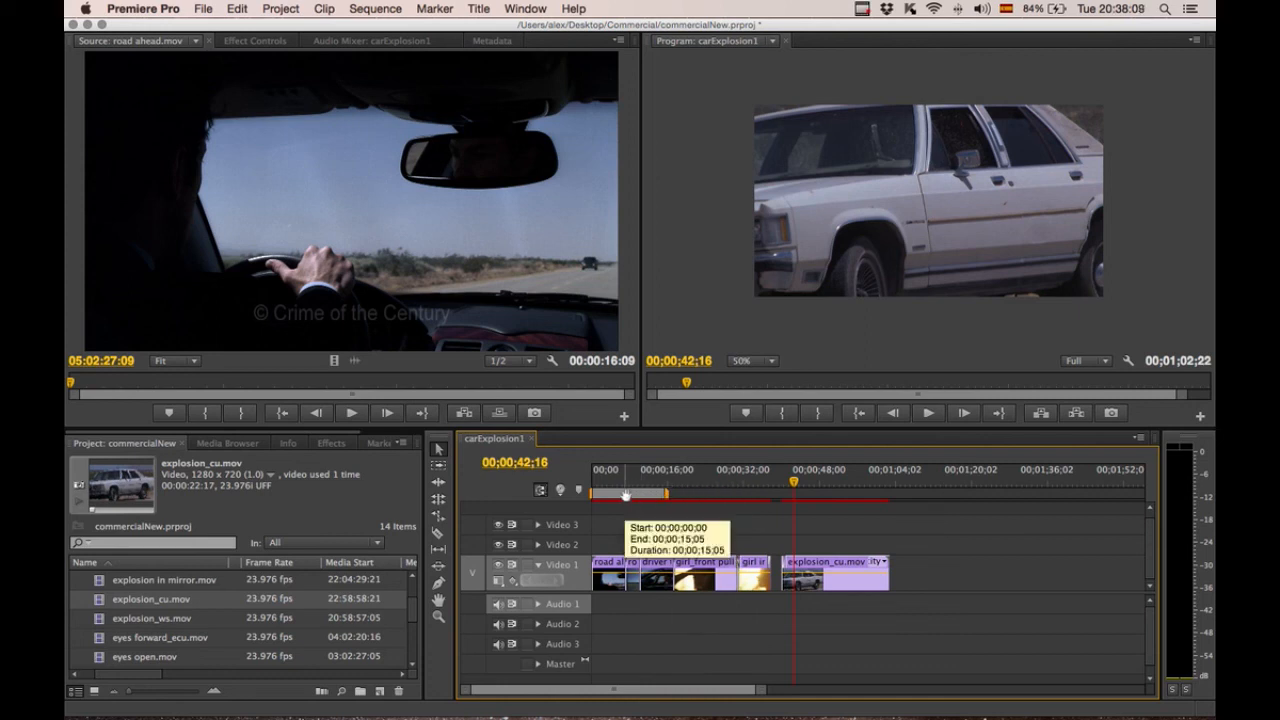
Extend the work area bar so it spans from the sequence start to the end of explosion_cu.mov.
left_click_drag(626, 486, 748, 498)
left_click(640, 485)
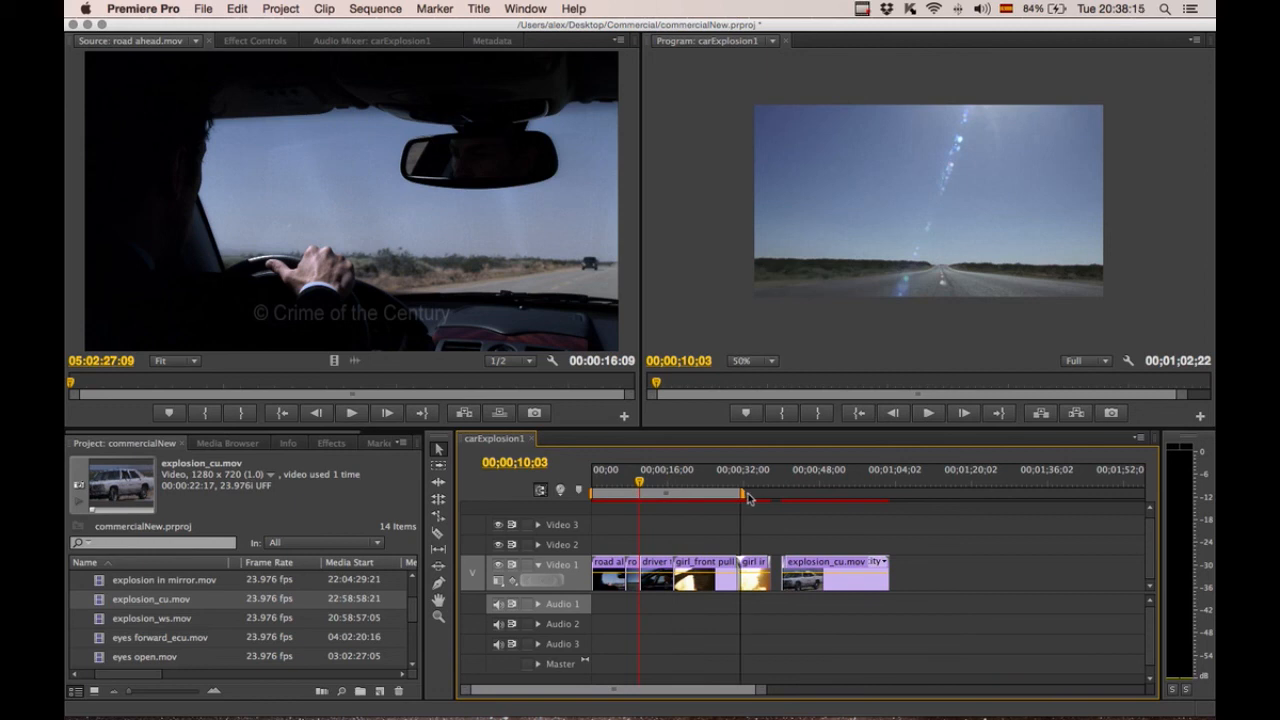
left_click_drag(593, 493, 688, 497)
left_click_drag(700, 484, 590, 500)
left_click_drag(742, 494, 892, 497)
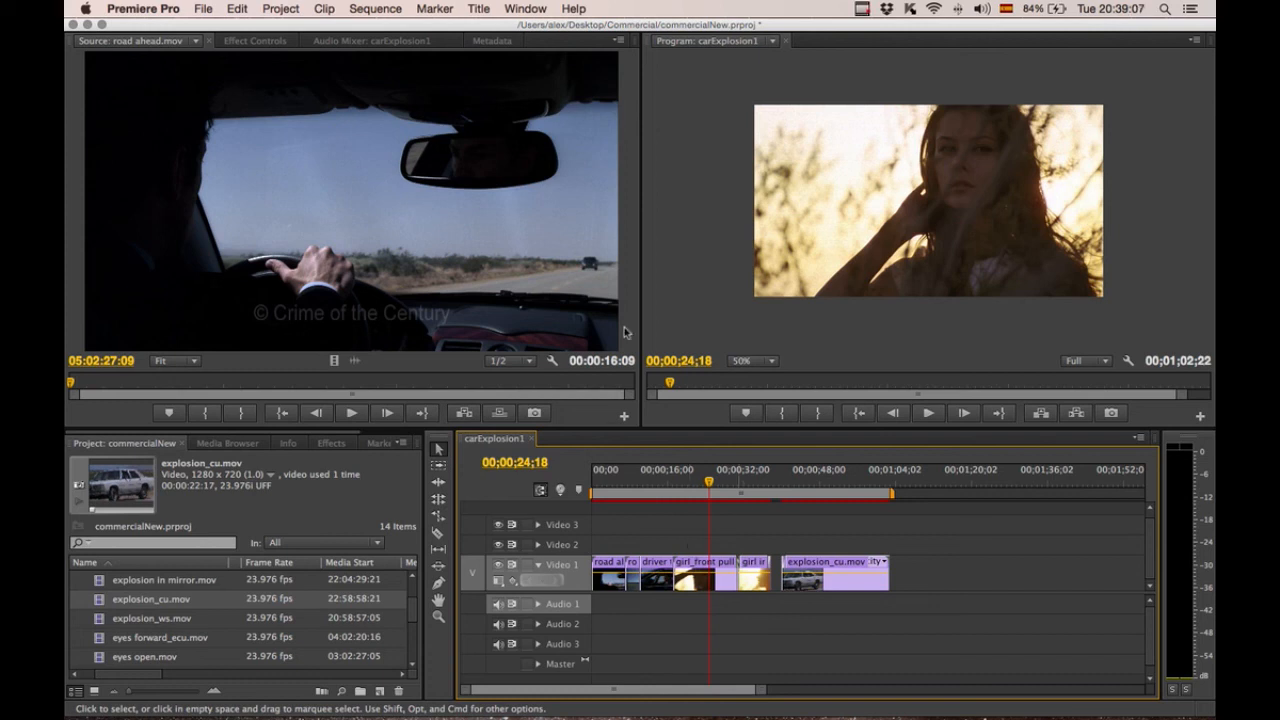
Save the project under a new name, commercialNew1, in the Commercial folder.
left_click(205, 8)
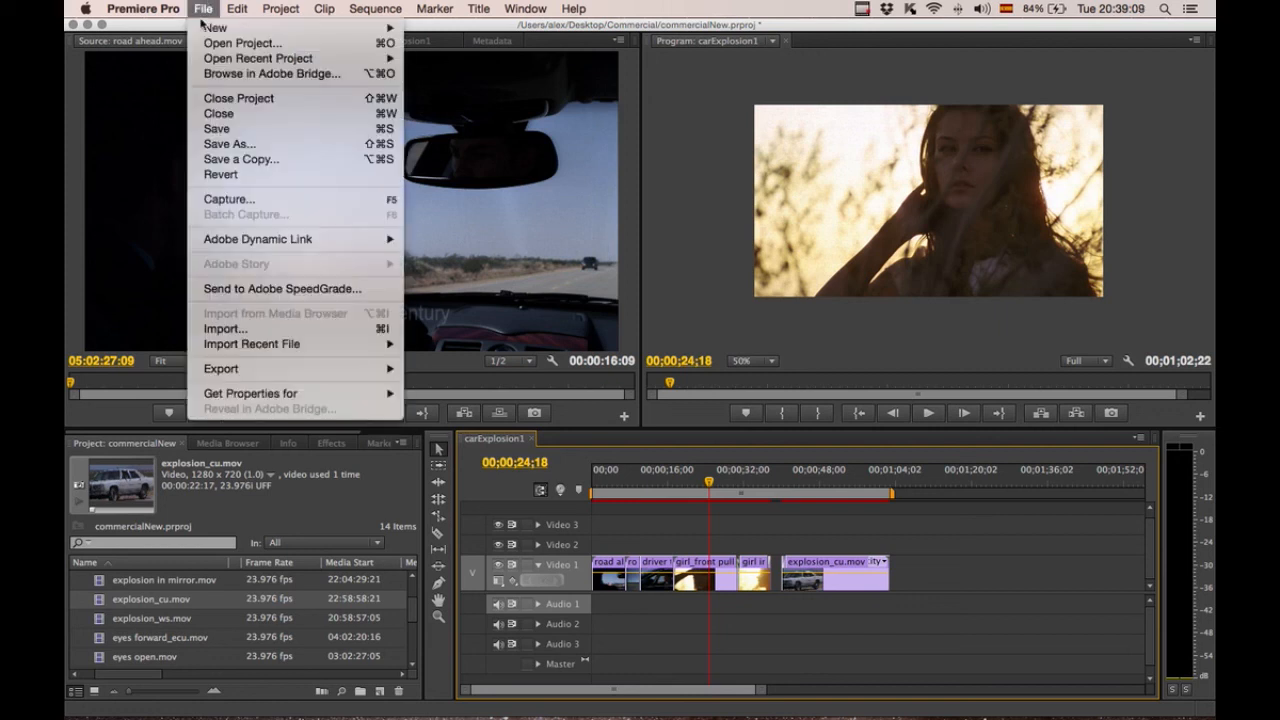
left_click(238, 146)
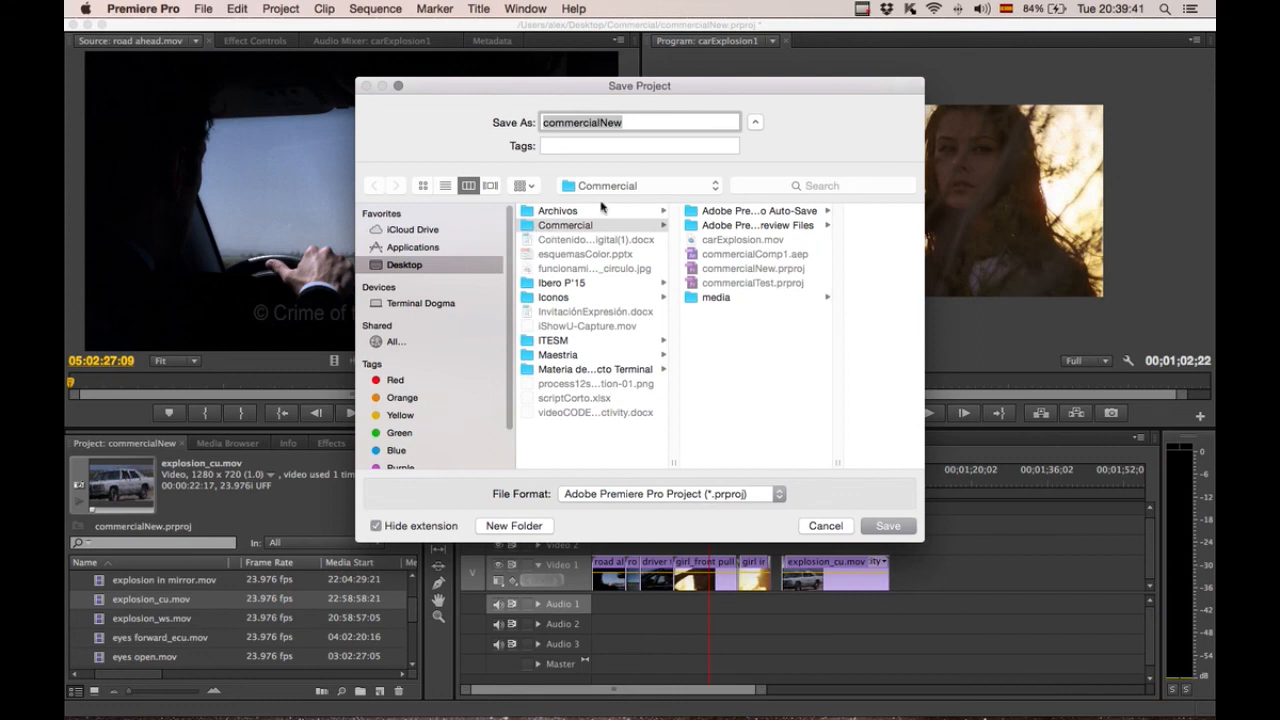
left_click(638, 121)
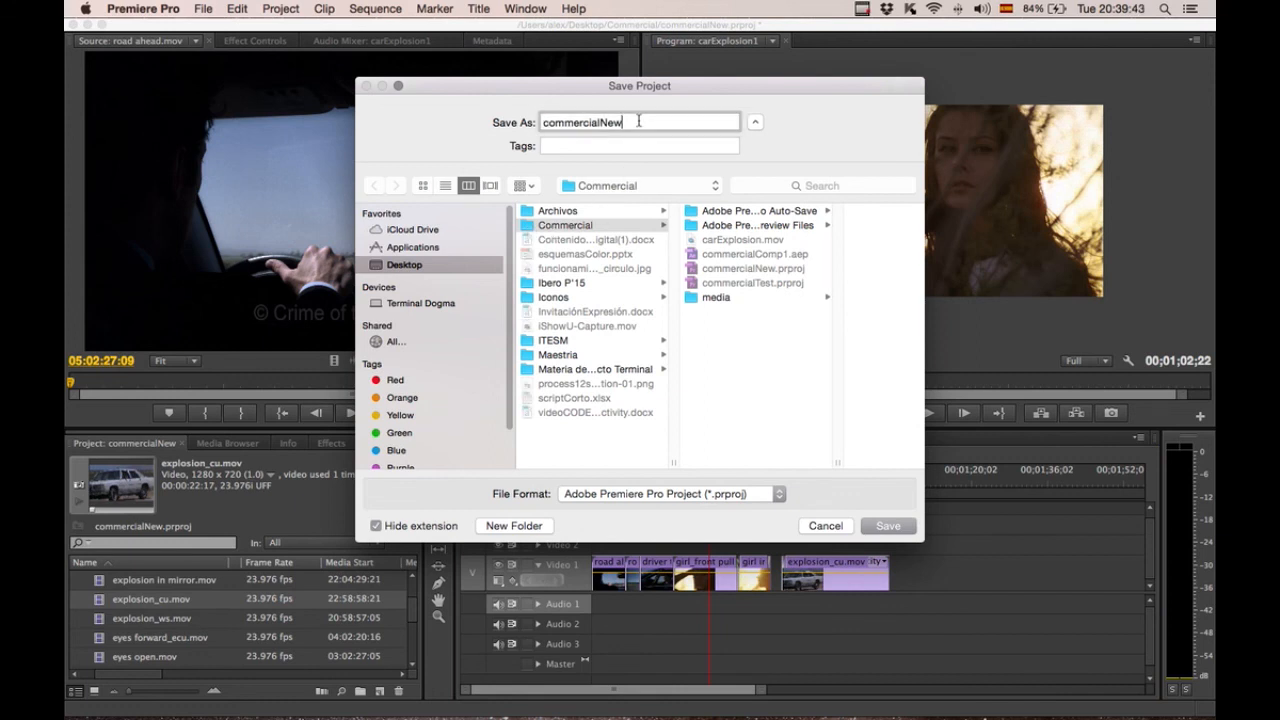
type("1")
key("Return")
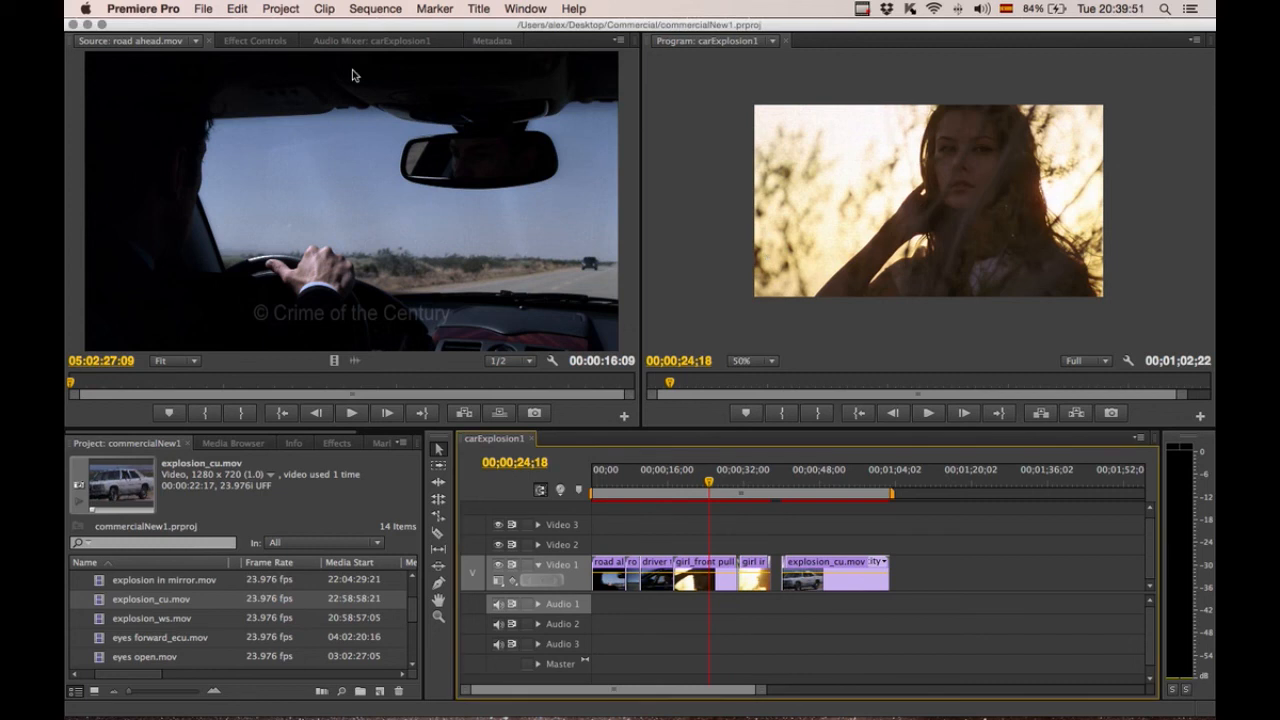
Open the media export settings for the sequence and scrub through the work area preview.
left_click(203, 9)
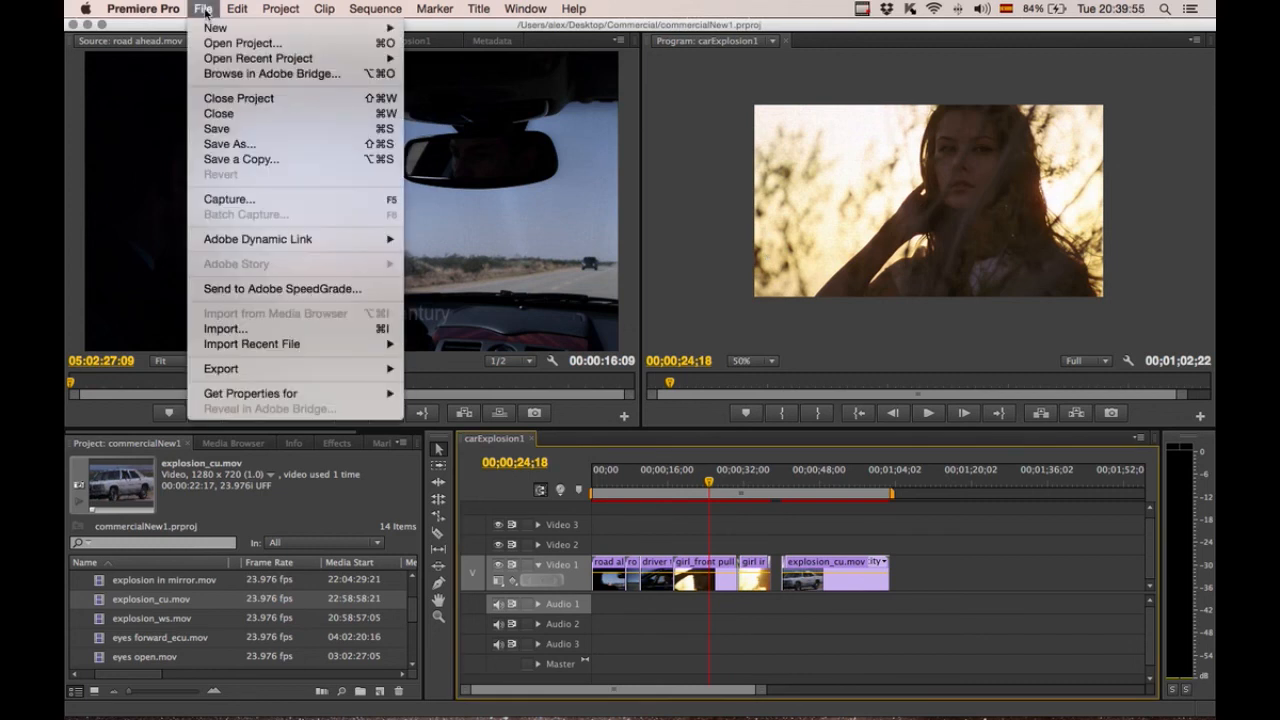
mouse_move(226, 370)
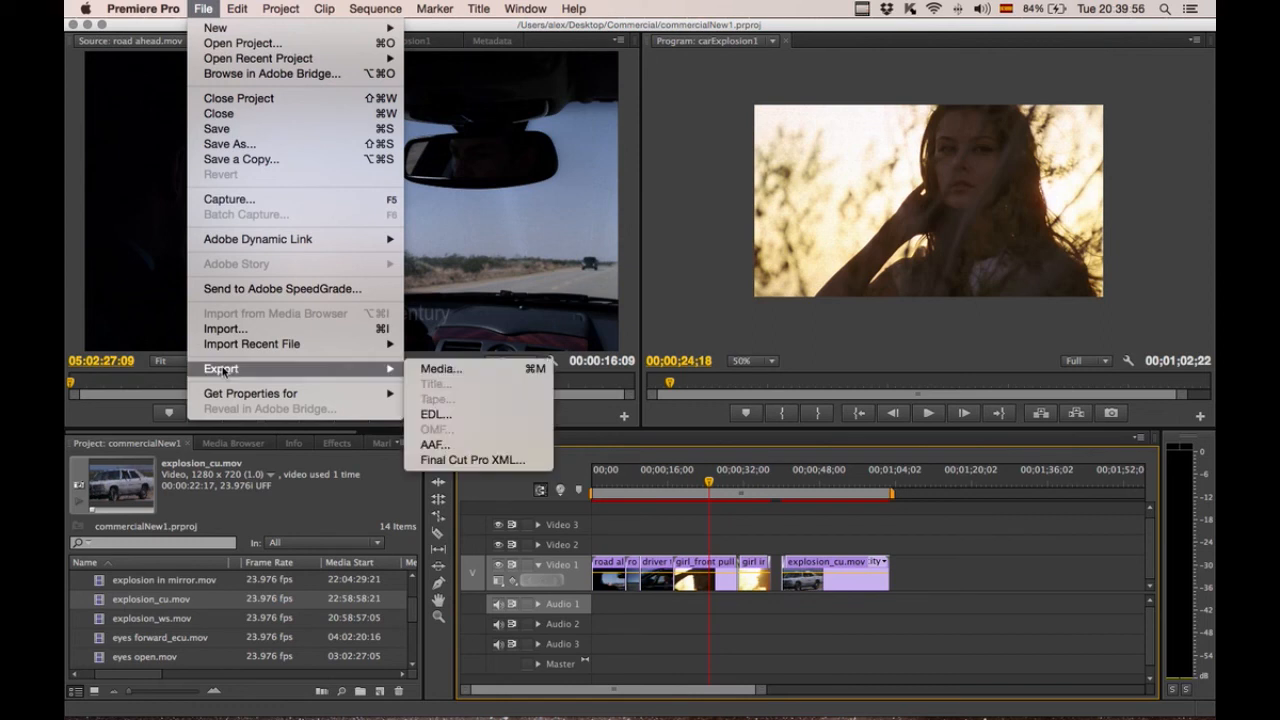
left_click(460, 372)
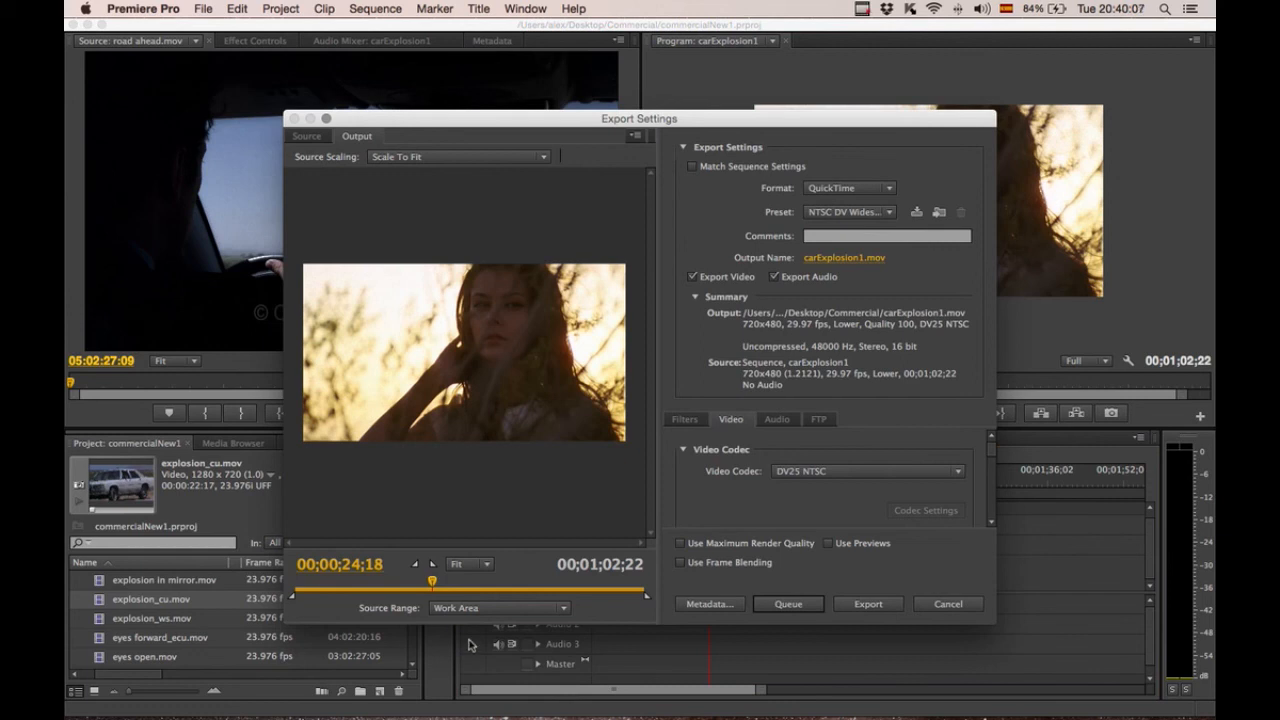
left_click_drag(438, 584, 290, 588)
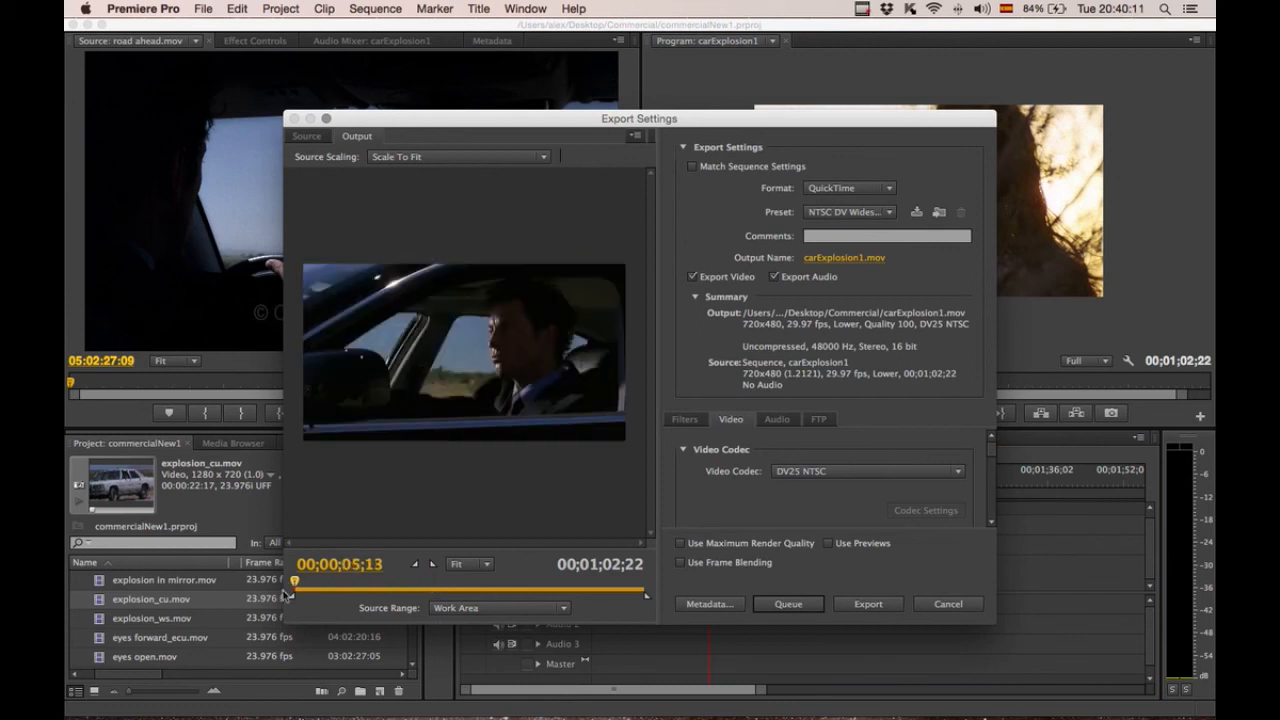
left_click(642, 588)
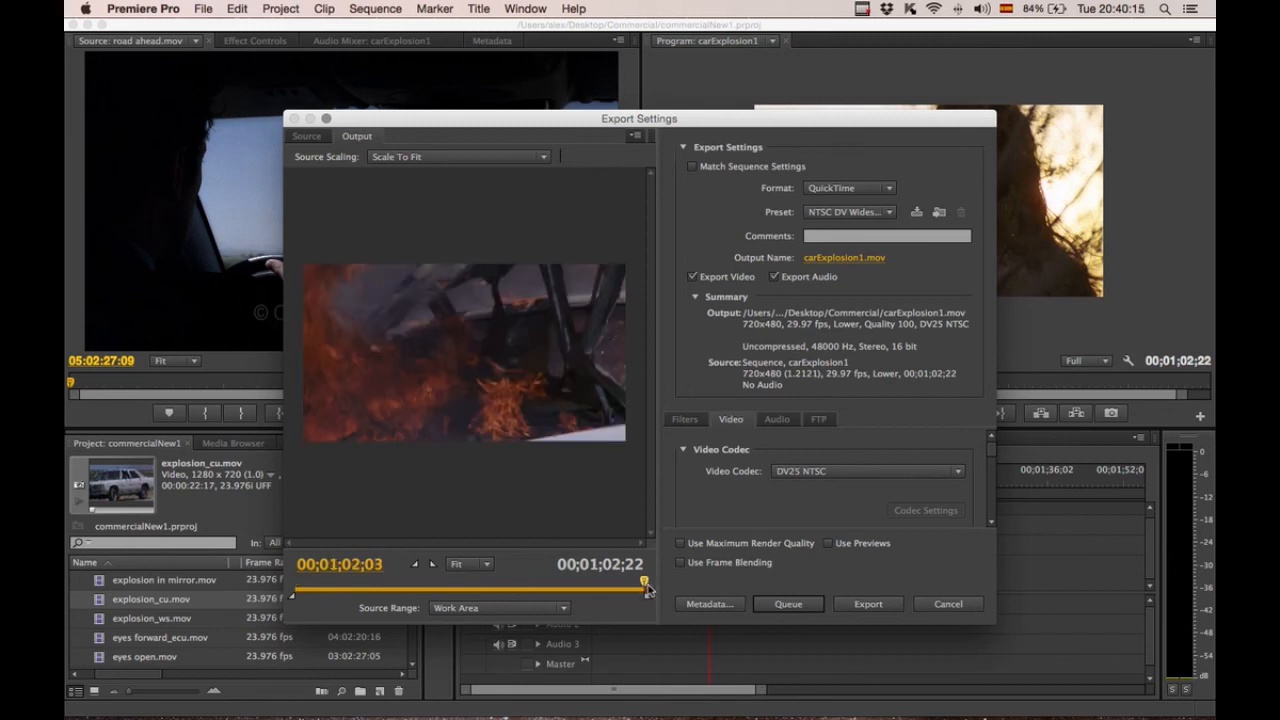
left_click_drag(644, 588, 537, 588)
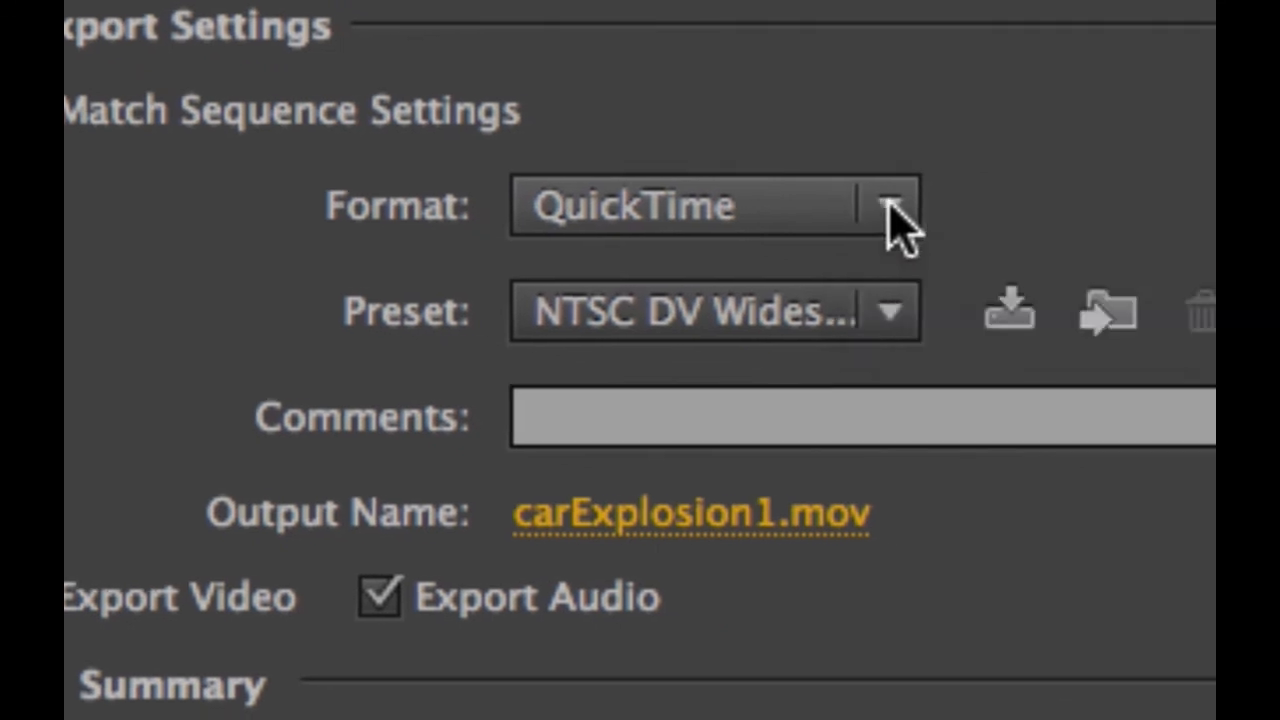
left_click(890, 210)
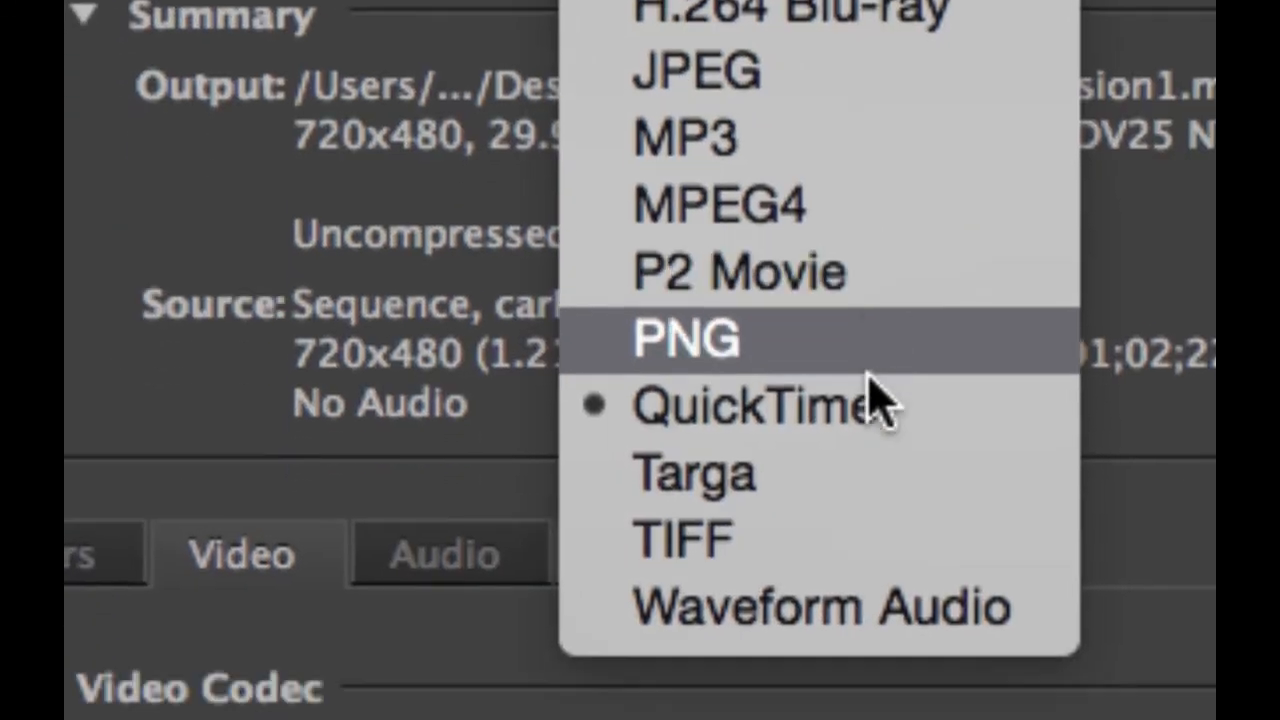
left_click(866, 388)
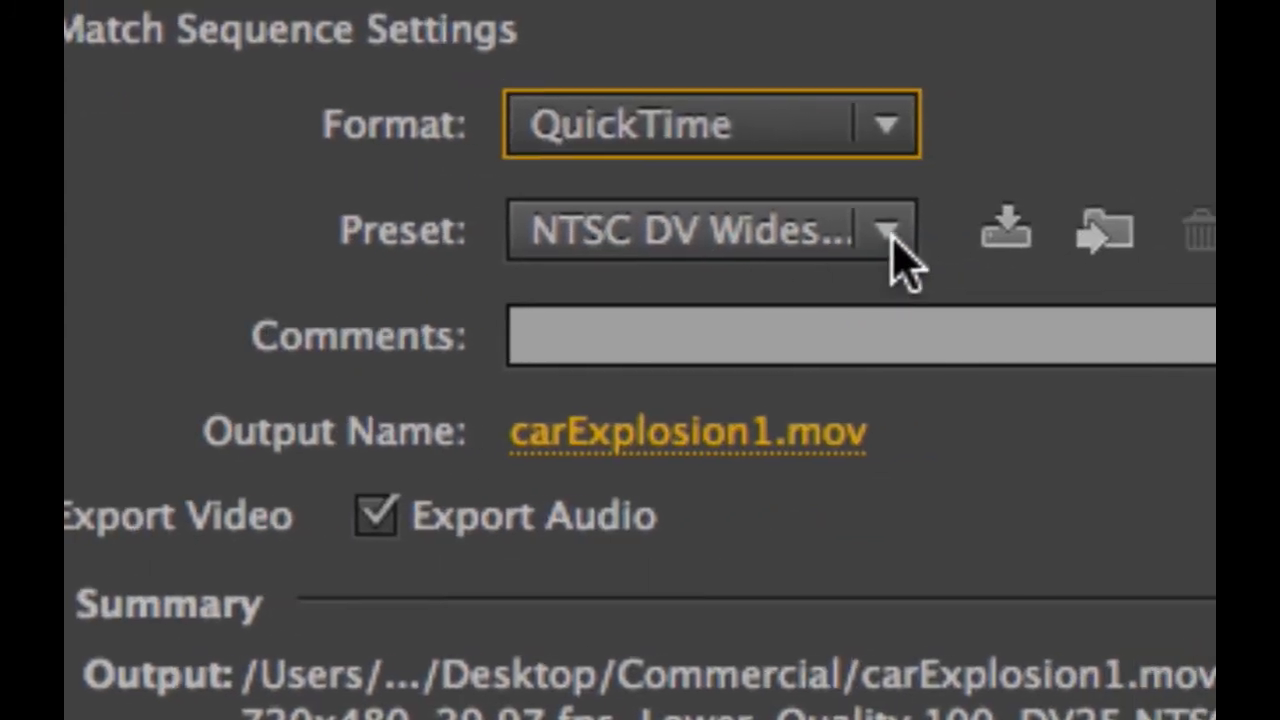
left_click(890, 236)
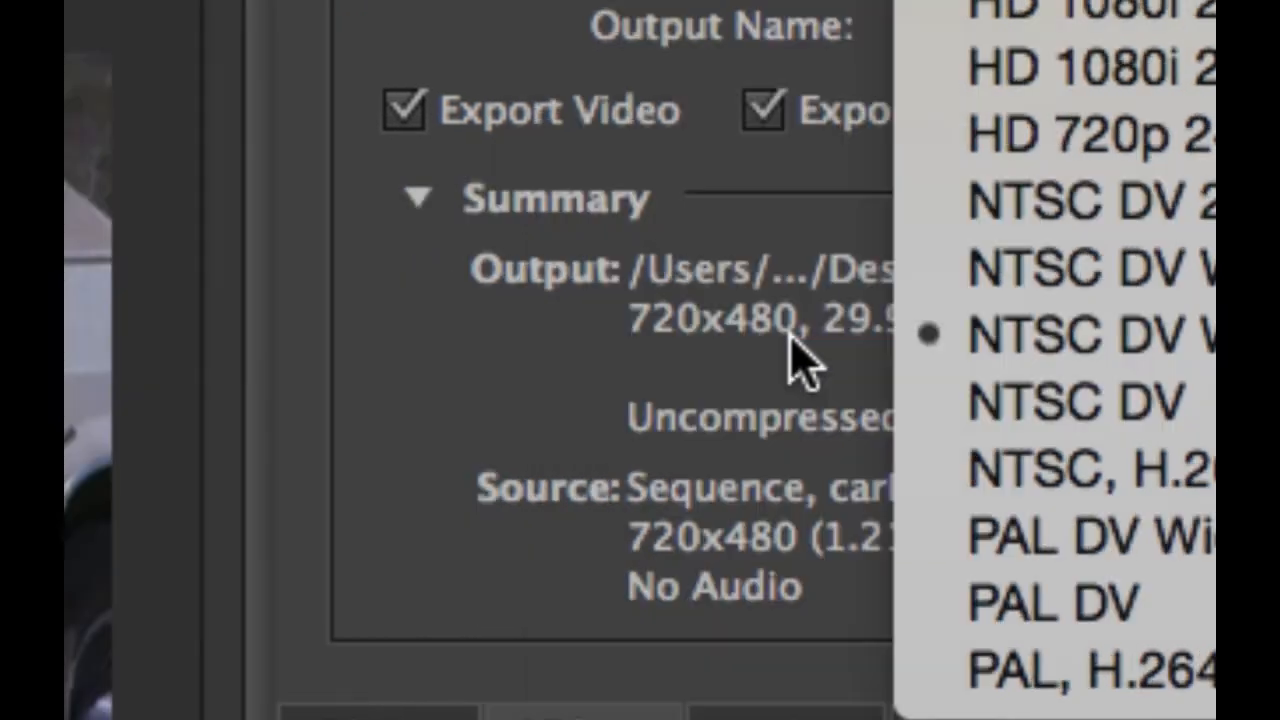
left_click(443, 309)
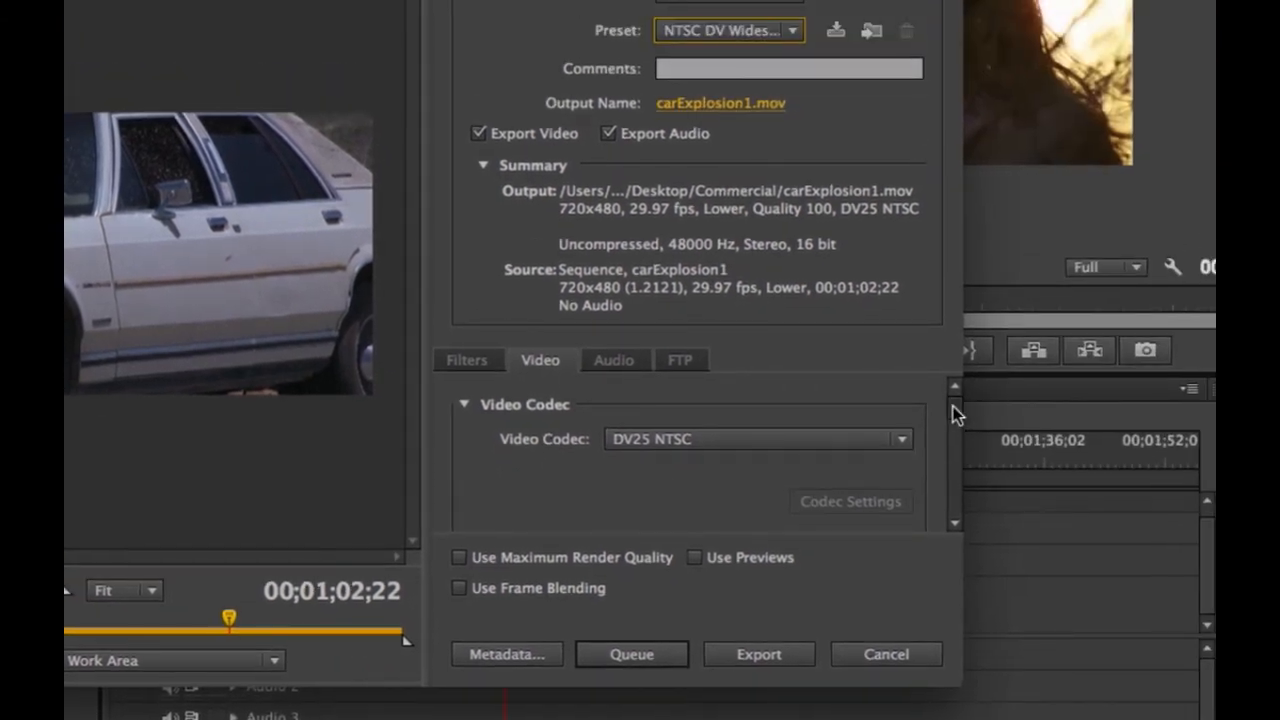
Set the video codec to MPEG-4 Video and export the sequence as carExplosion1.mov.
left_click_drag(1034, 359, 1034, 364)
left_click(917, 417)
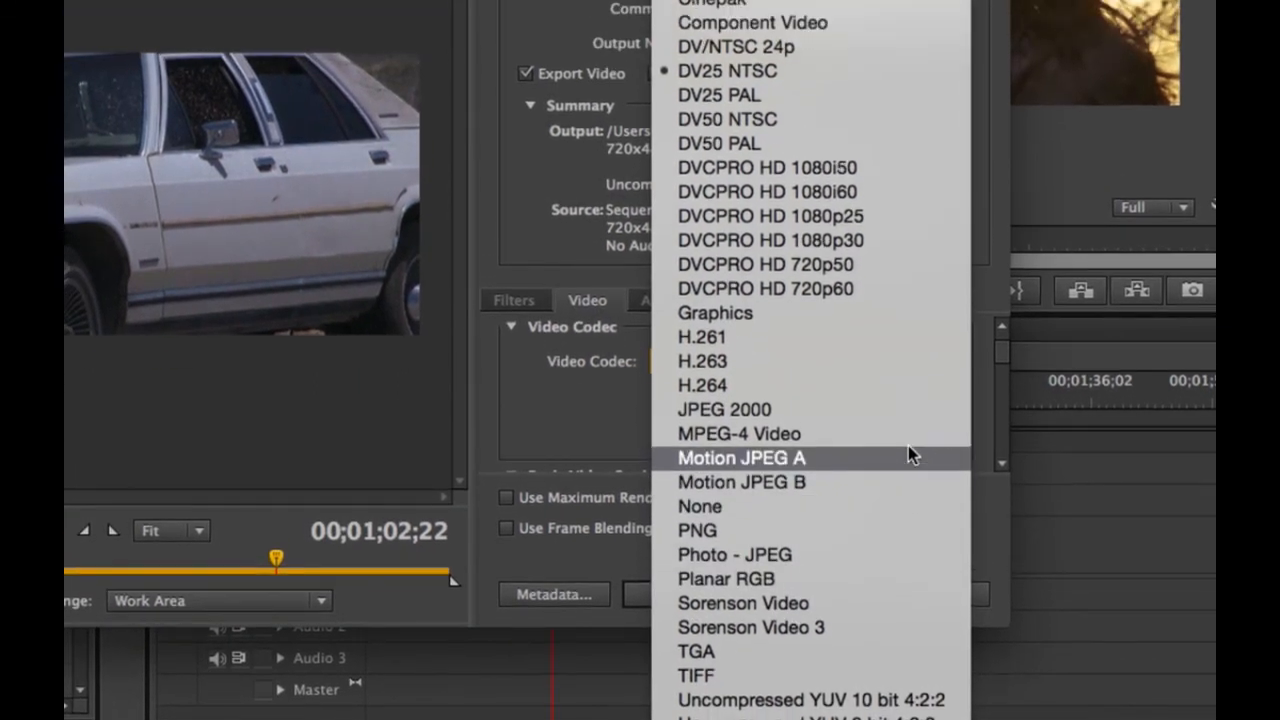
left_click(908, 444)
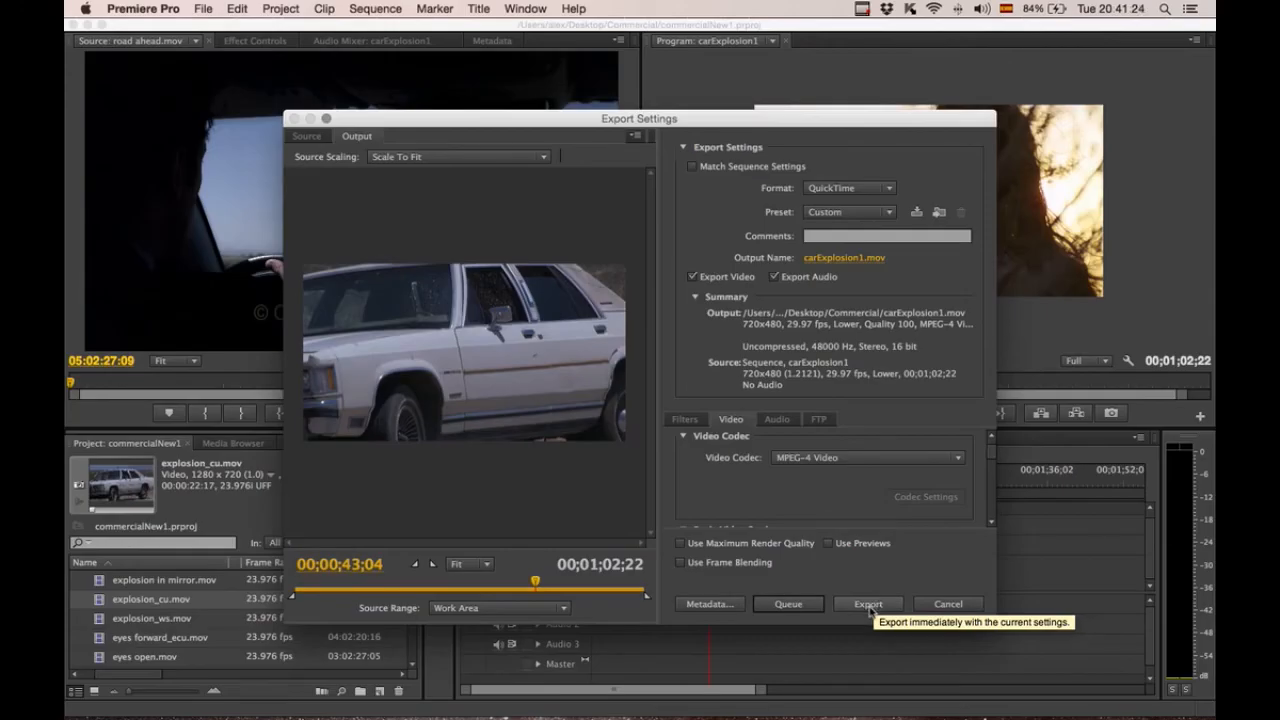
left_click(869, 606)
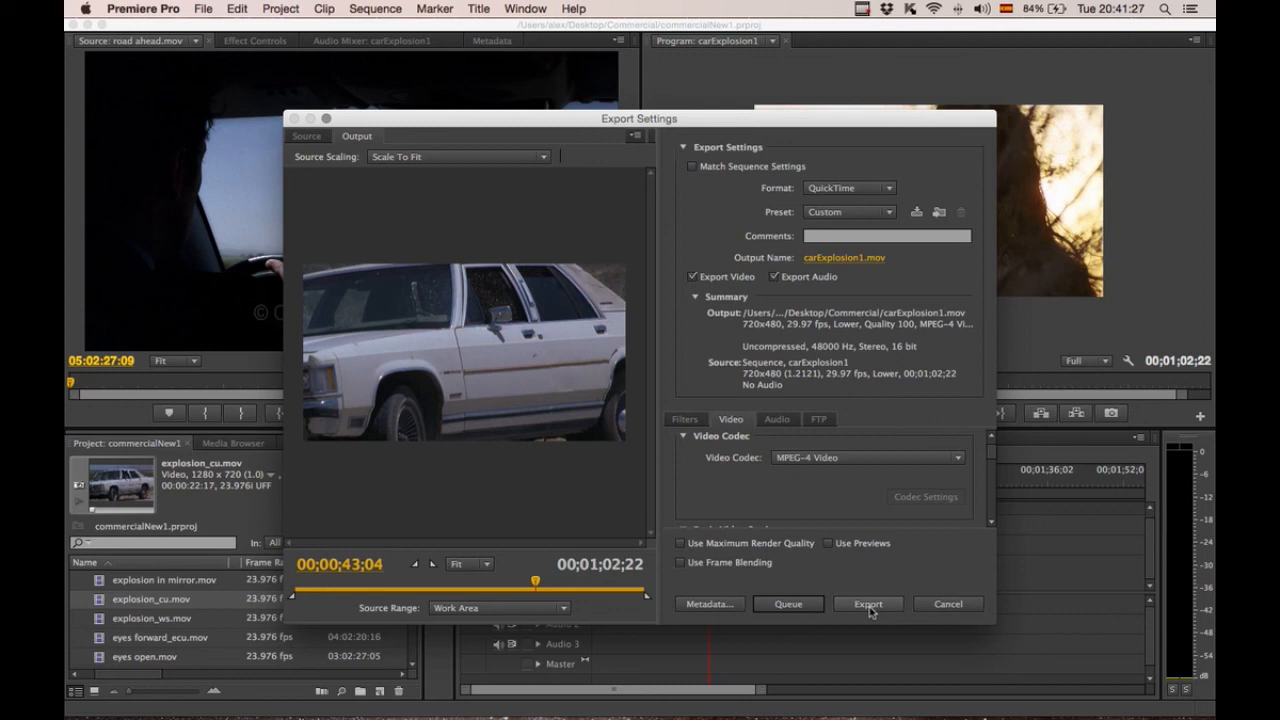
left_click(869, 605)
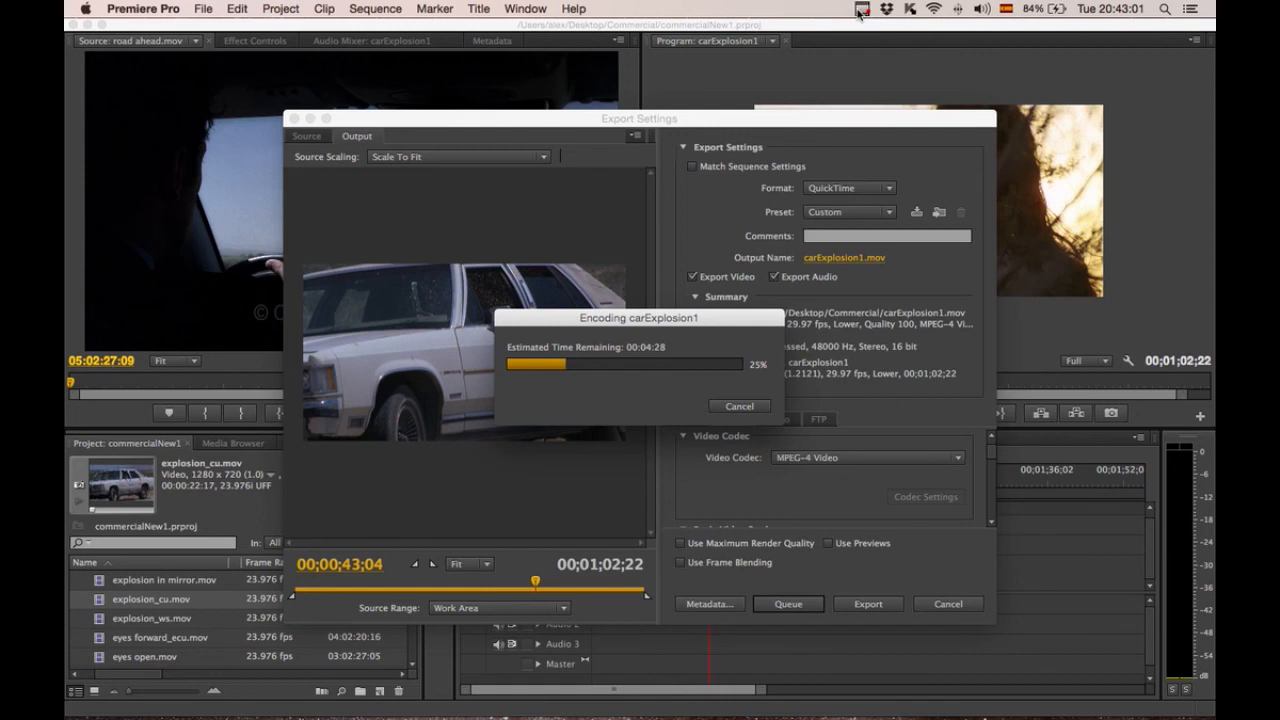
left_click(862, 11)
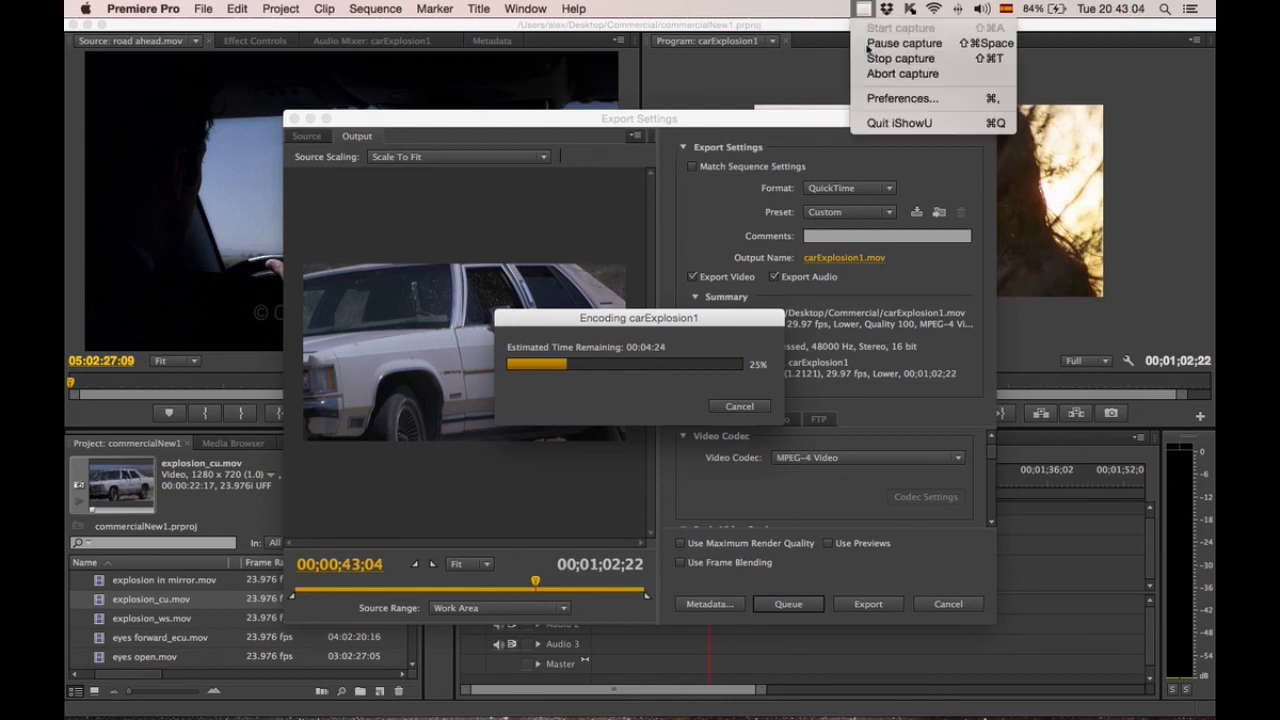
left_click(869, 46)
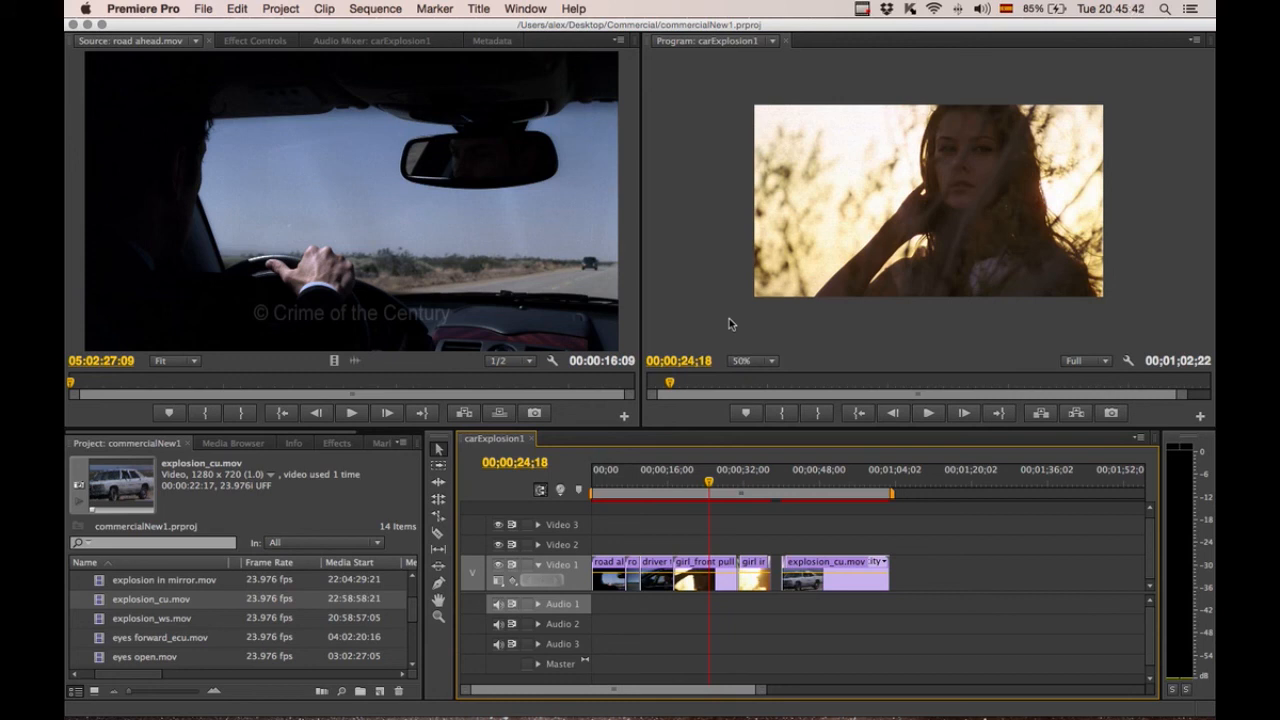
Hide Premiere Pro and open the Commercial folder from the desktop in Finder.
key("super+h")
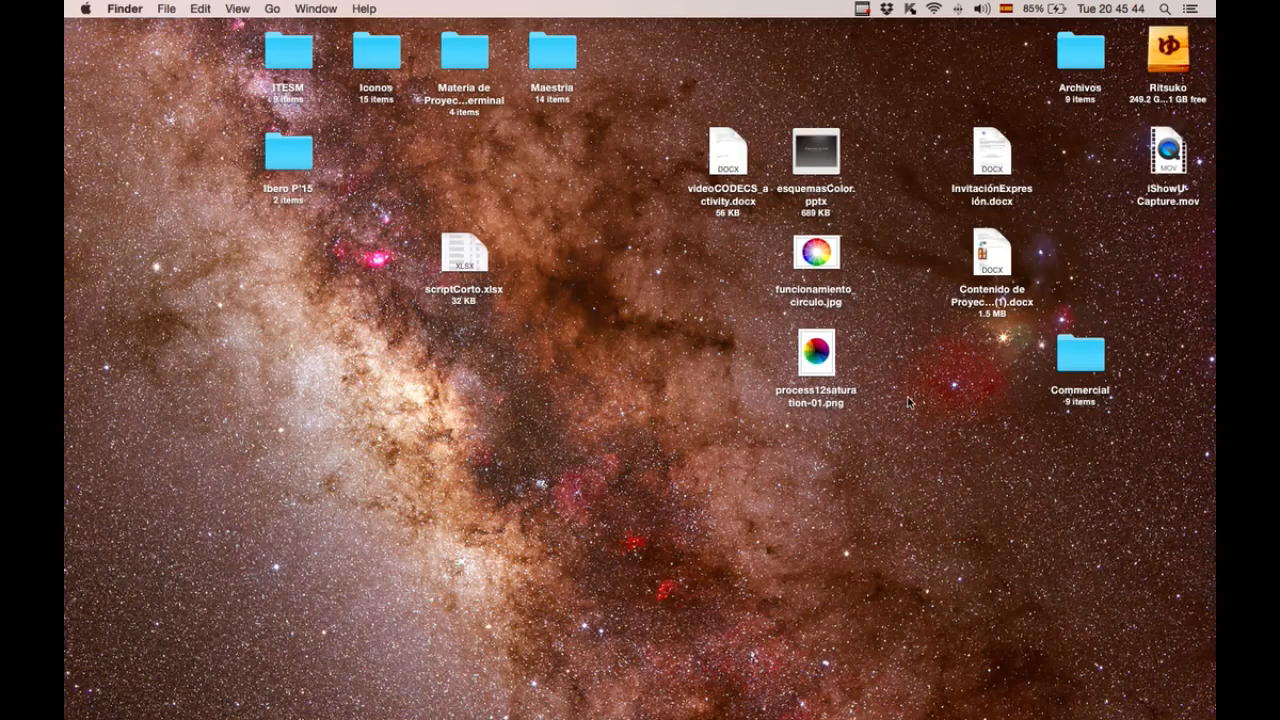
left_click(1068, 362)
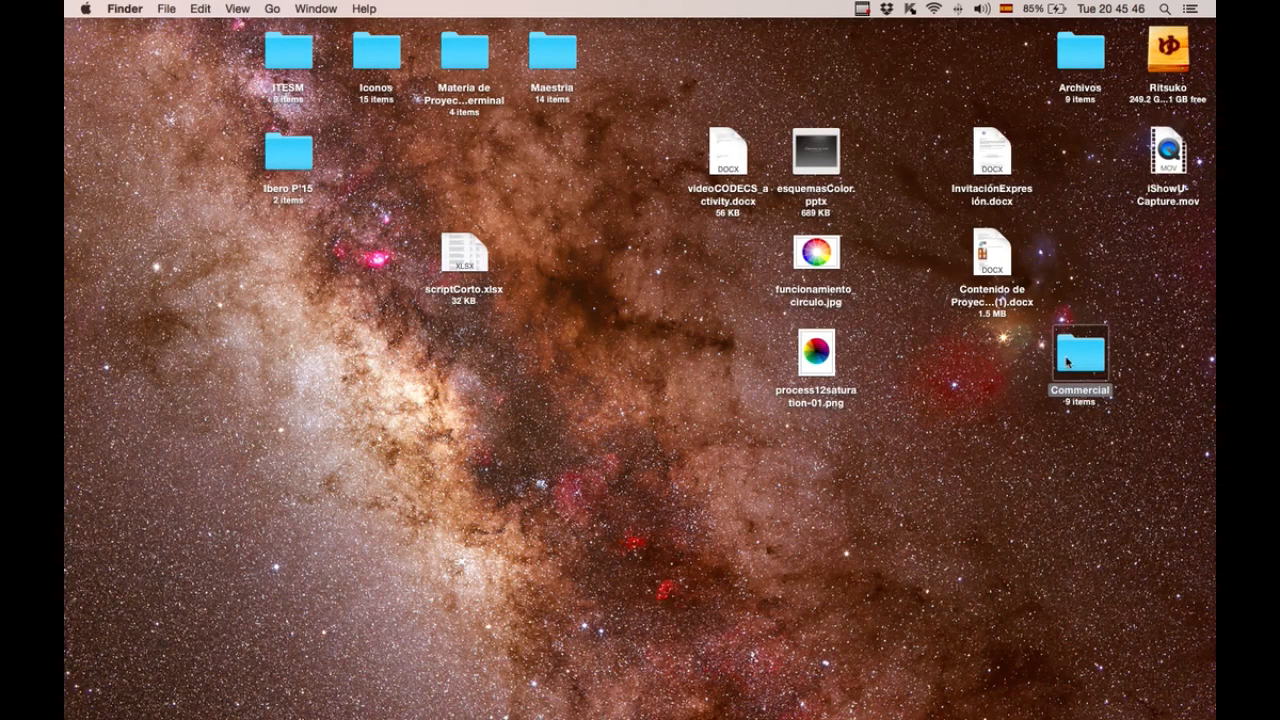
double_click(1068, 362)
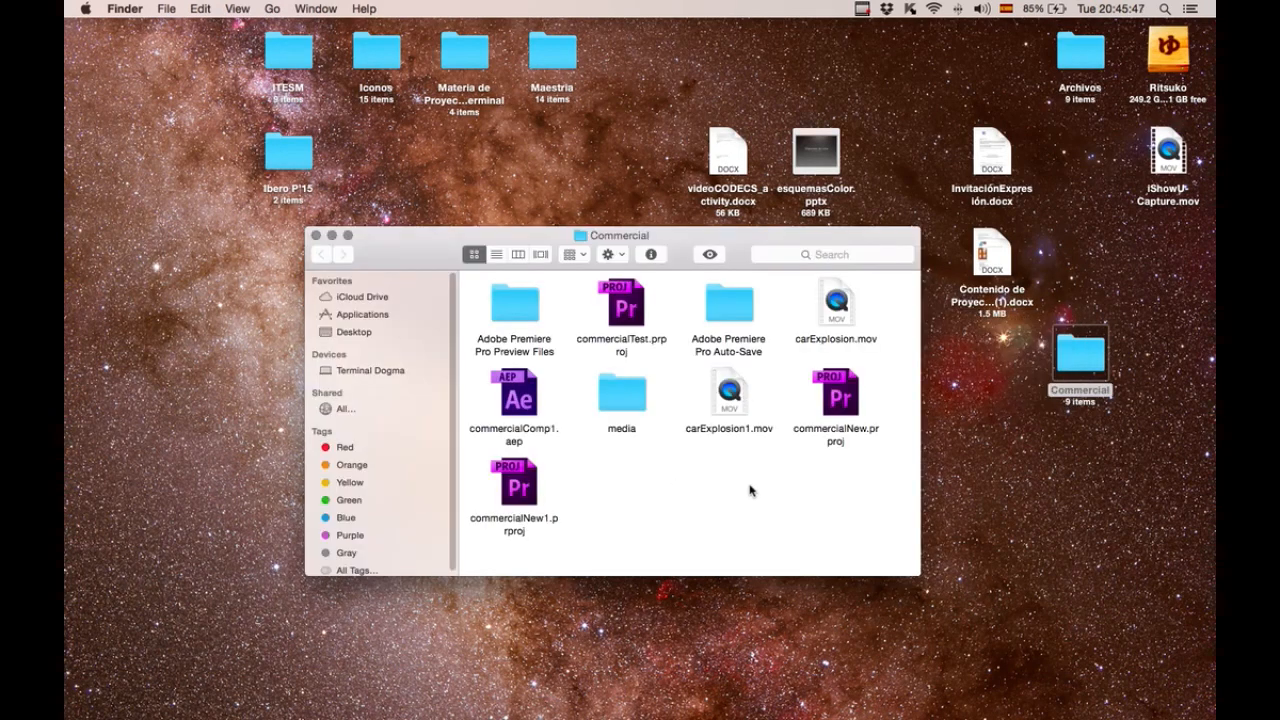
Preview the exported carExplosion1.mov with Quick Look, scrubbing through its timeline.
left_click(741, 414)
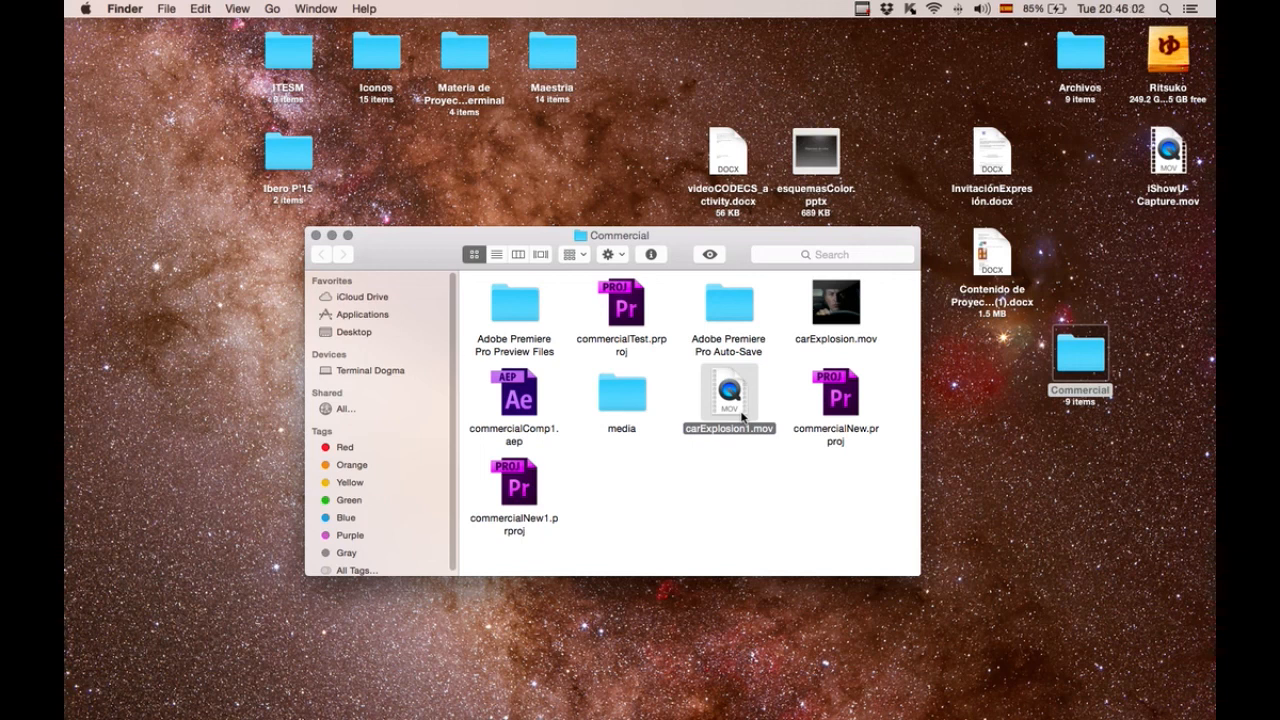
key("space")
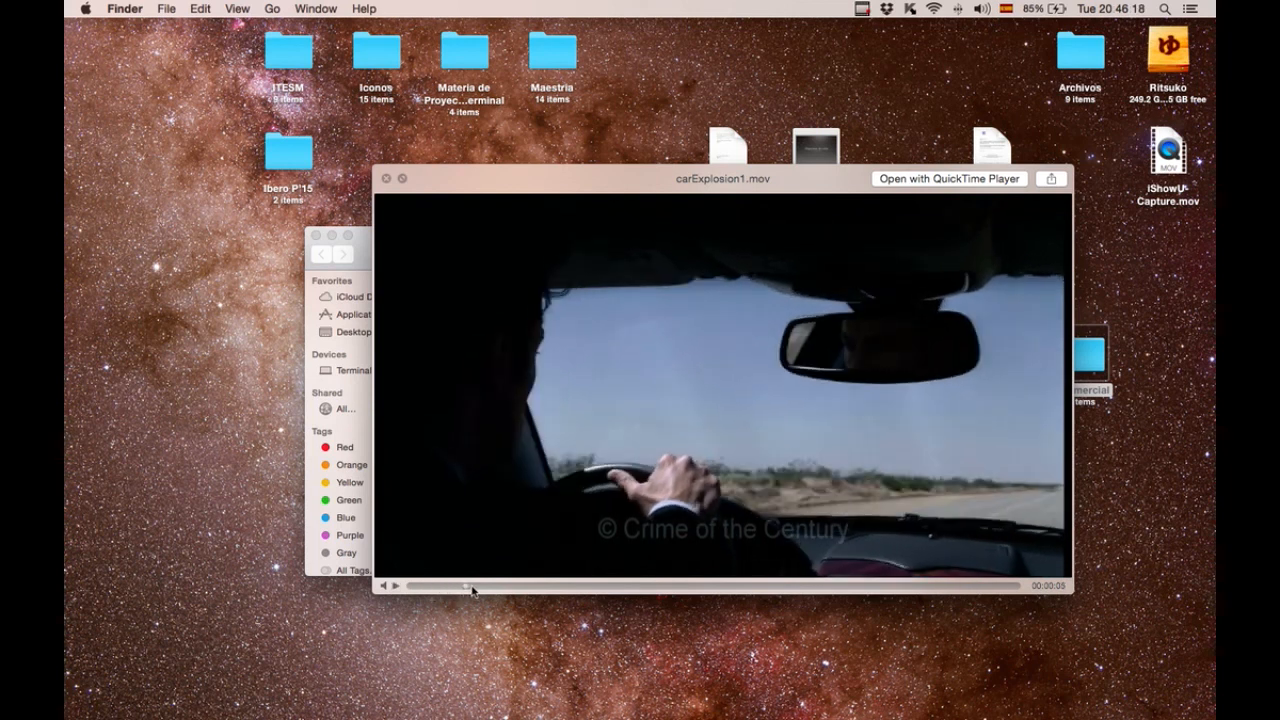
left_click(487, 589)
left_click_drag(486, 588, 640, 587)
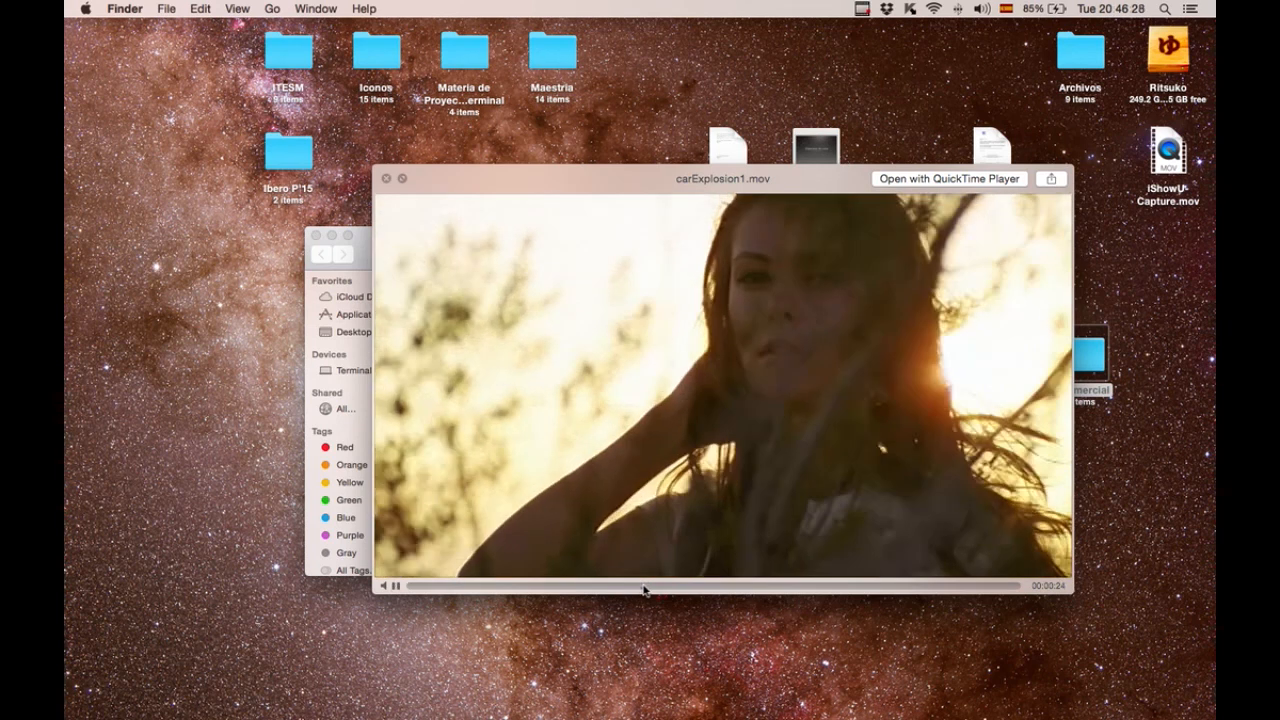
left_click(677, 590)
left_click_drag(677, 590, 700, 590)
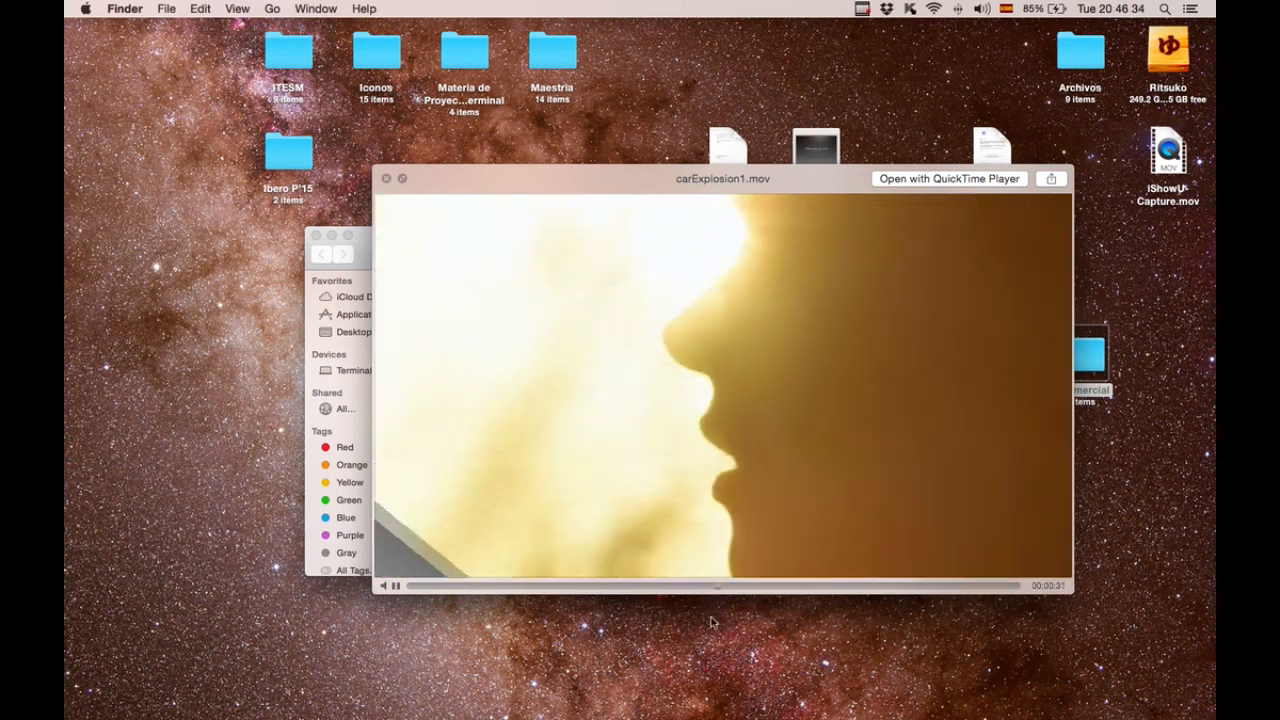
left_click_drag(734, 588, 775, 593)
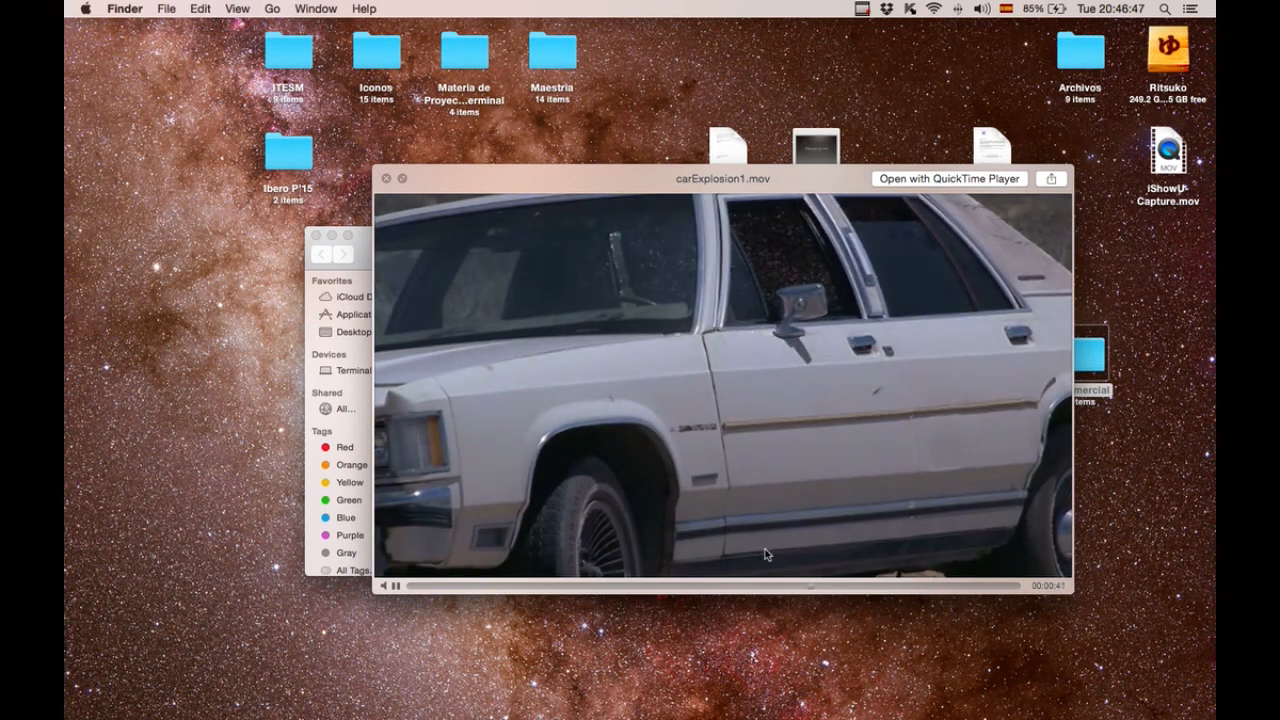
key("space")
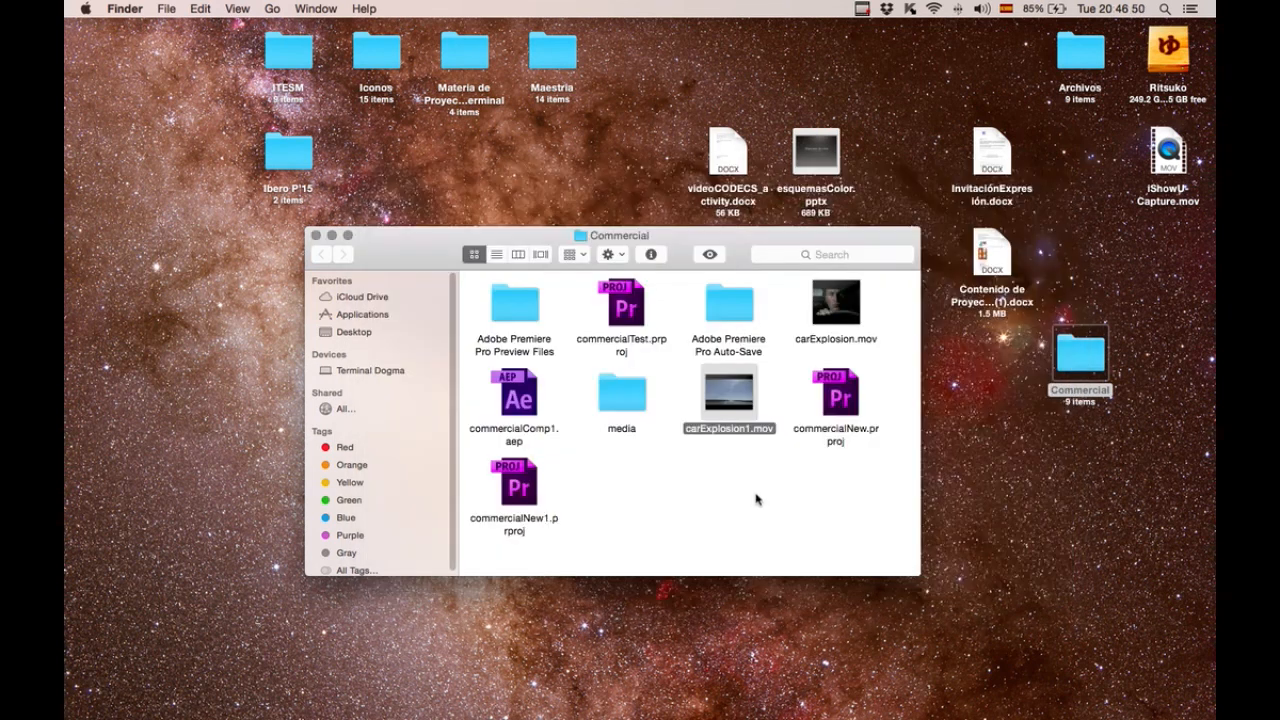
Close the Commercial folder window and switch back to Premiere Pro.
left_click(756, 499)
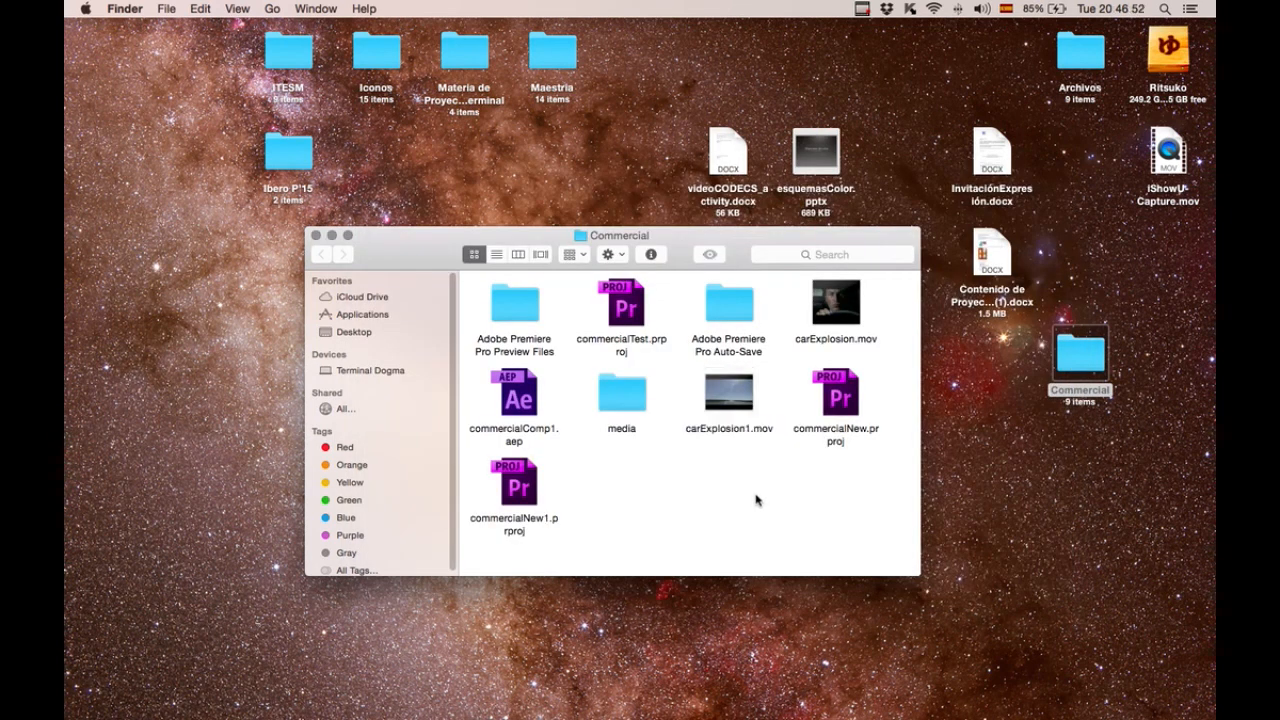
key("super+w")
left_click(945, 491)
key("super+Tab")
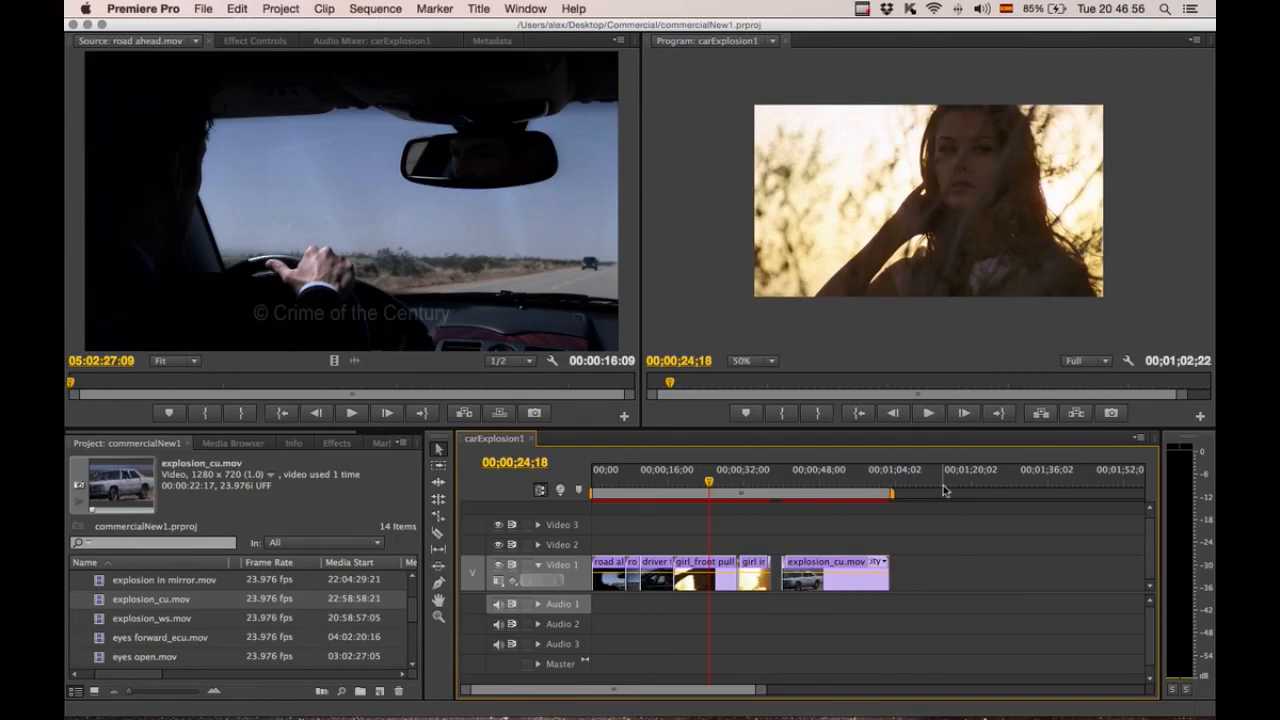
Save the project.
key("super+s")
left_click(861, 10)
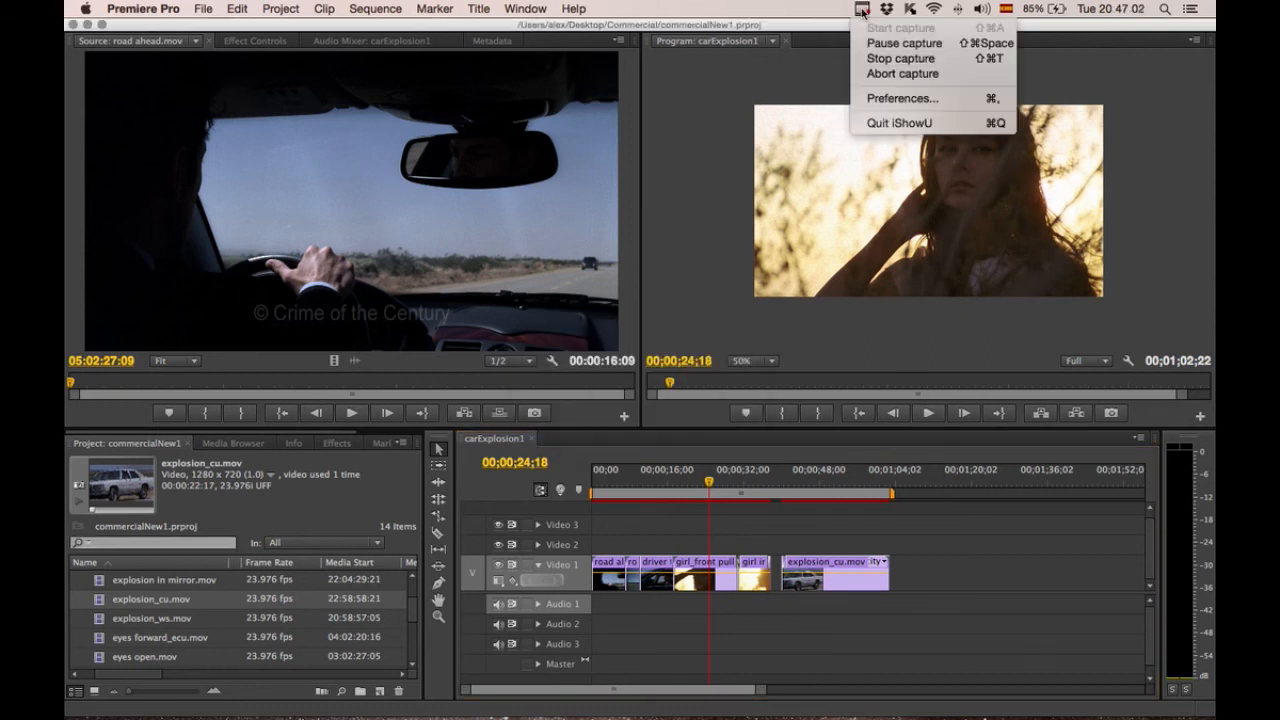